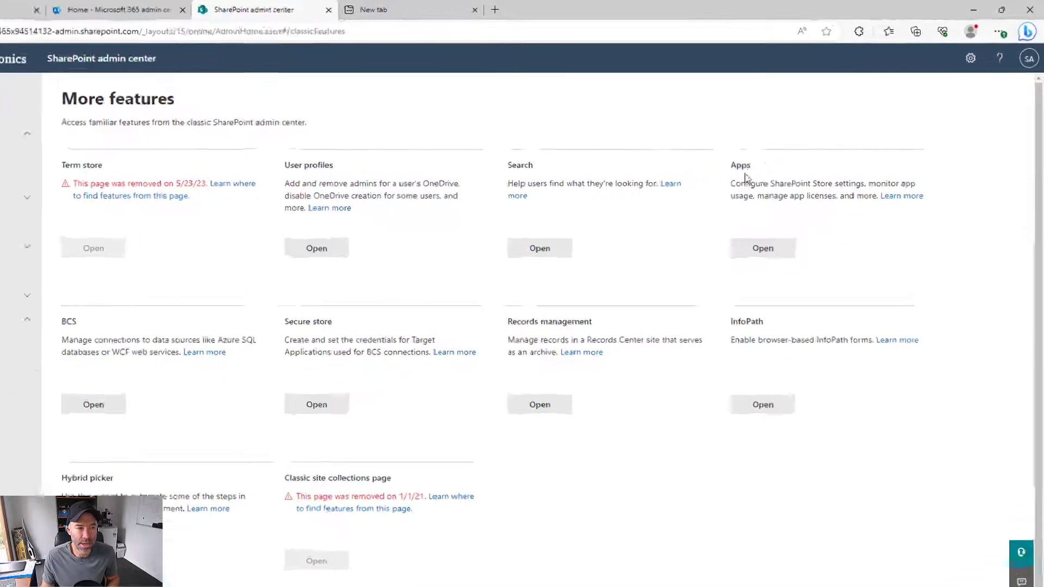
# Step: Open the classic Apps feature and upload the PnP Modern Search - Search Web Parts - v4 package to the app catalog
pyautogui.click(761, 248)
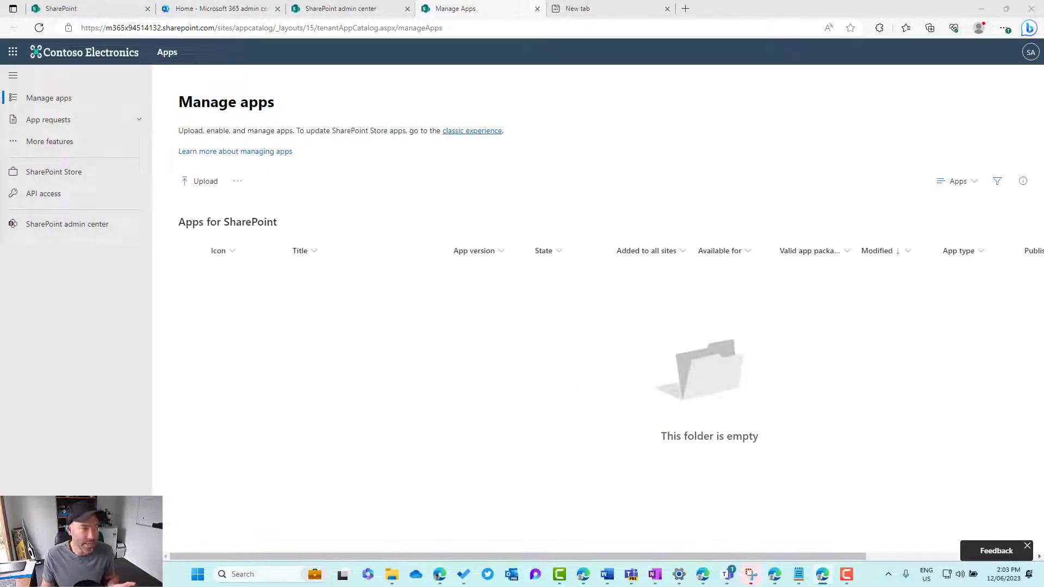
pyautogui.moveTo(1043, 220); pyautogui.dragTo(729, 294)
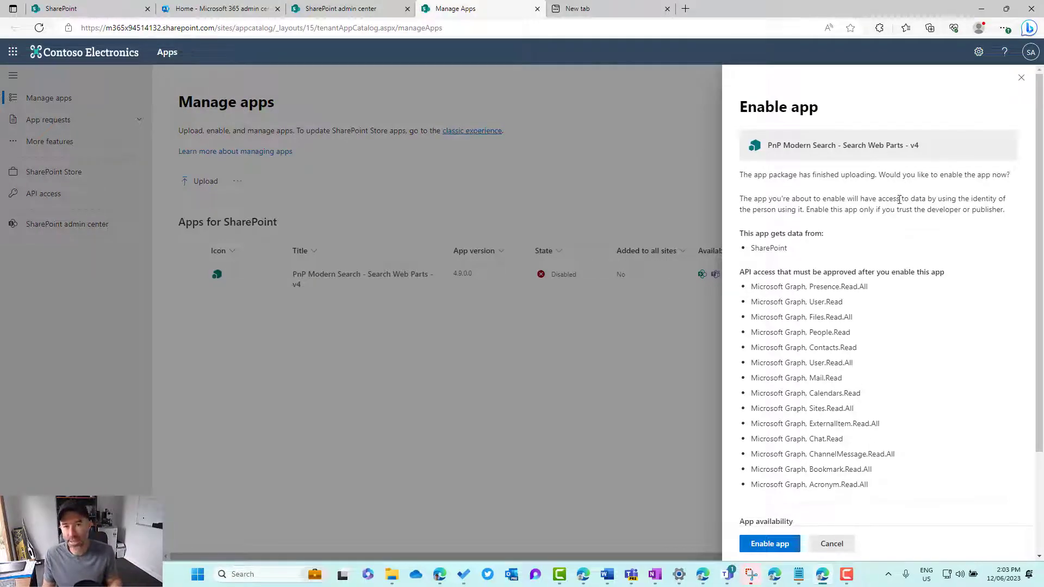
# Step: Review the API access the uploaded search app requires and enable it with the "Only enable this app" availability option
pyautogui.scroll(-2, 806, 265)
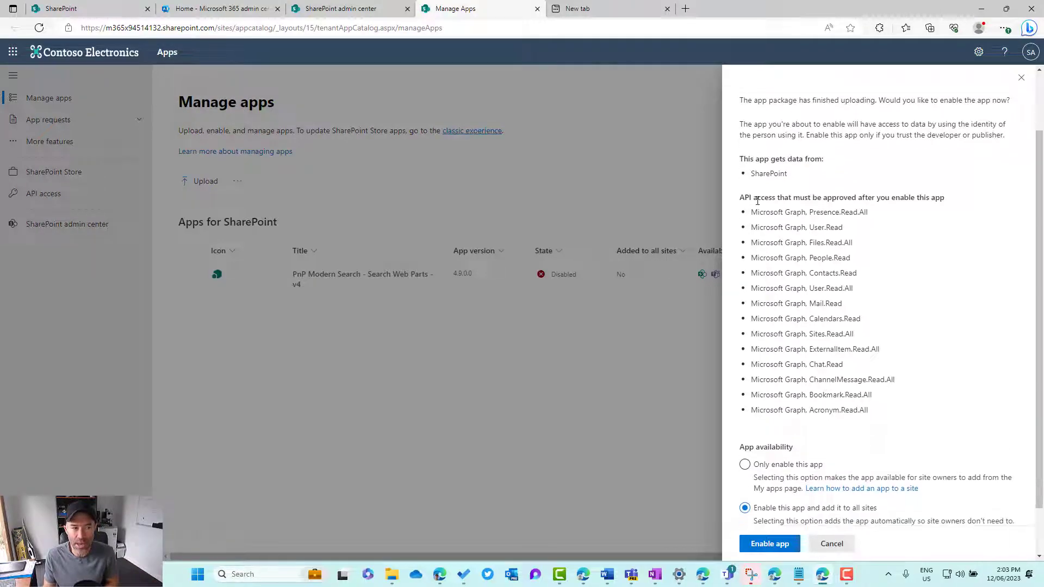
pyautogui.moveTo(744, 159); pyautogui.dragTo(829, 160)
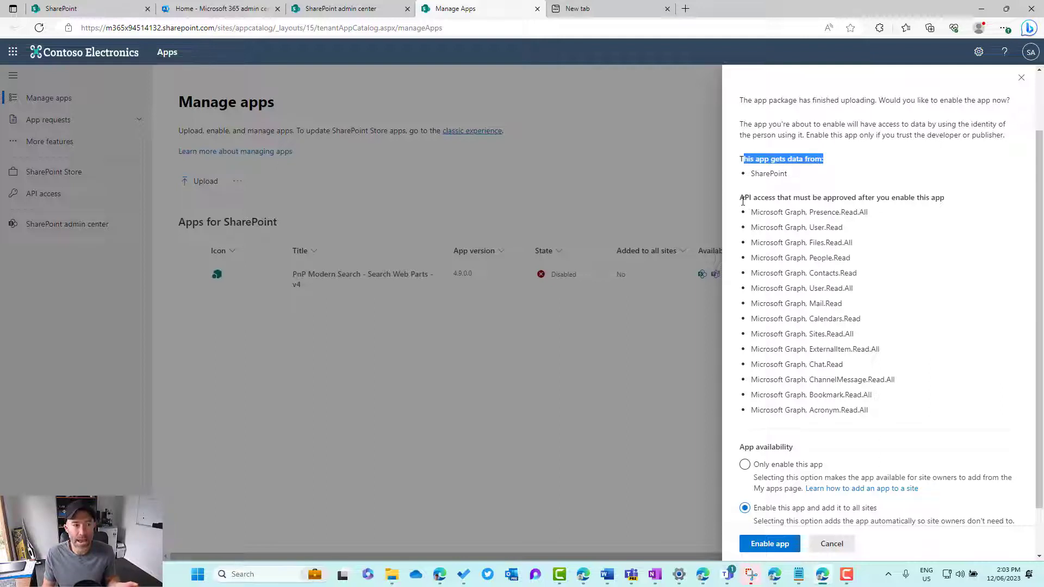
pyautogui.moveTo(743, 201); pyautogui.dragTo(805, 202)
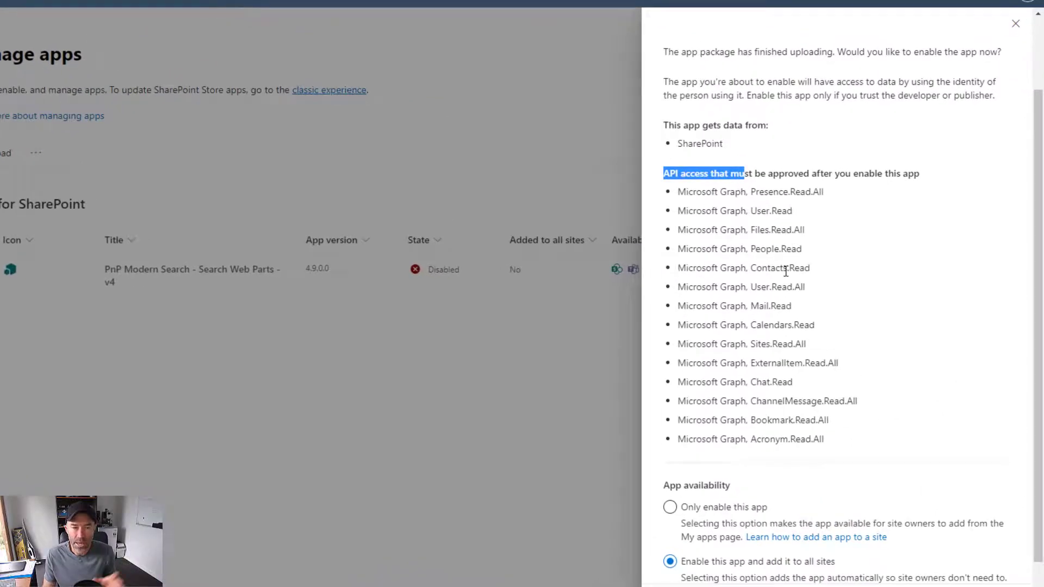
pyautogui.scroll(-2, 786, 270)
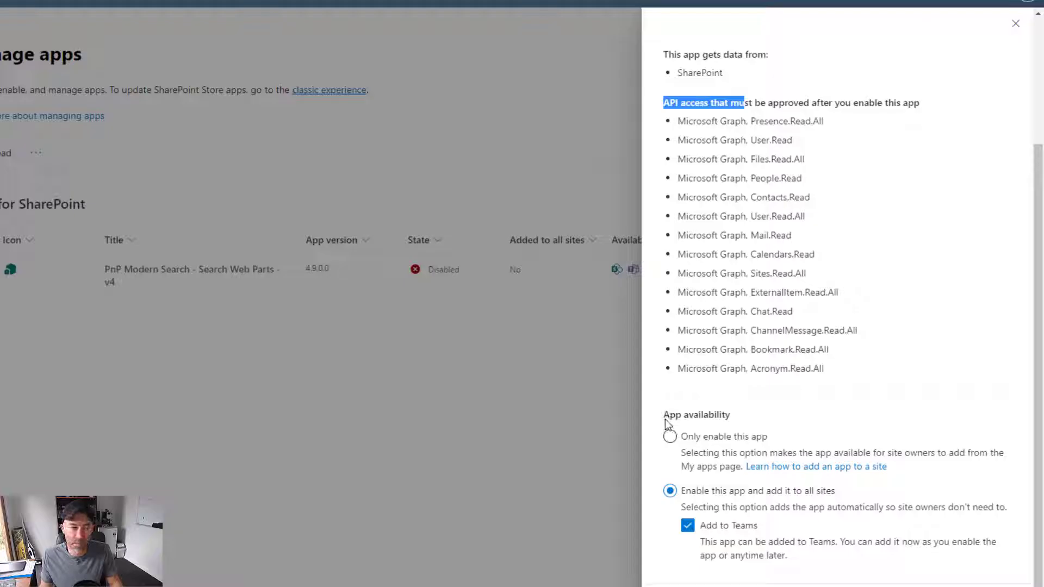
pyautogui.click(671, 437)
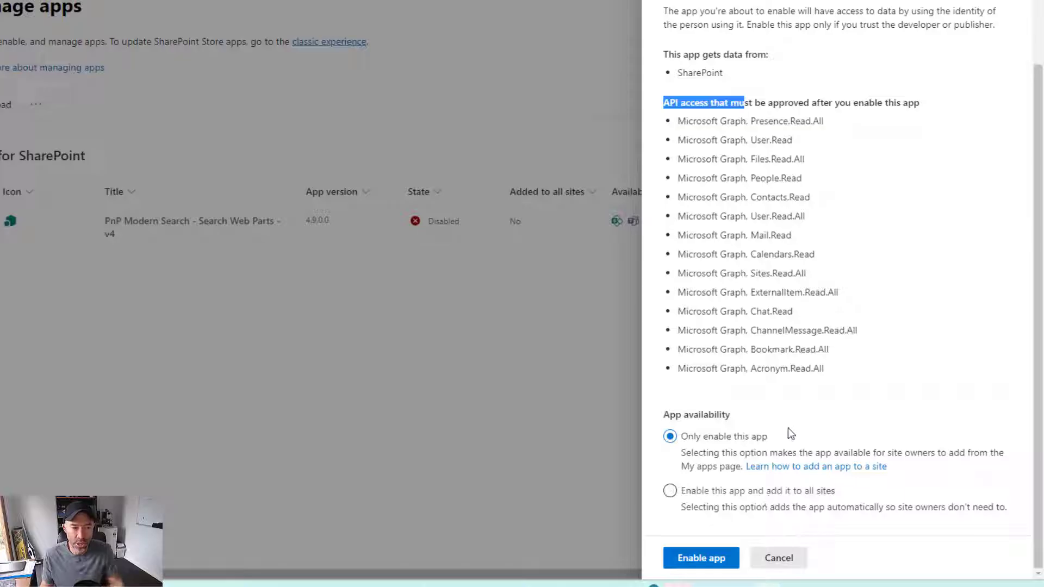
pyautogui.click(710, 559)
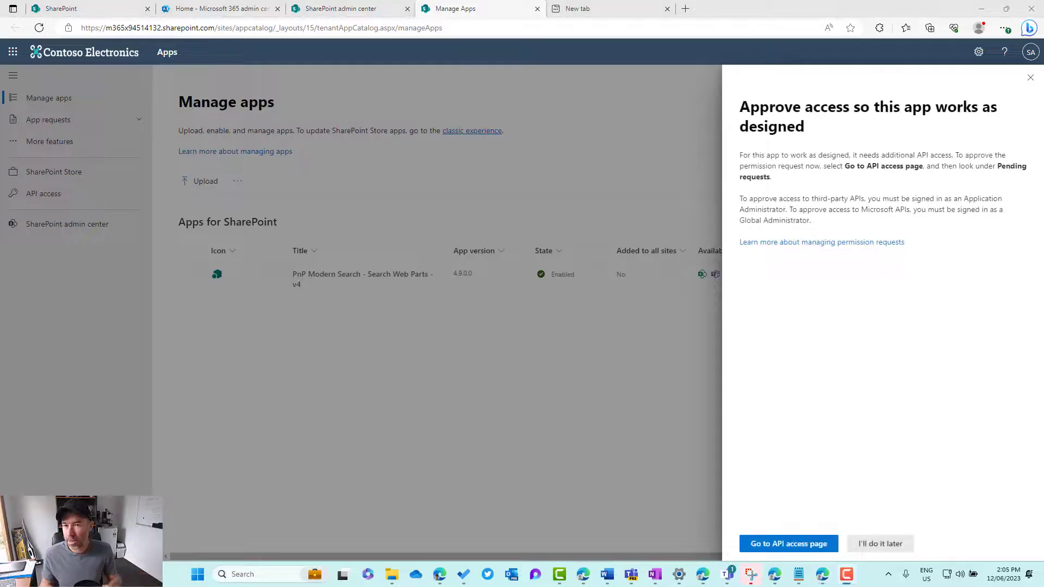
# Step: Go to the API access page and approve the pending Microsoft Graph requests for Presence.Read.All and Files.Read.All
pyautogui.click(806, 546)
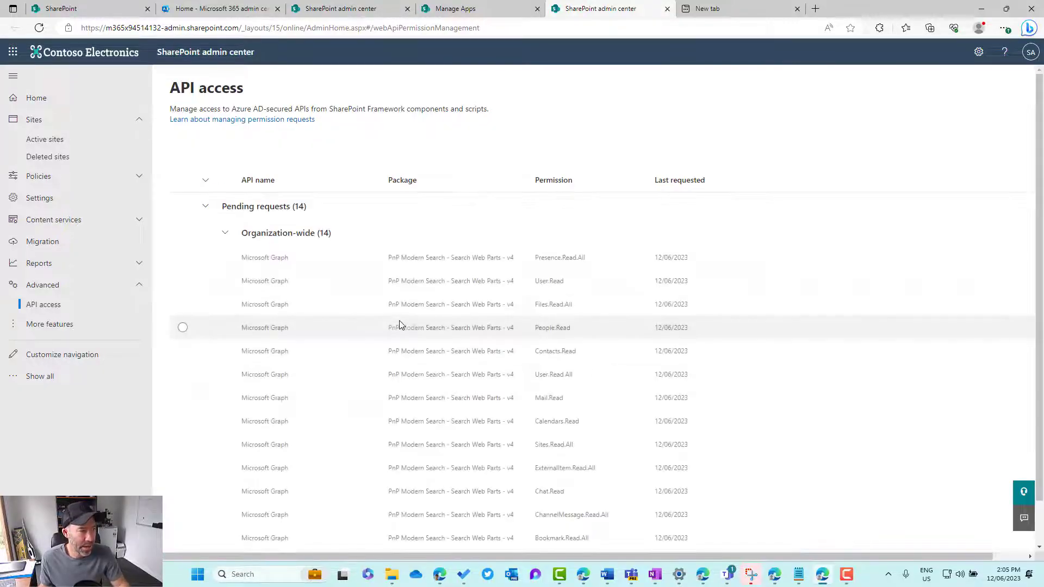
pyautogui.scroll(-1, 326, 306)
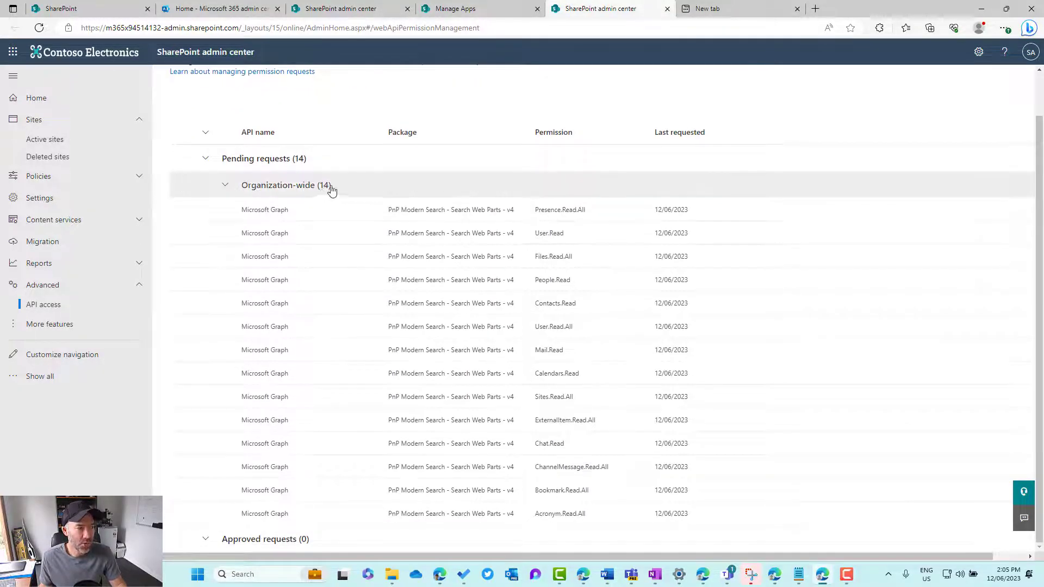
pyautogui.click(183, 210)
pyautogui.click(191, 99)
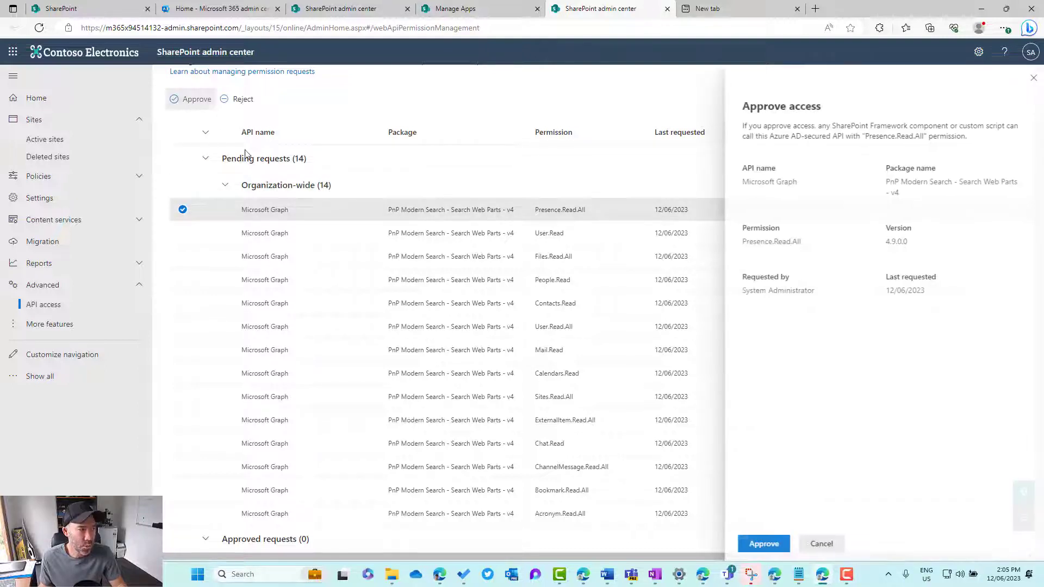
pyautogui.click(206, 232)
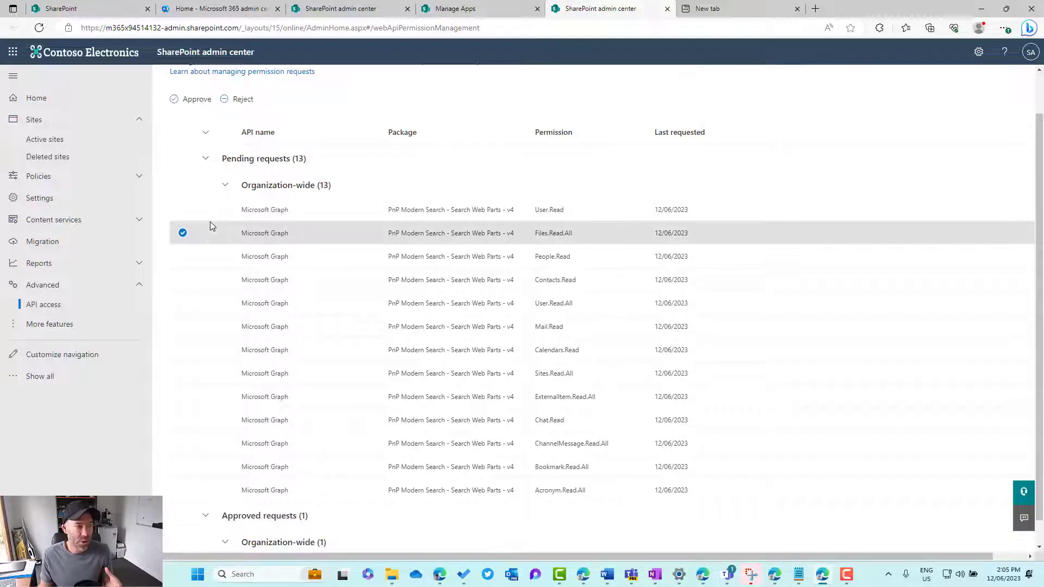
pyautogui.click(193, 106)
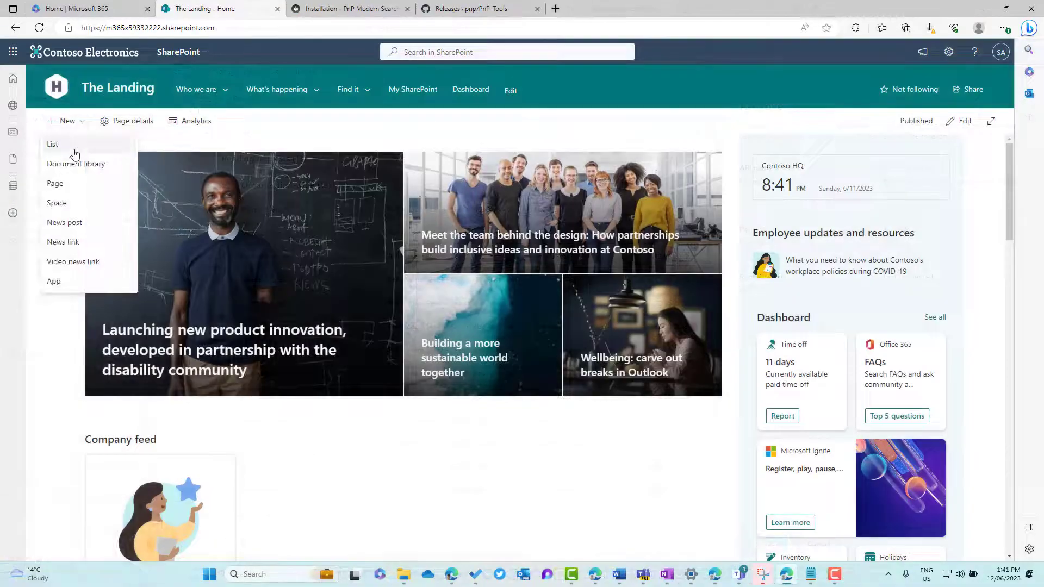
# Step: Create a new page on The Landing site from the Blank template and title it "People Directory"
pyautogui.click(74, 185)
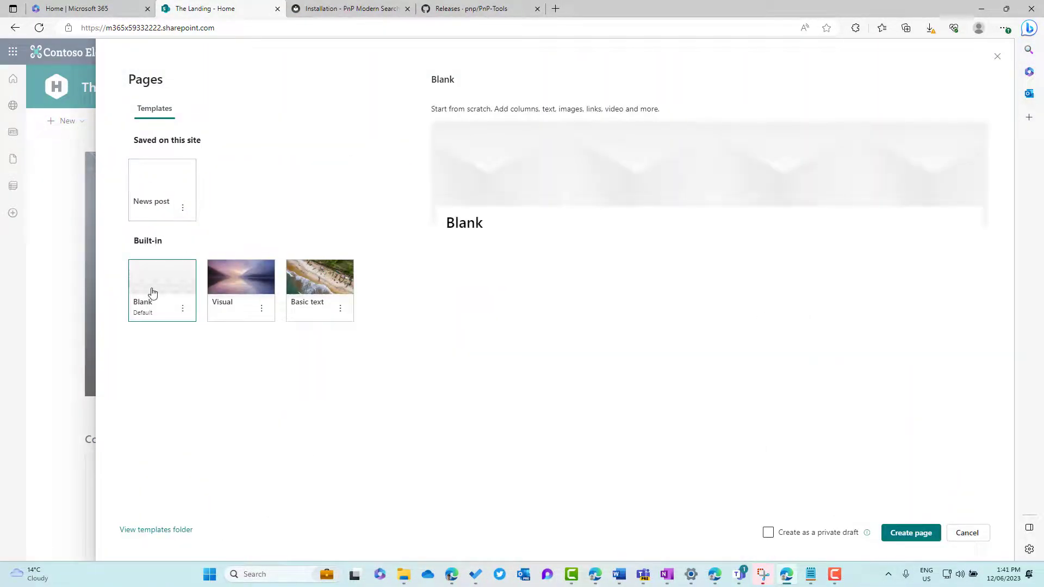
pyautogui.click(909, 537)
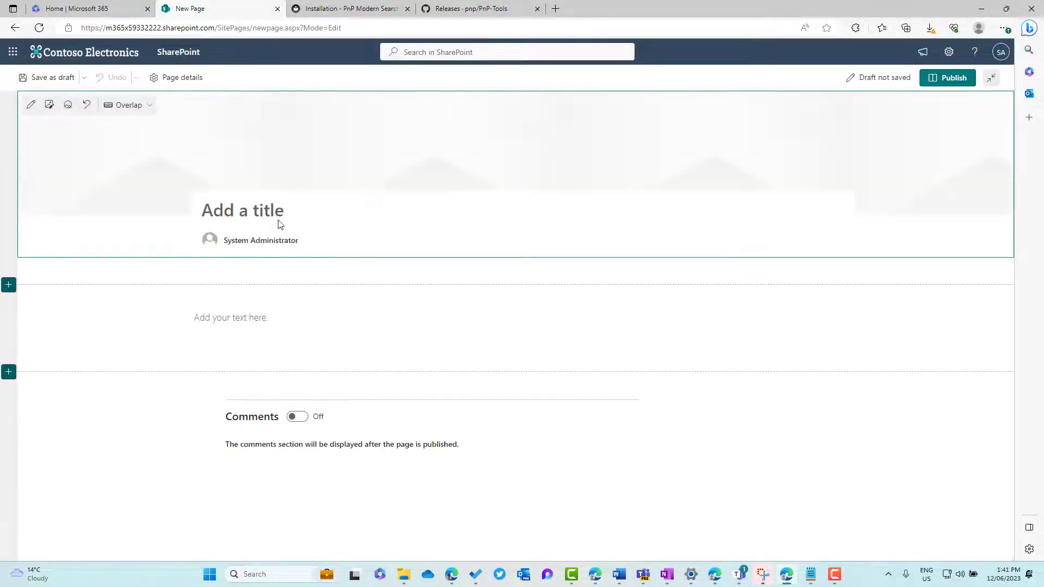
pyautogui.write('Poe')
pyautogui.press('BackSpace')
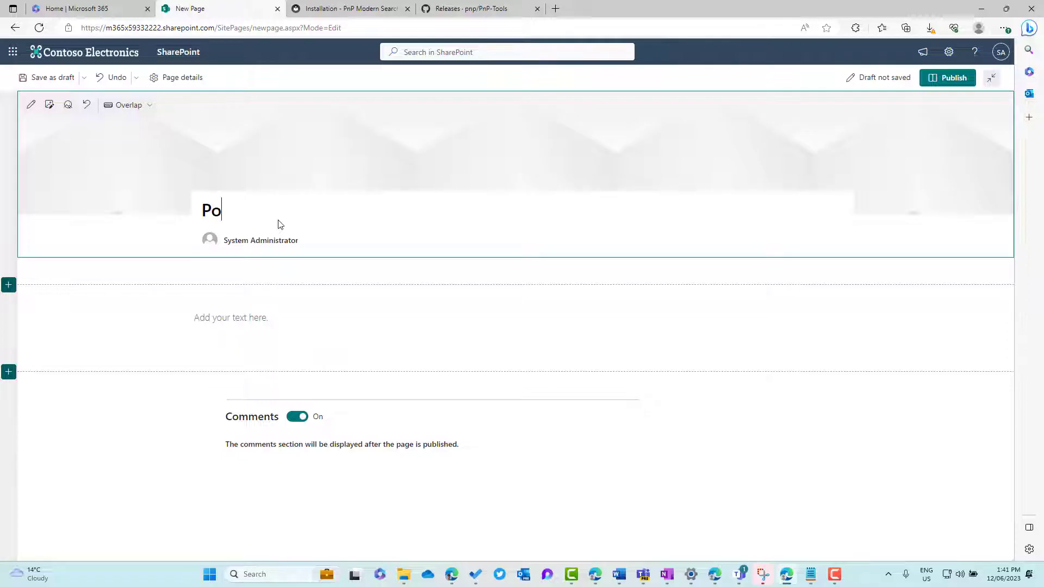
pyautogui.press('BackSpace')
pyautogui.write('eople Directory')
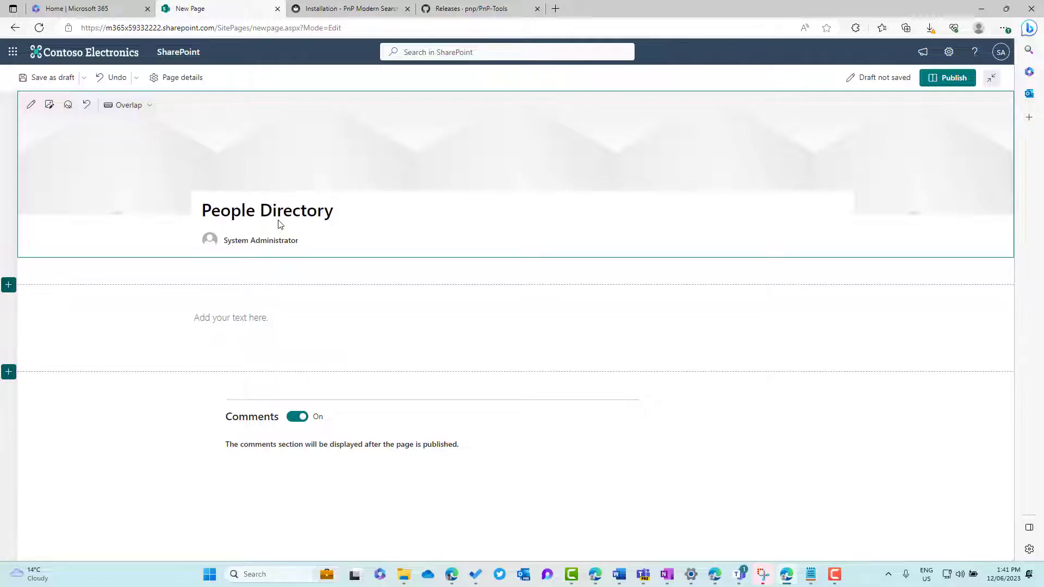
# Step: Set the title banner to the stock image of magnifying glasses on yellow, found by searching for "search"
pyautogui.click(49, 105)
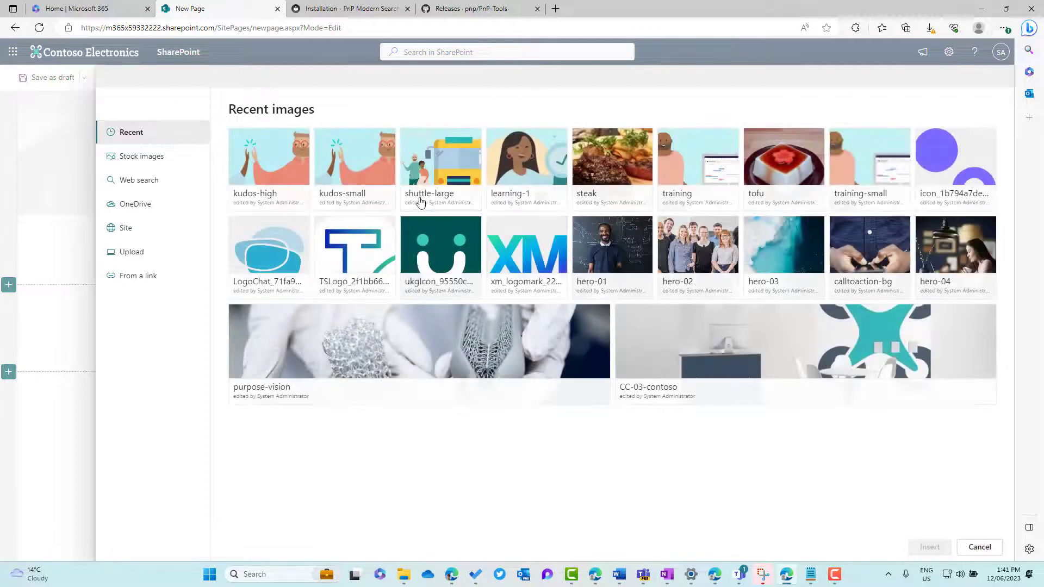
pyautogui.click(167, 160)
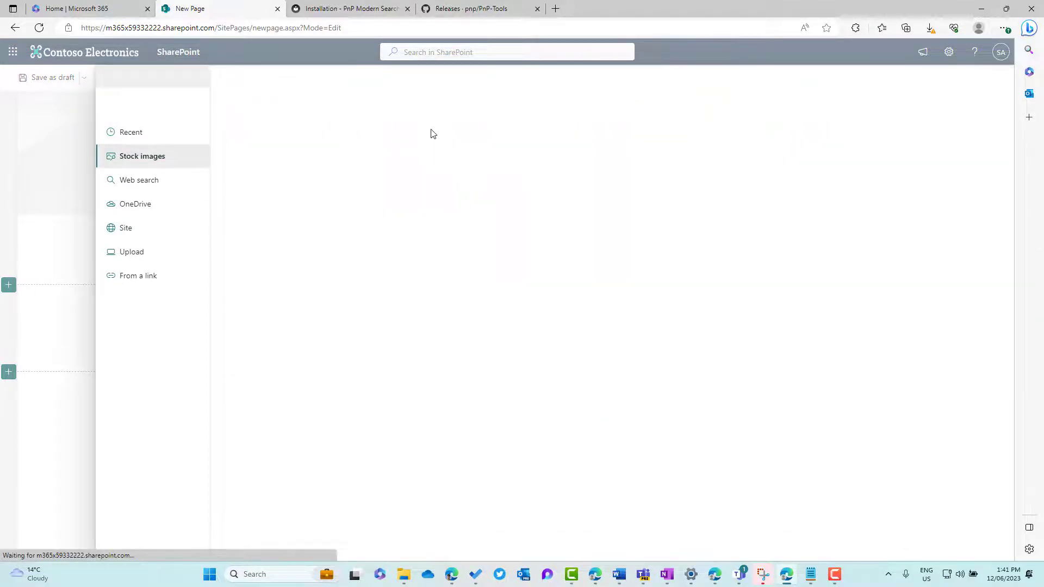
pyautogui.write('search')
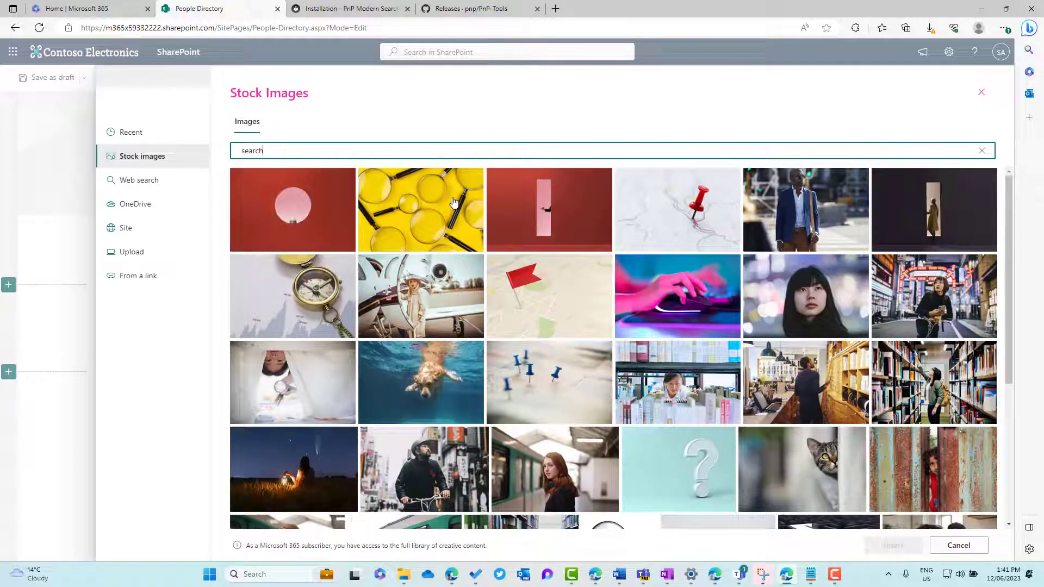
pyautogui.click(454, 202)
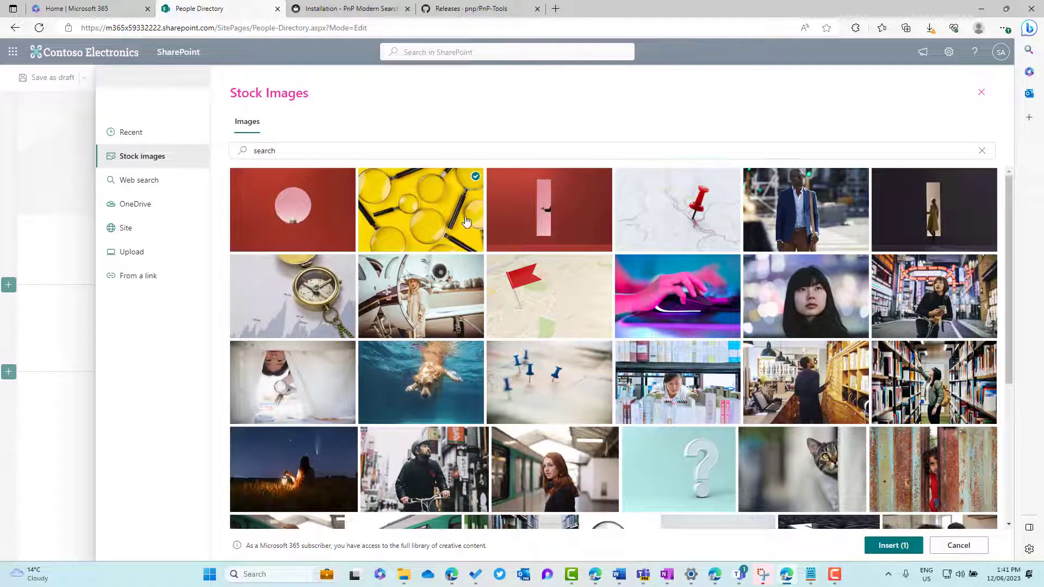
pyautogui.click(893, 545)
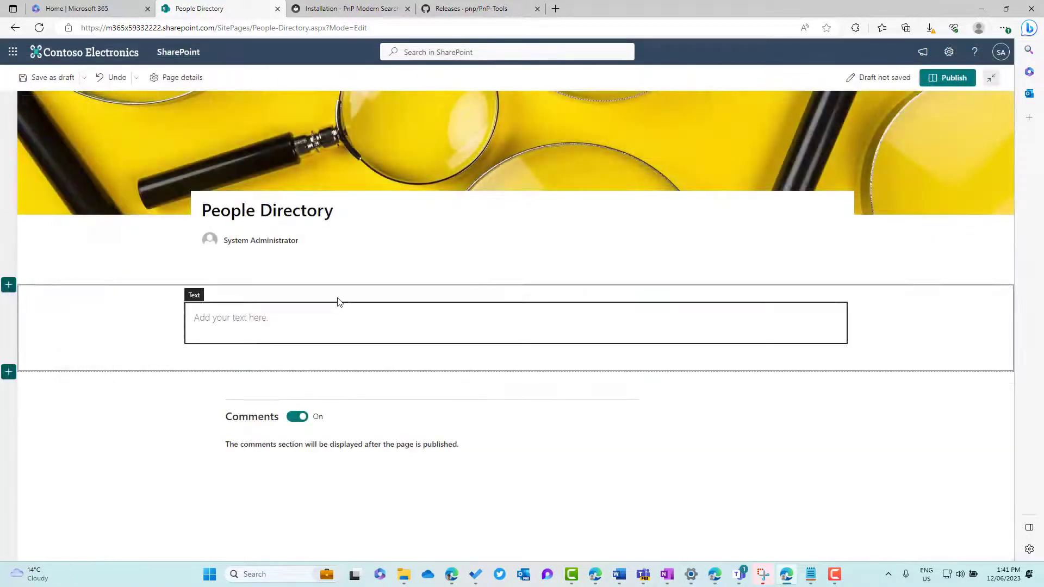
# Step: Delete the empty text web part and add a One-third left section below the existing section
pyautogui.click(247, 326)
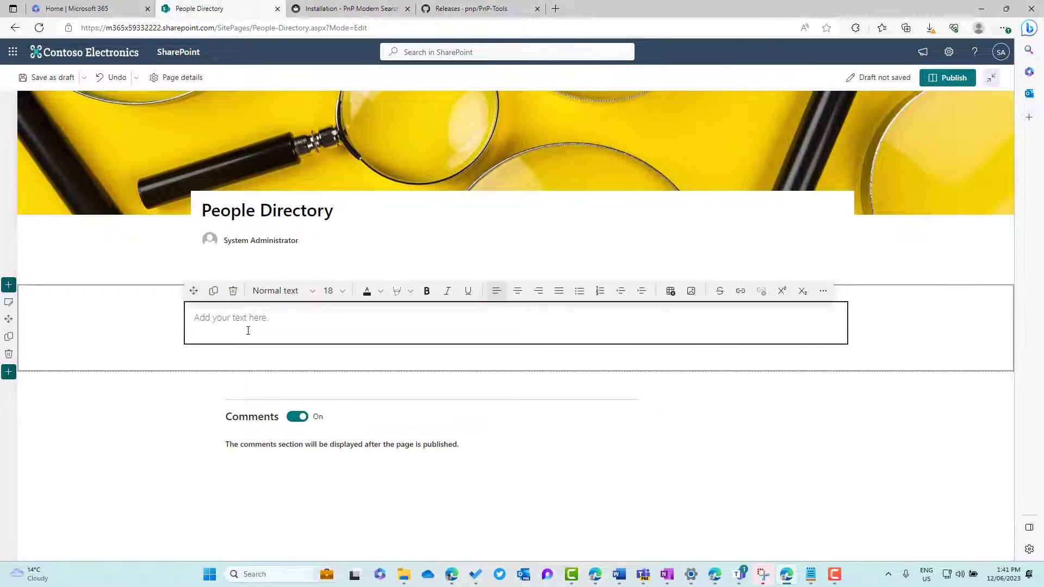
pyautogui.click(233, 292)
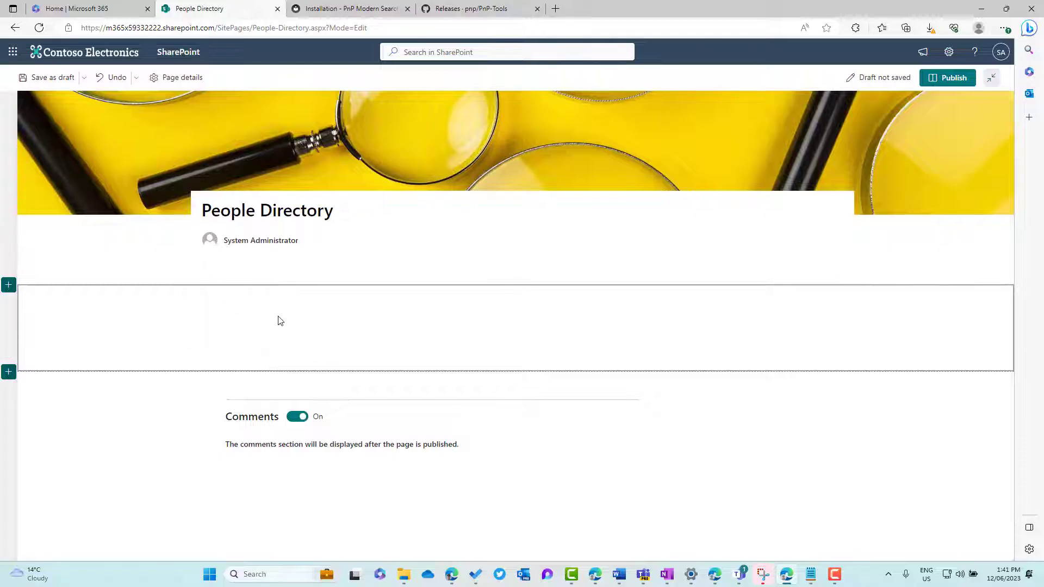
pyautogui.click(9, 372)
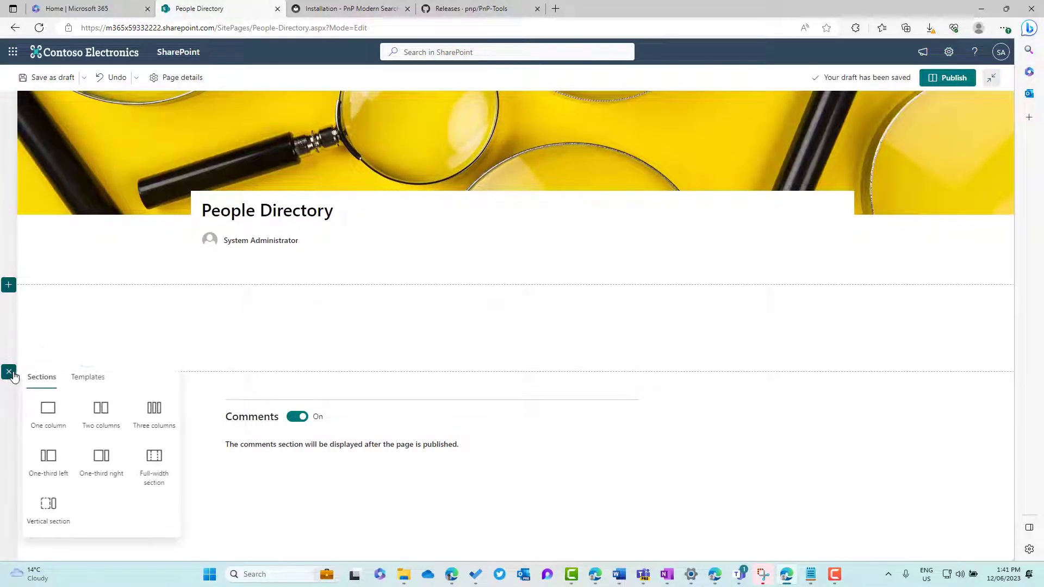
pyautogui.click(61, 469)
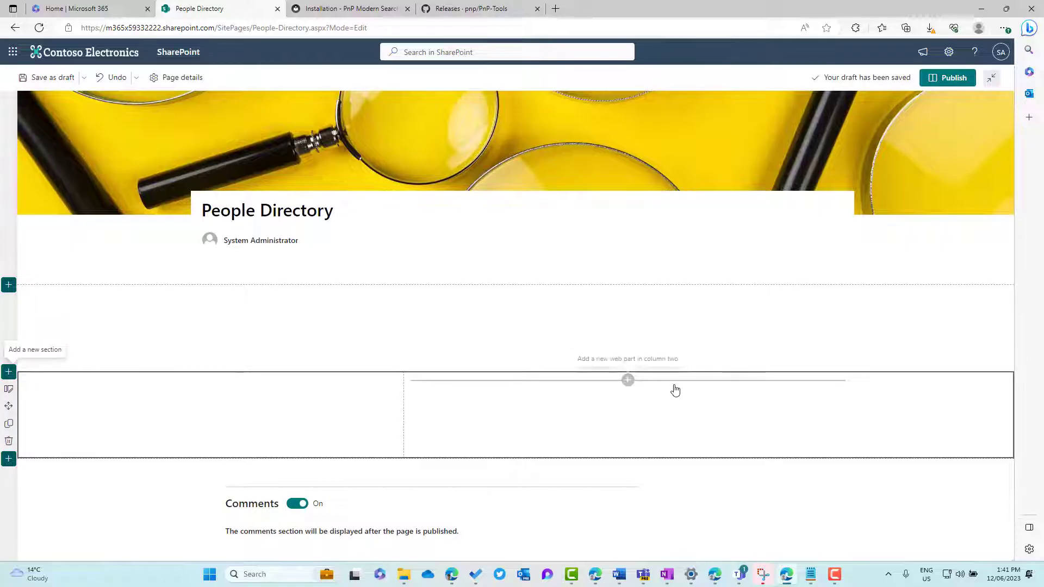
# Step: Add the PnP - Search Box web part to the single-column section below the page title
pyautogui.click(464, 294)
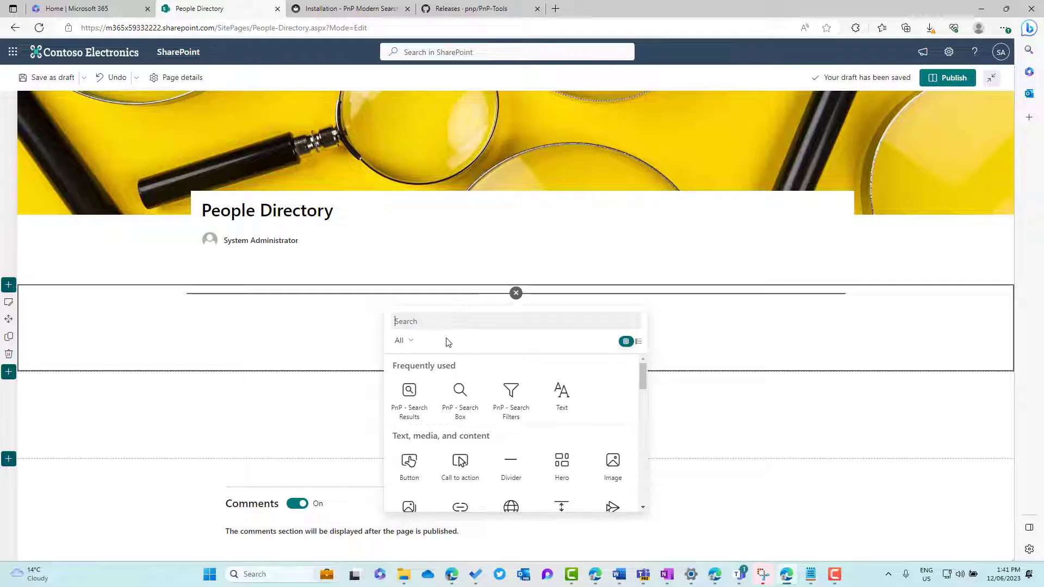
pyautogui.moveTo(915, 116)
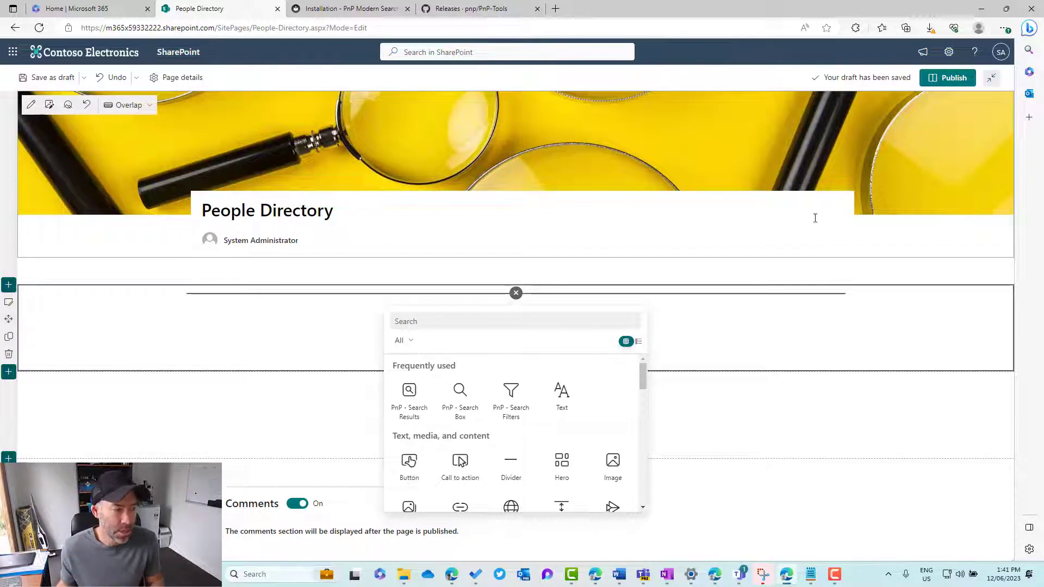
pyautogui.click(484, 391)
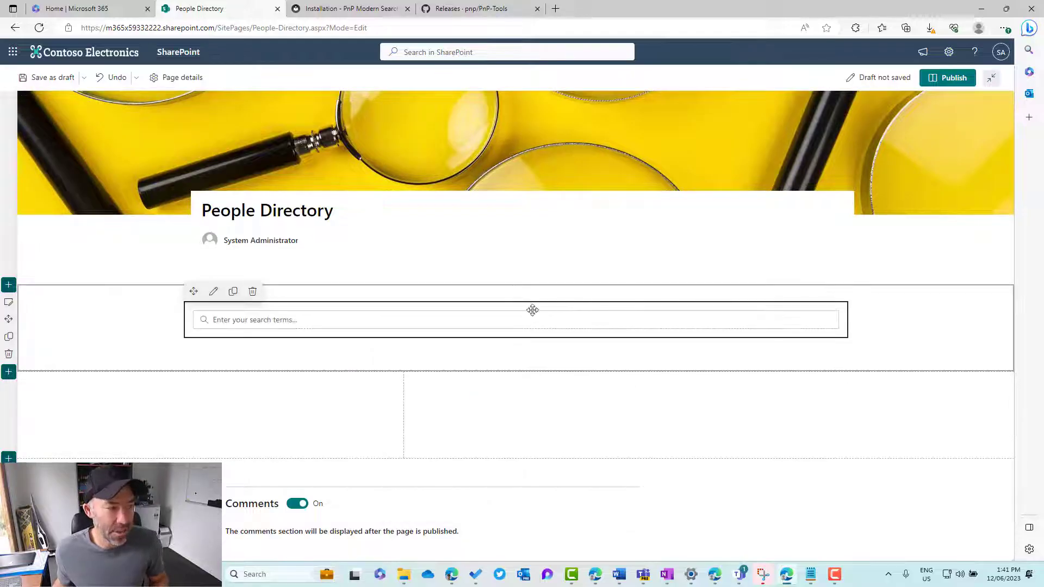
# Step: Add PnP - Search Filters to the narrow column of the one-third section and PnP - Search Results to its wide column
pyautogui.click(292, 395)
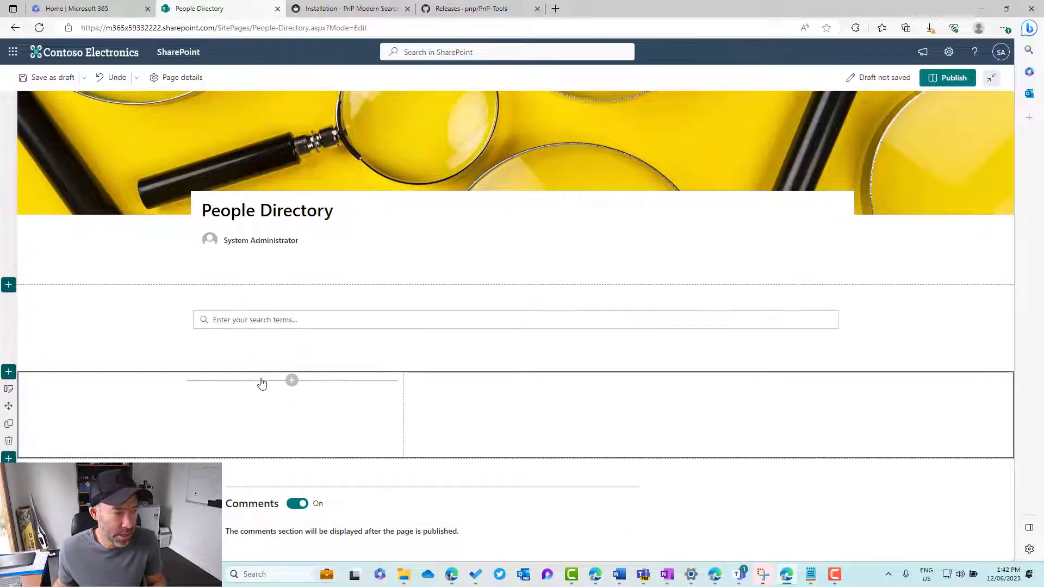
pyautogui.click(292, 380)
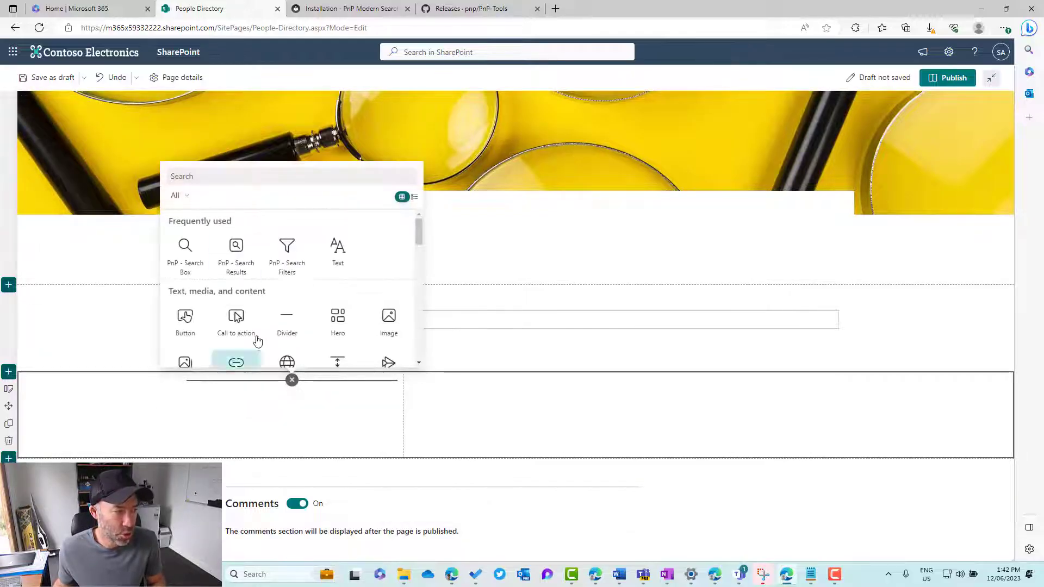
pyautogui.click(286, 253)
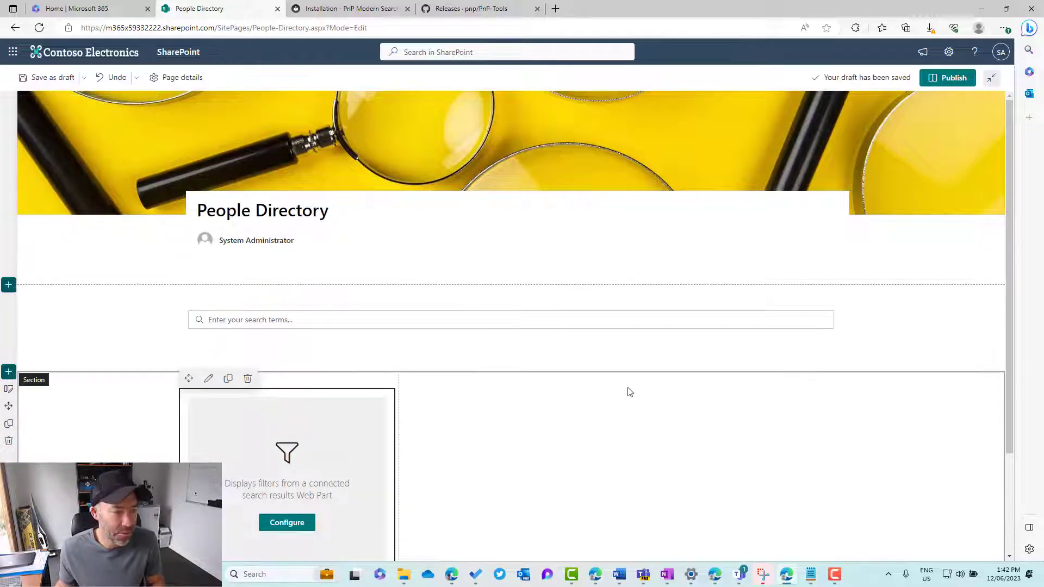
pyautogui.click(634, 380)
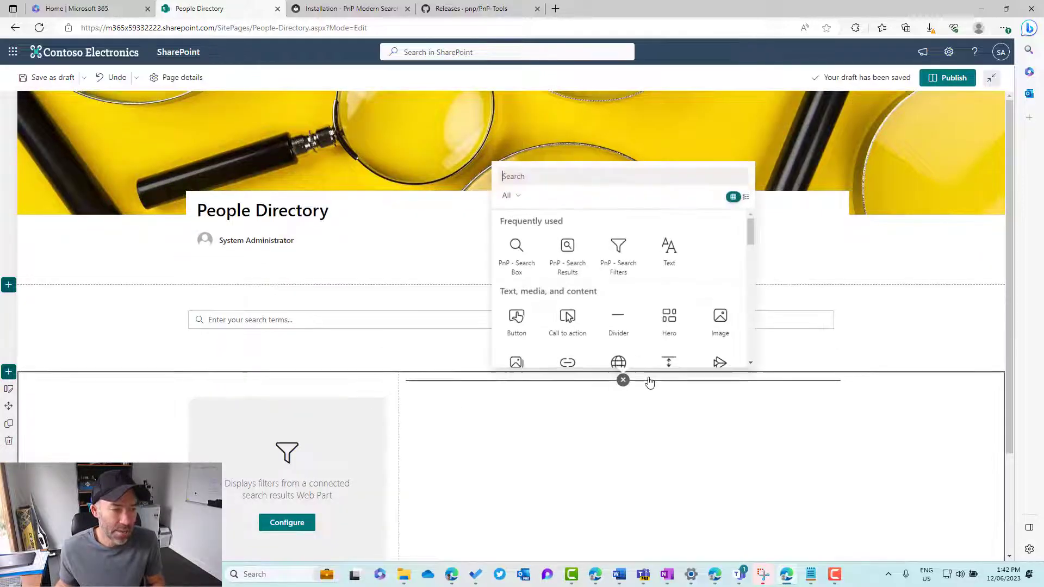
pyautogui.click(567, 253)
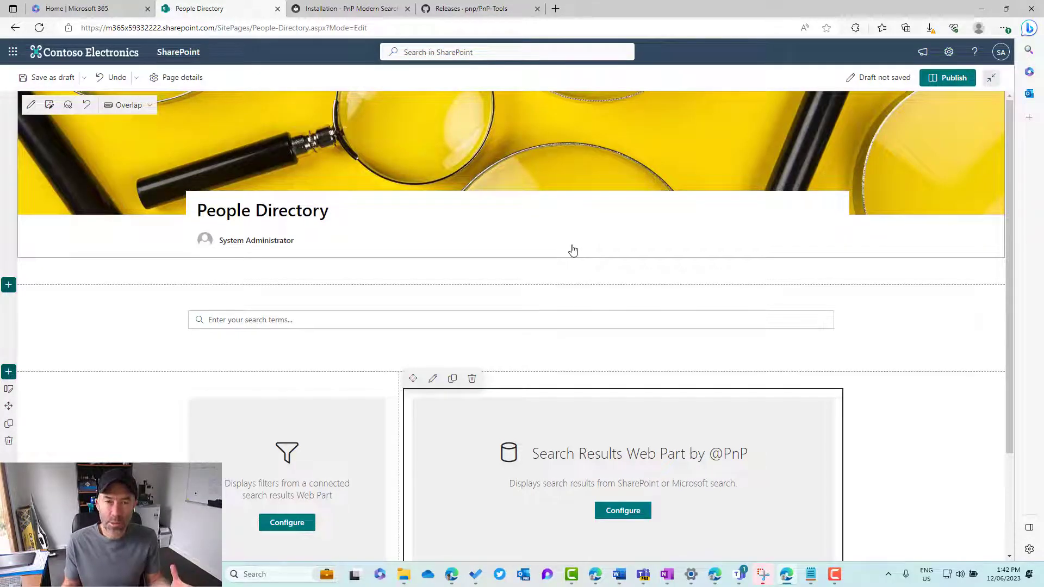
pyautogui.scroll(-2, 610, 290)
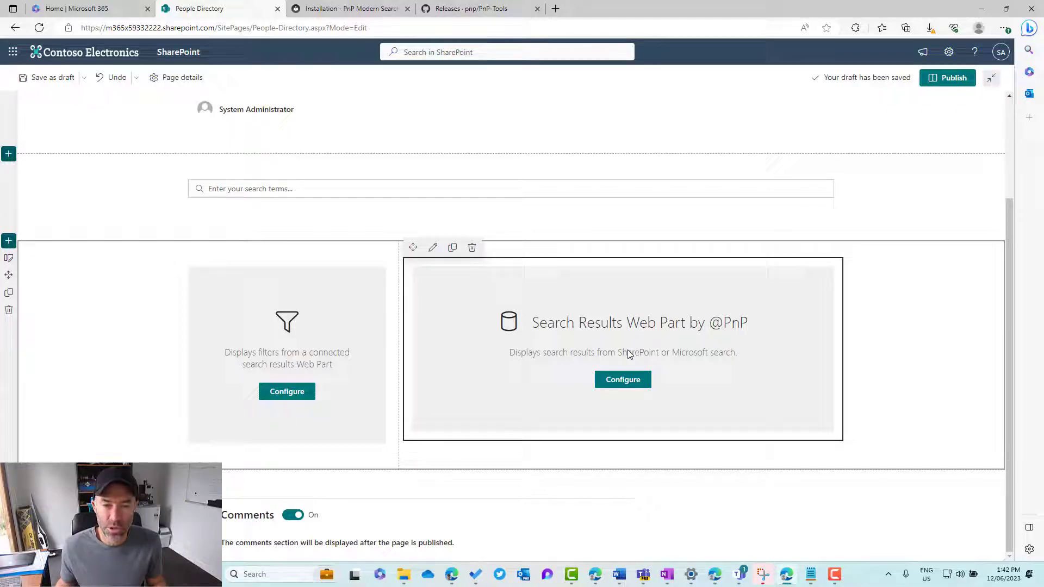
# Step: Configure the Search Results web part with SharePoint Search as data source and LocalPeopleResults as result source
pyautogui.click(630, 381)
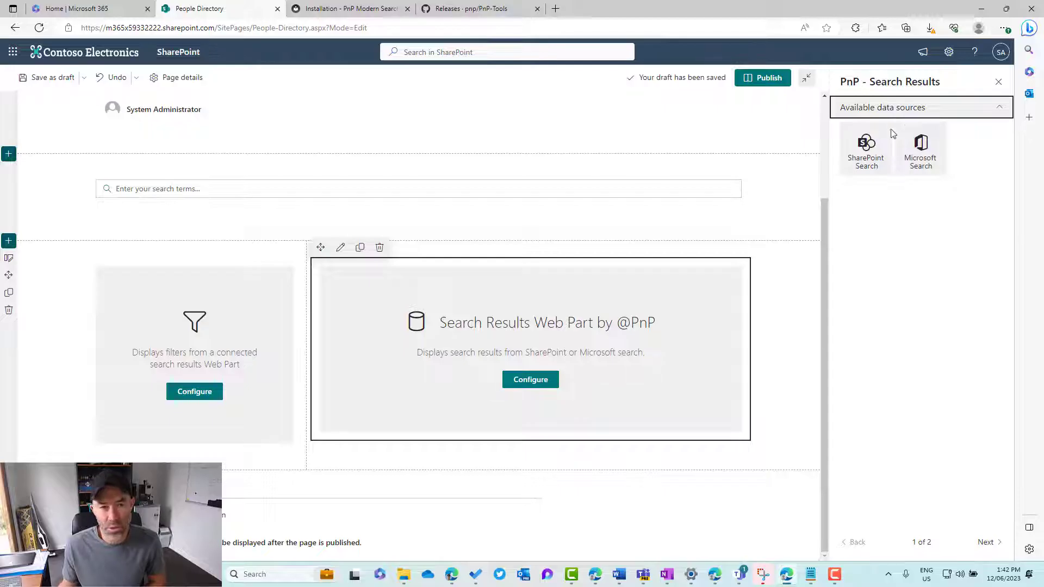
pyautogui.click(877, 164)
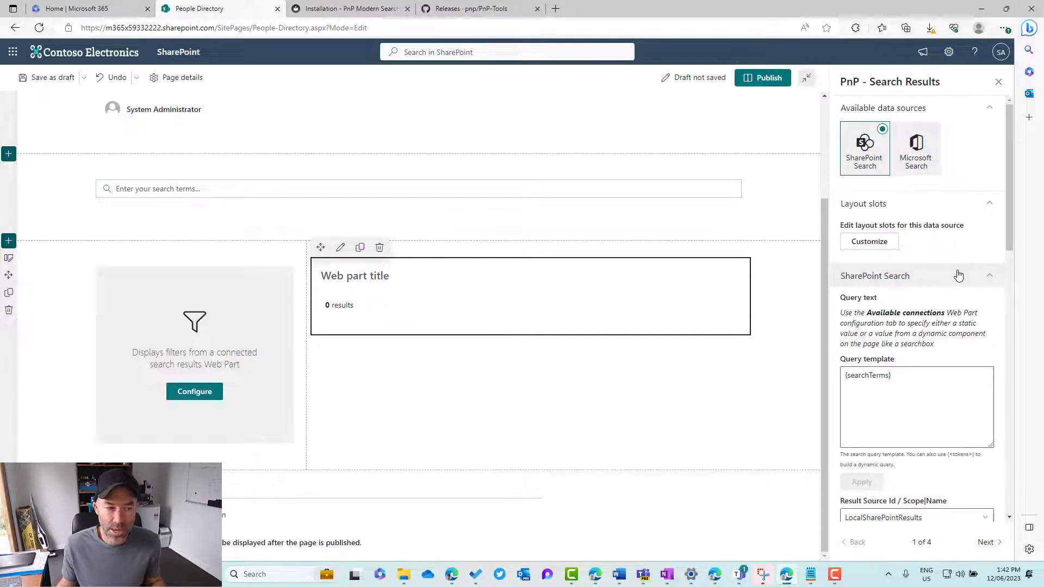
pyautogui.scroll(-1, 958, 276)
pyautogui.scroll(-2, 958, 276)
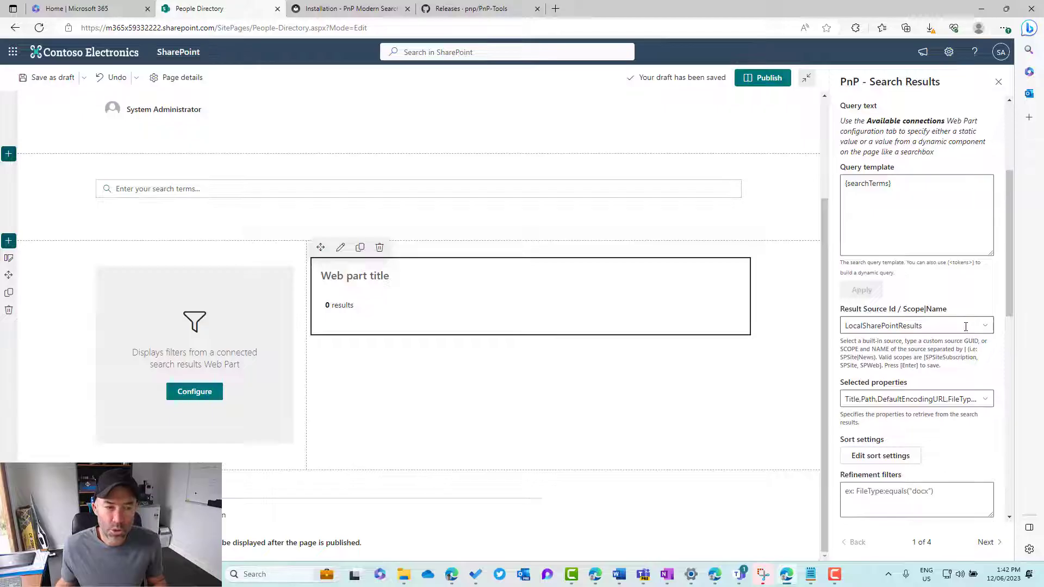
pyautogui.click(985, 329)
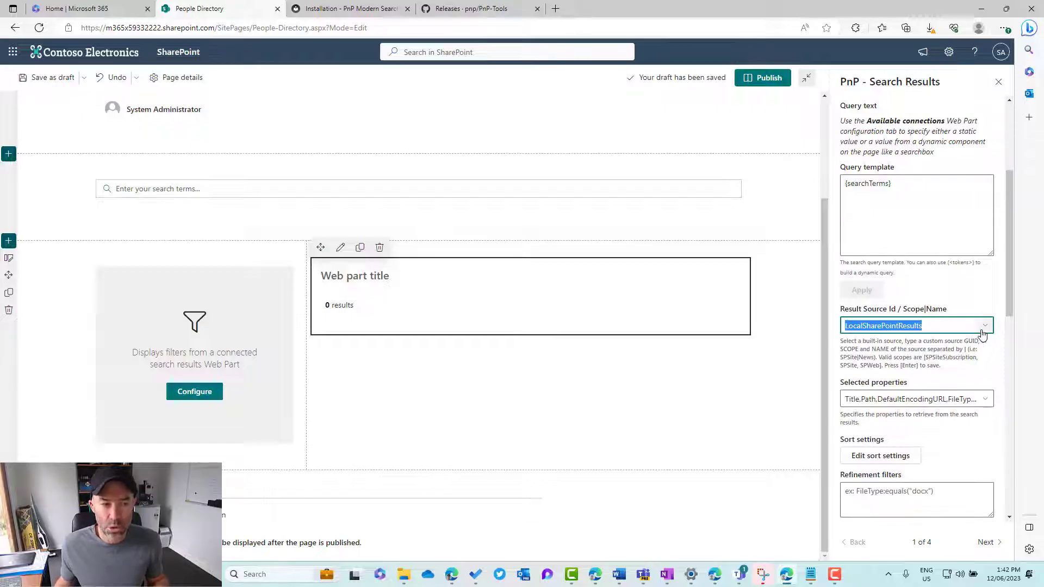
pyautogui.click(985, 326)
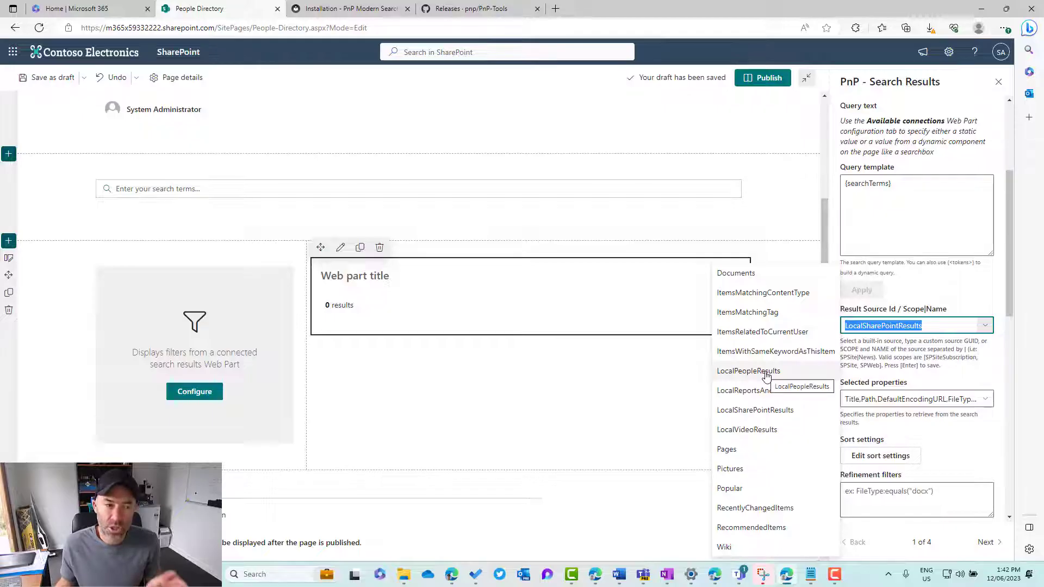
pyautogui.click(743, 374)
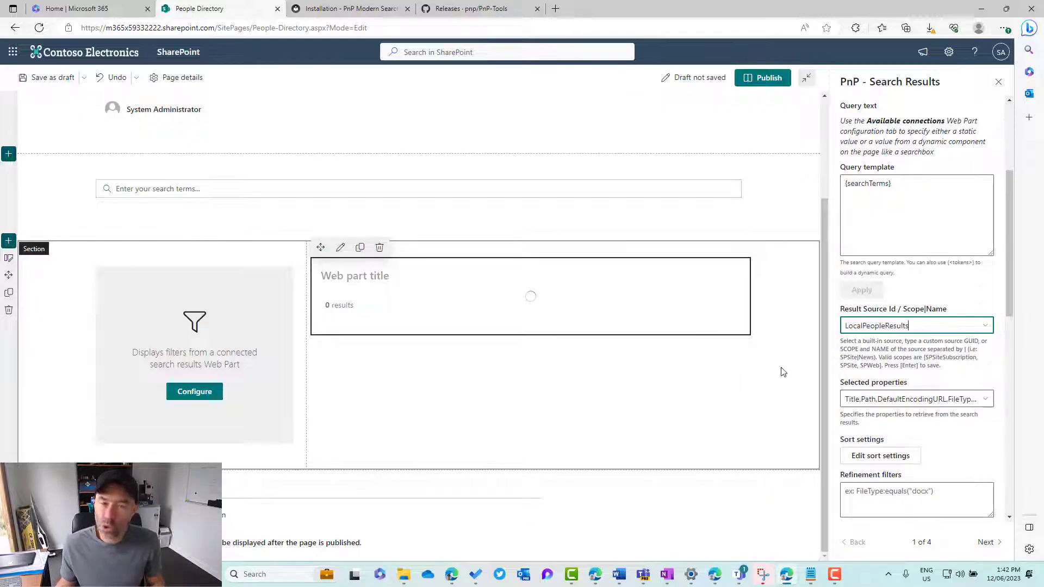
# Step: Review the query template, refinement, language, hit-highlighting and paging settings of the Search Results data source
pyautogui.scroll(5, 887, 354)
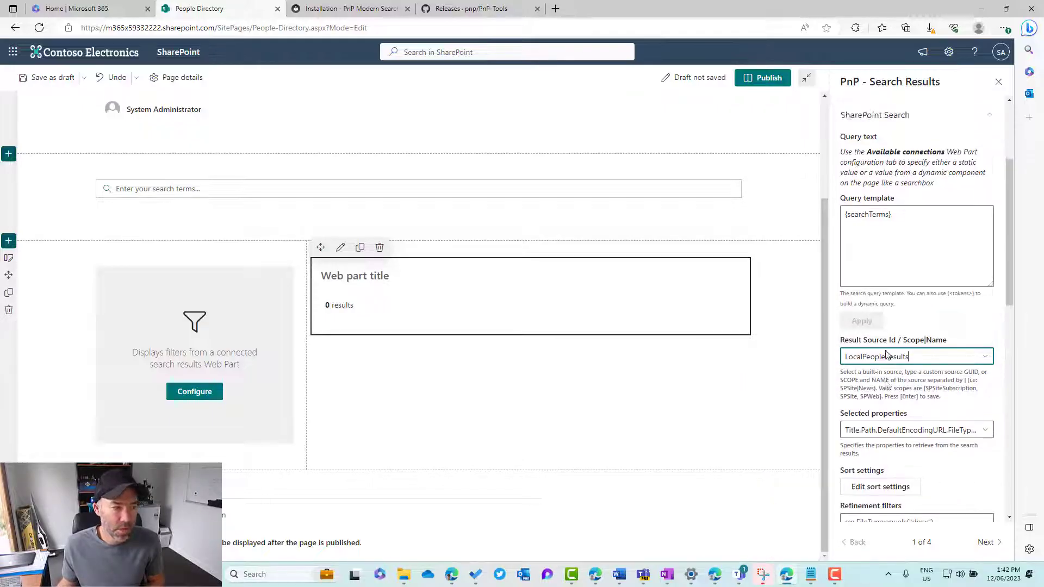
pyautogui.scroll(-2, 888, 354)
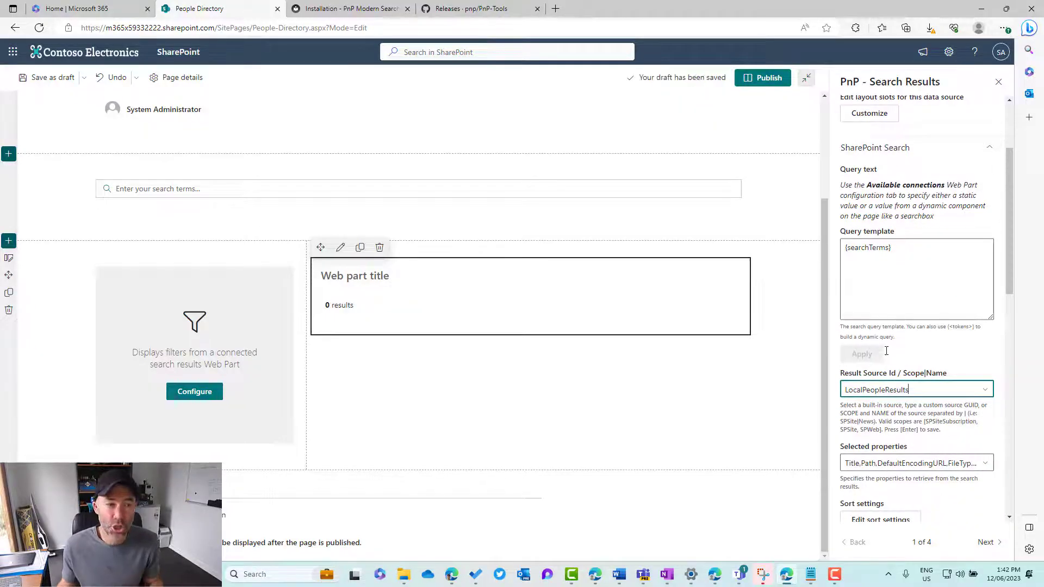
pyautogui.scroll(-5, 888, 359)
pyautogui.scroll(-7, 888, 363)
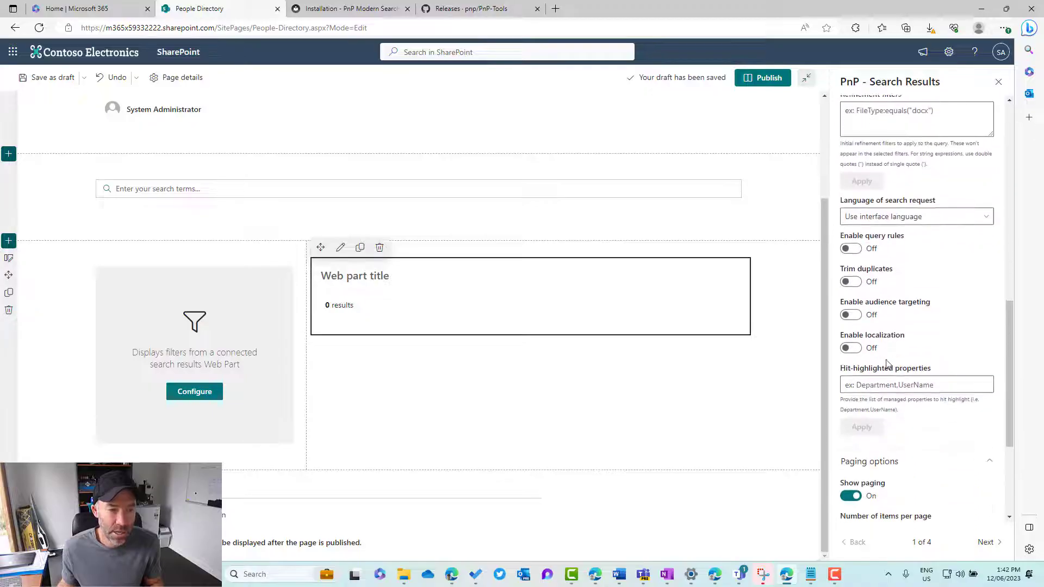
pyautogui.scroll(5, 887, 364)
pyautogui.scroll(-2, 889, 364)
pyautogui.scroll(-3, 888, 364)
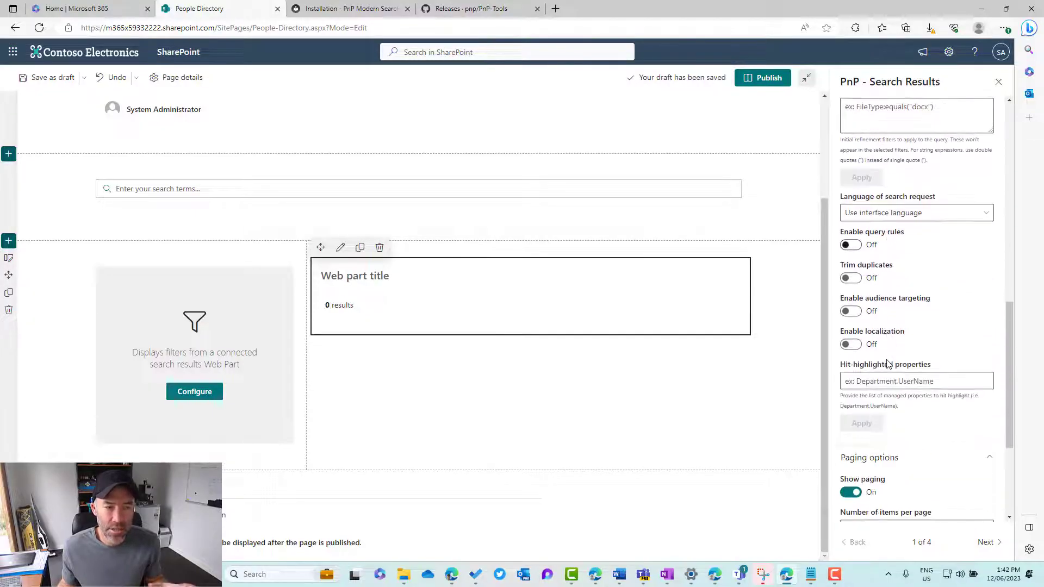
pyautogui.scroll(-3, 892, 369)
pyautogui.scroll(-3, 891, 372)
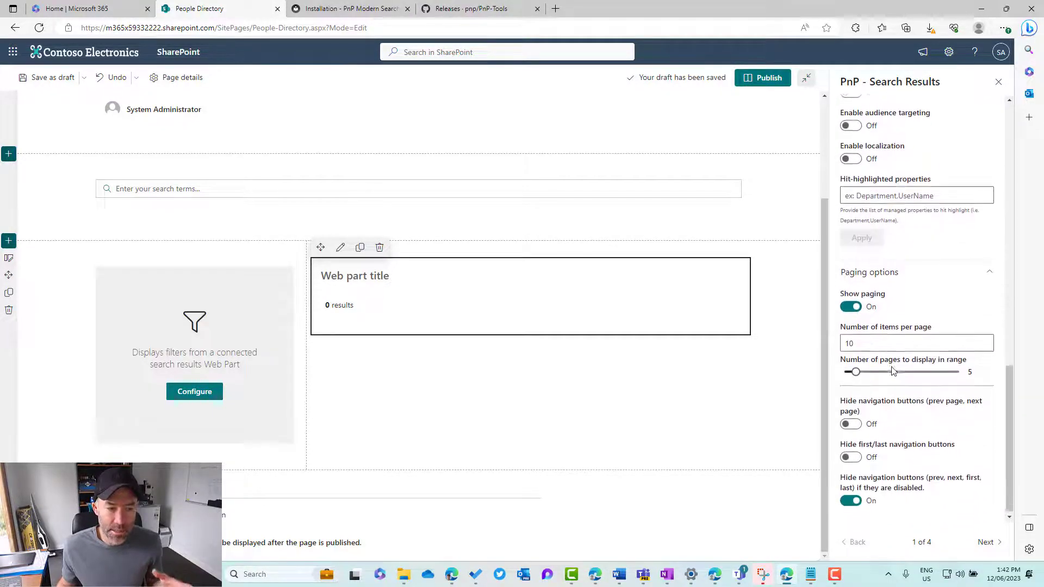
# Step: Set the layout of the Search Results web part to People
pyautogui.click(987, 542)
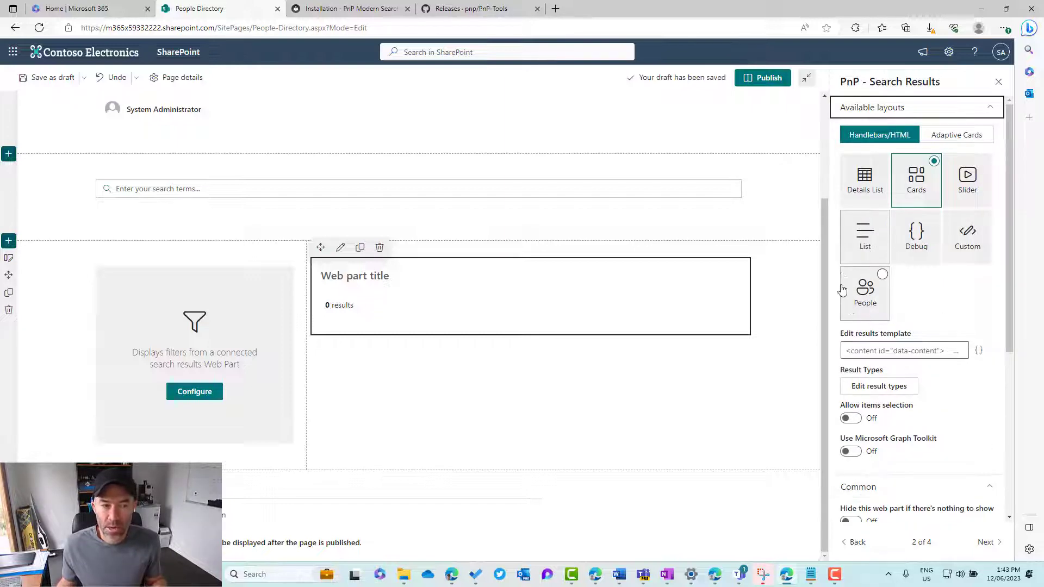
pyautogui.click(872, 300)
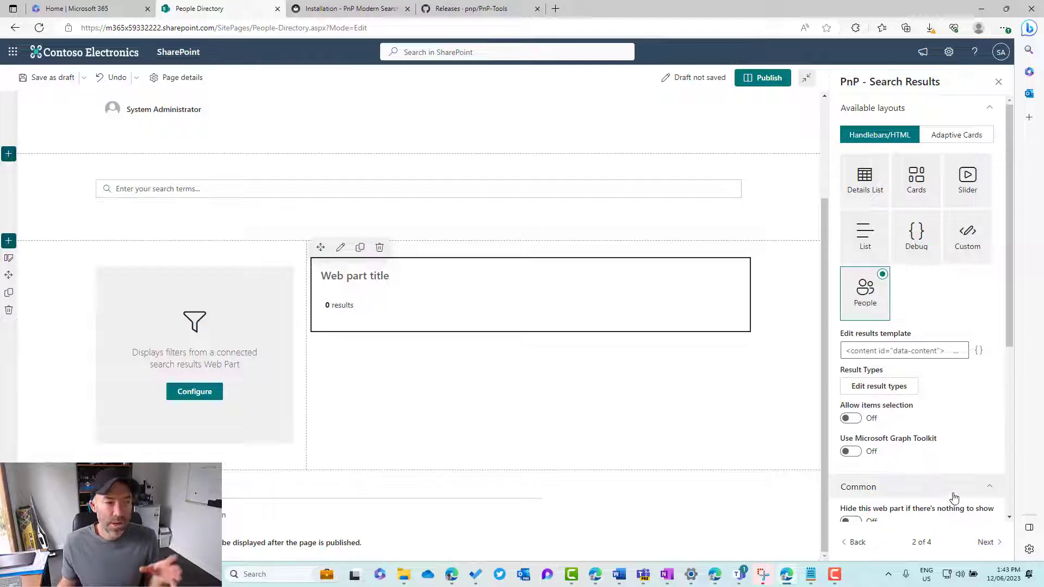
# Step: Enable input query text for the Search Results as a dynamic value from PnP - Search Box's Search query property
pyautogui.click(987, 543)
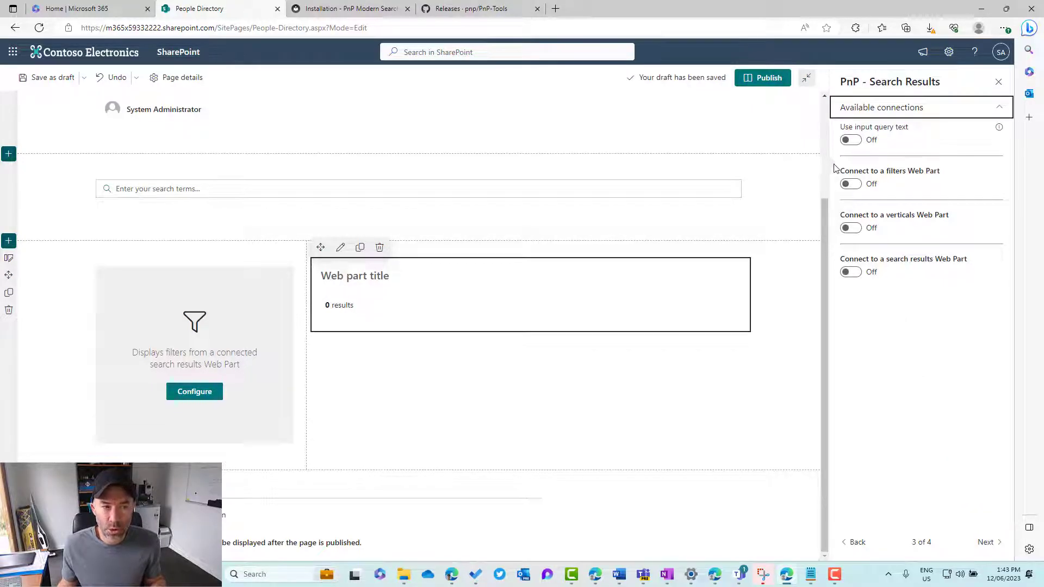
pyautogui.click(856, 140)
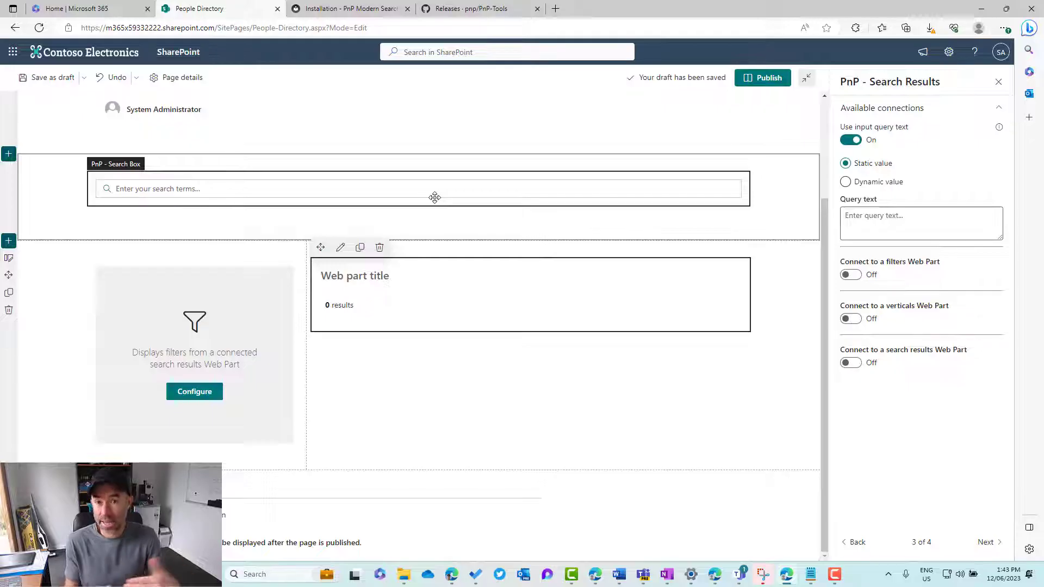
pyautogui.click(867, 184)
pyautogui.click(937, 224)
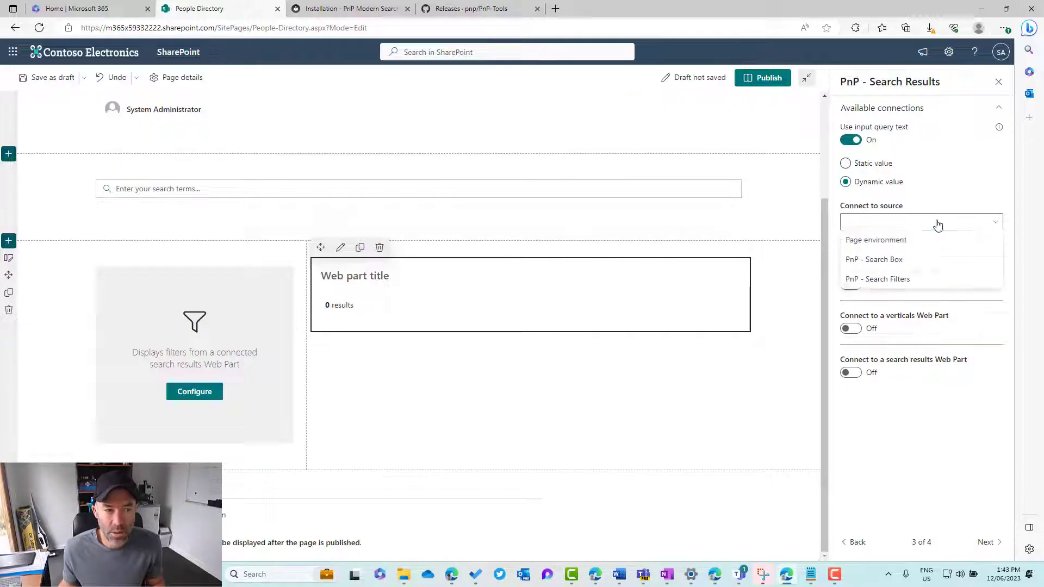
pyautogui.click(875, 260)
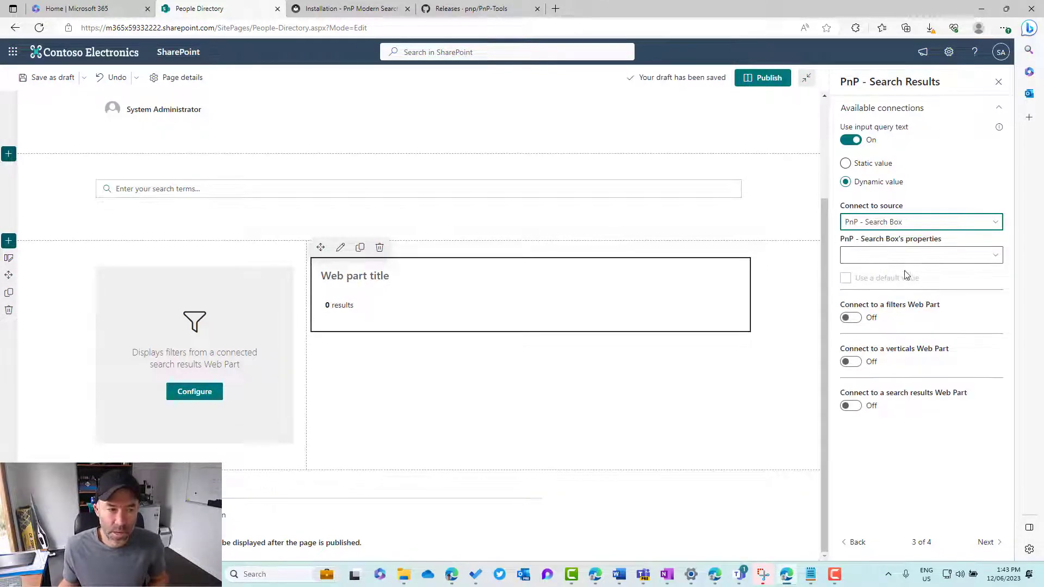
pyautogui.click(907, 256)
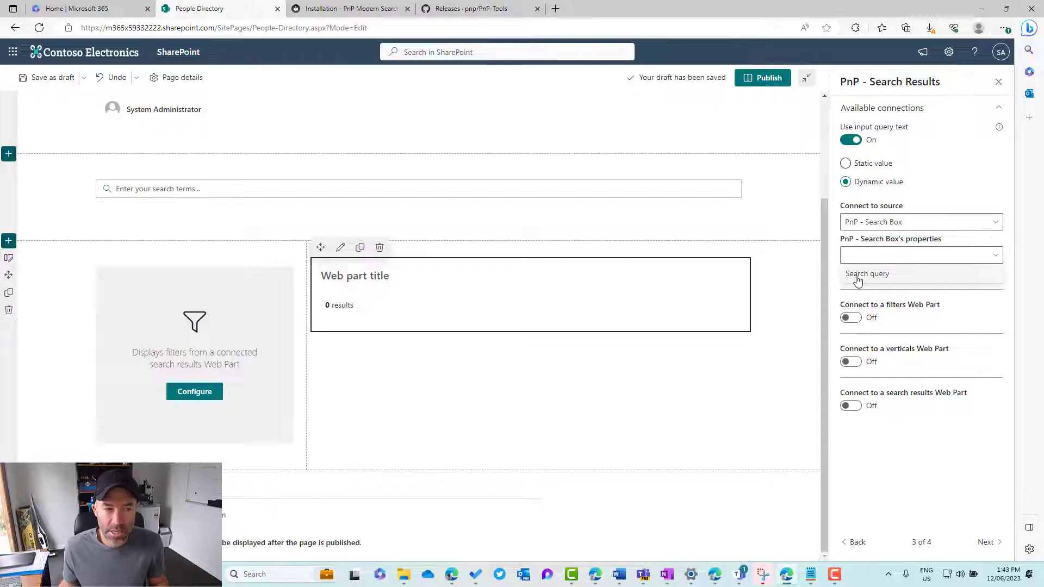
pyautogui.click(865, 276)
# Step: Enable a default value for the input query text and set it to *
pyautogui.click(896, 279)
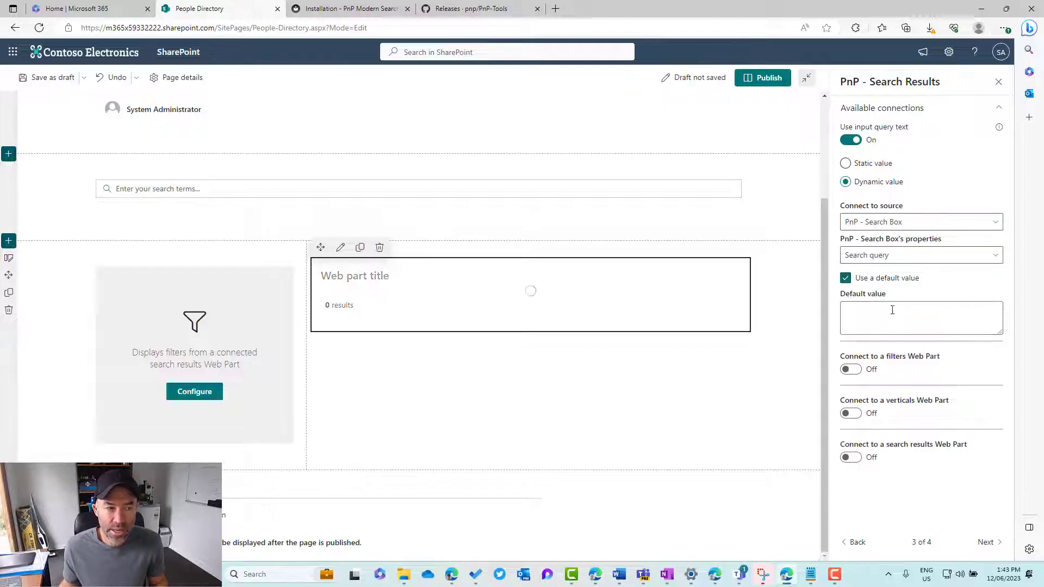
pyautogui.click(891, 313)
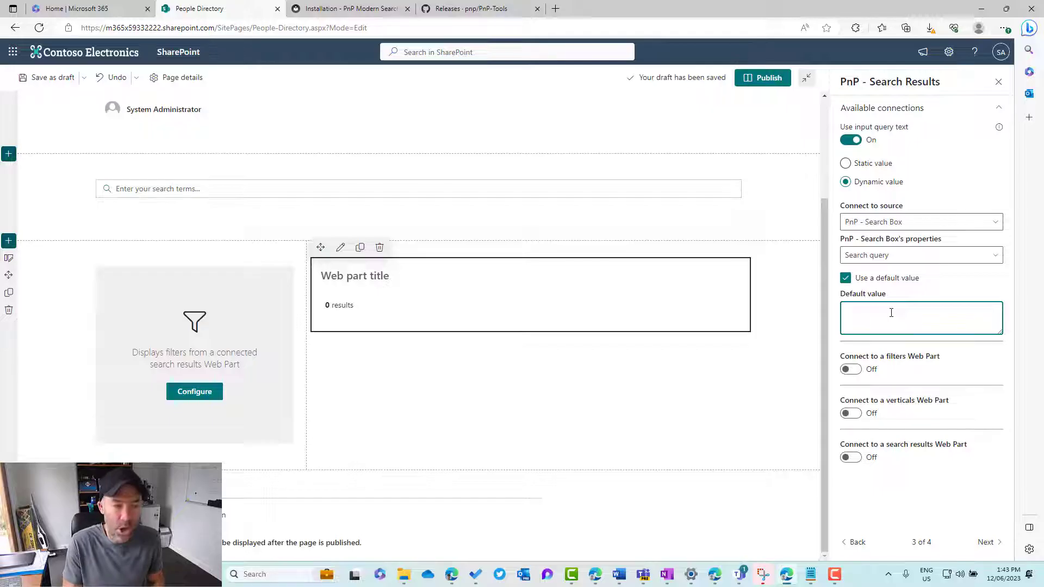
pyautogui.write('*')
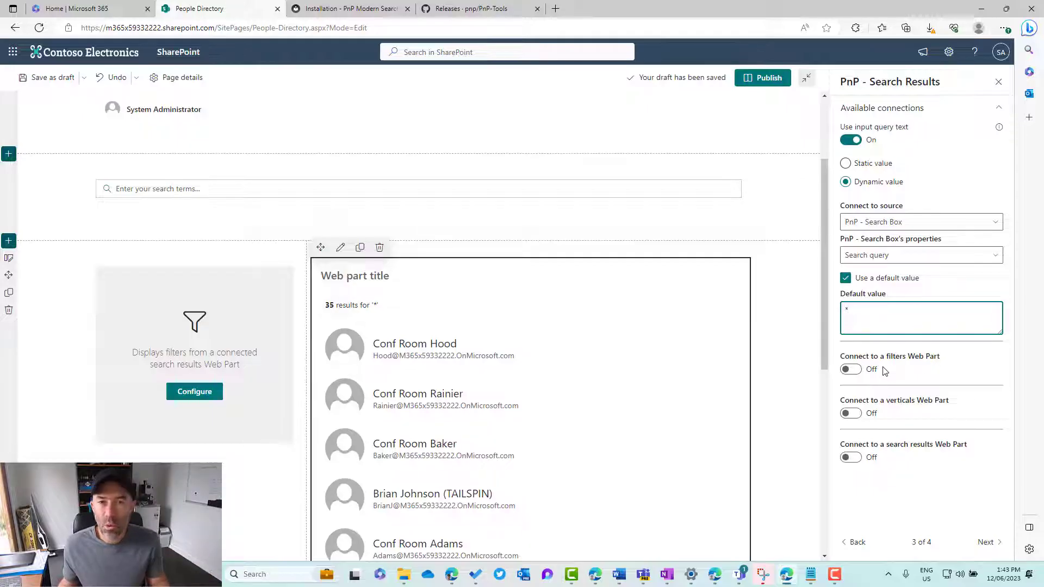
# Step: Connect the Search Results web part to the Search Filters web part on the page
pyautogui.click(855, 373)
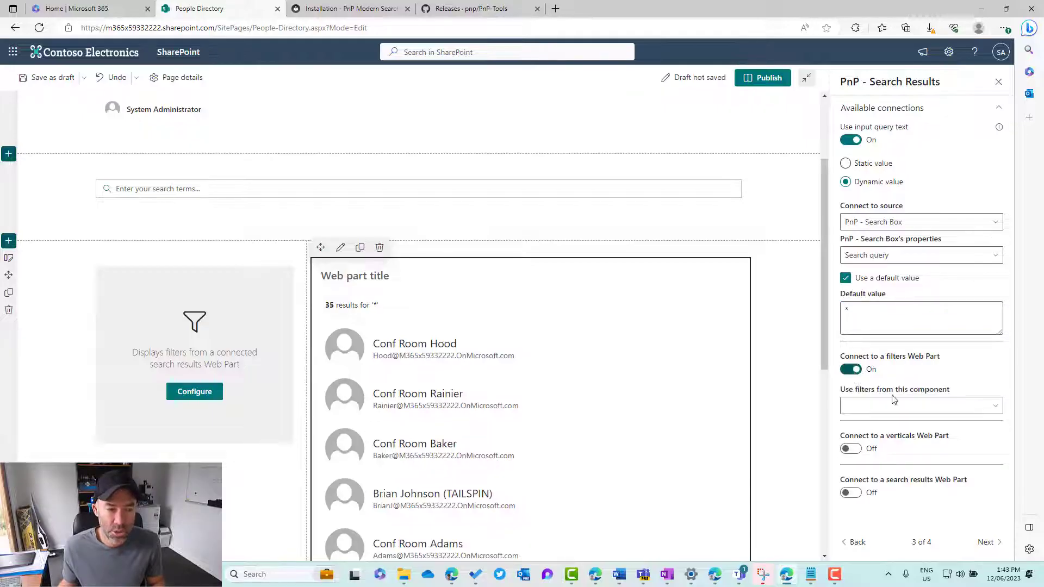
pyautogui.click(919, 413)
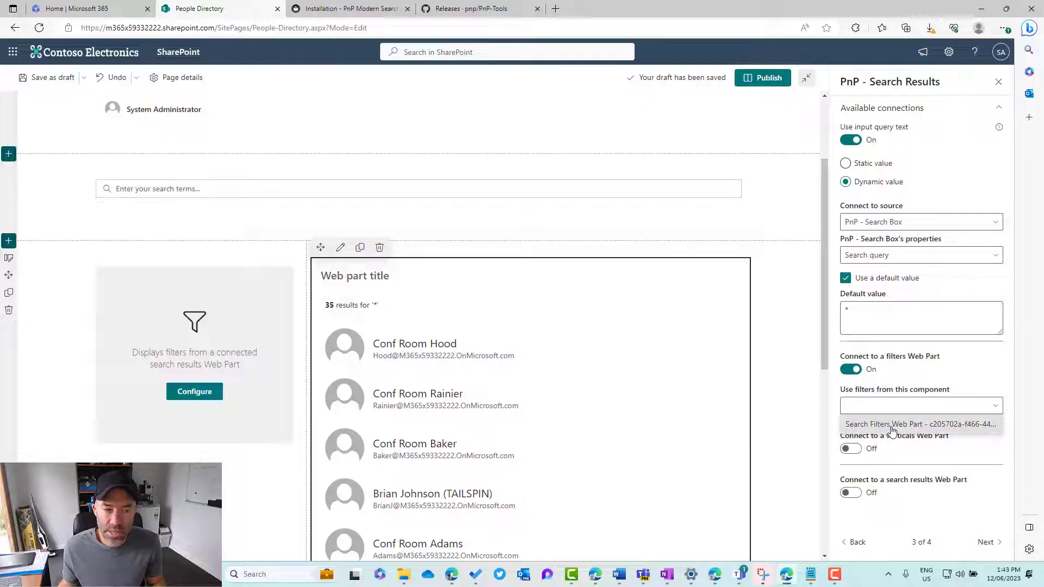
pyautogui.click(892, 426)
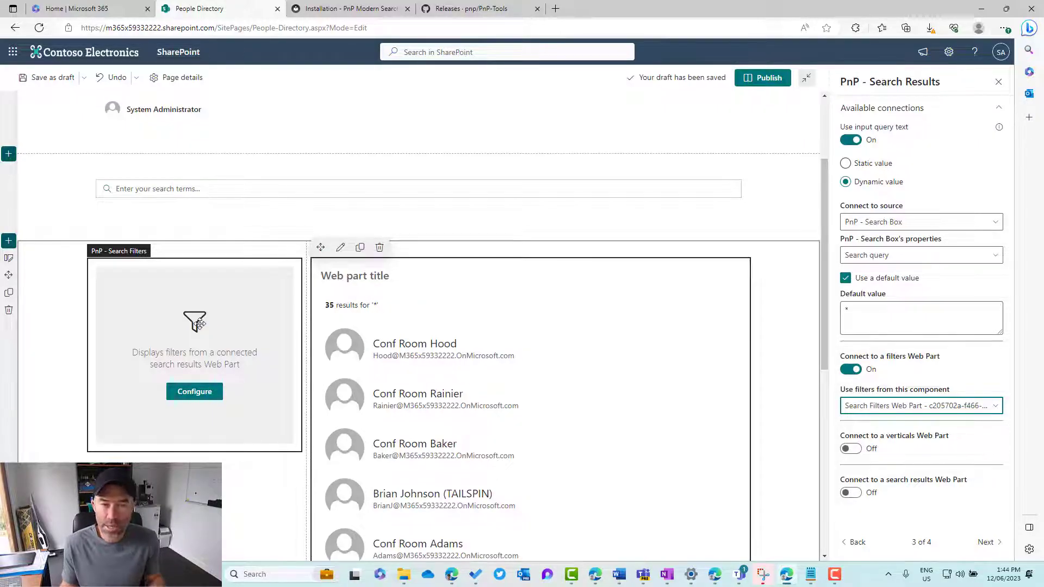
# Step: Add and save LastName as a sort field for the results, with ascending default sort and user sort enabled
pyautogui.click(857, 543)
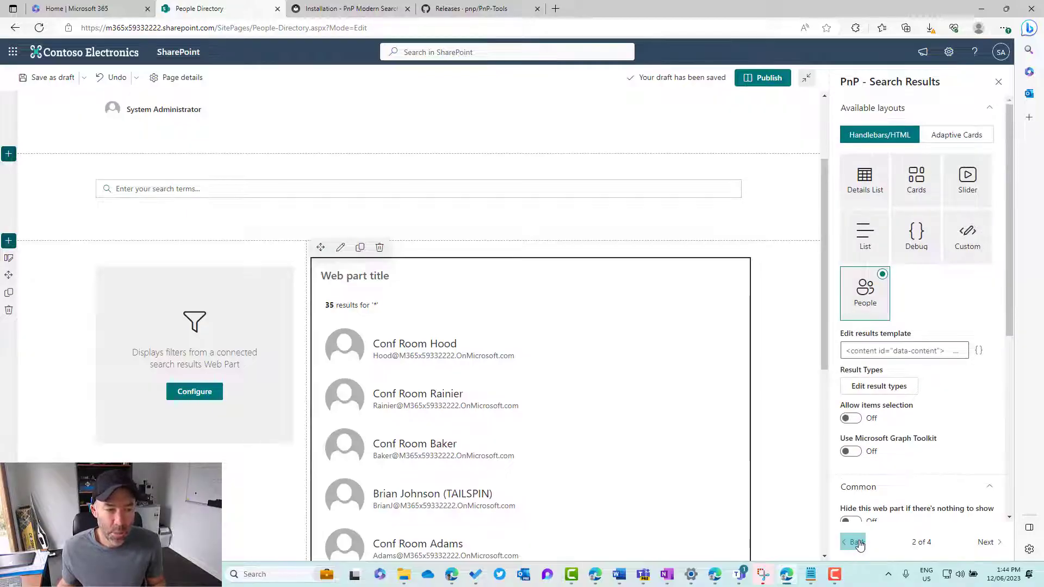
pyautogui.click(857, 543)
pyautogui.scroll(-4, 909, 424)
pyautogui.scroll(-2, 909, 423)
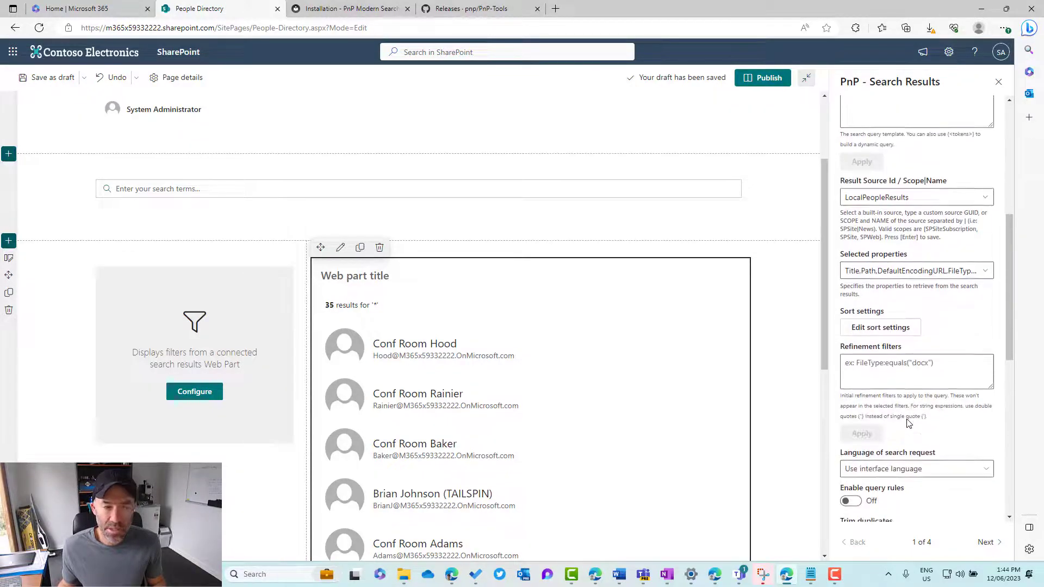
pyautogui.click(893, 328)
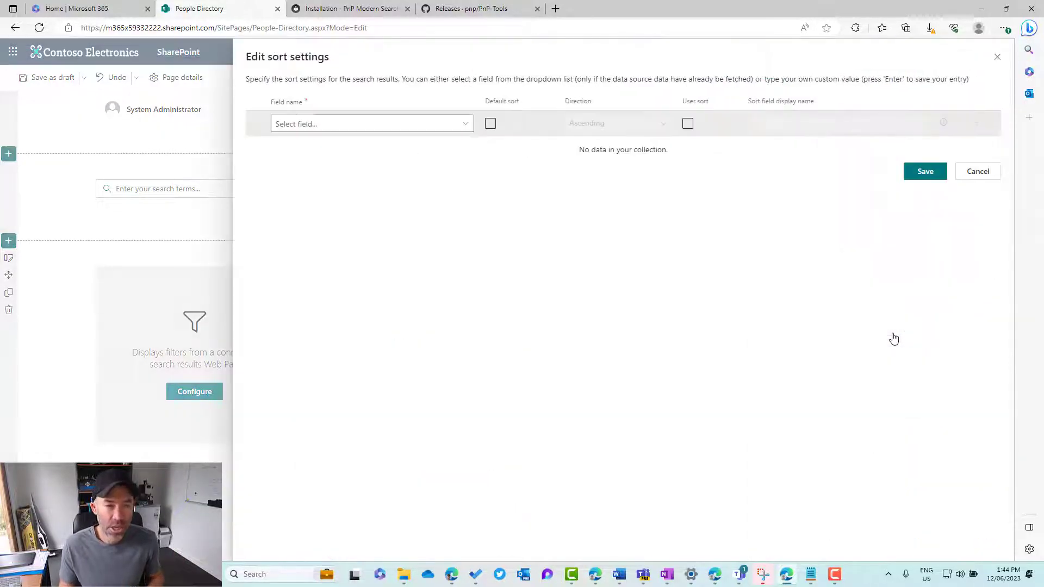
pyautogui.click(338, 123)
pyautogui.write('Last')
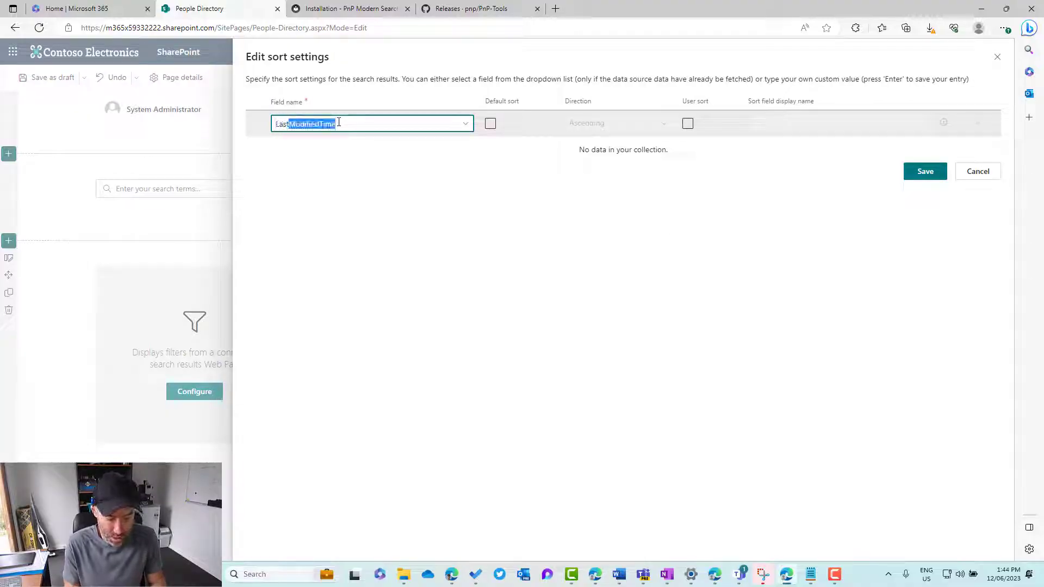
pyautogui.write('Name')
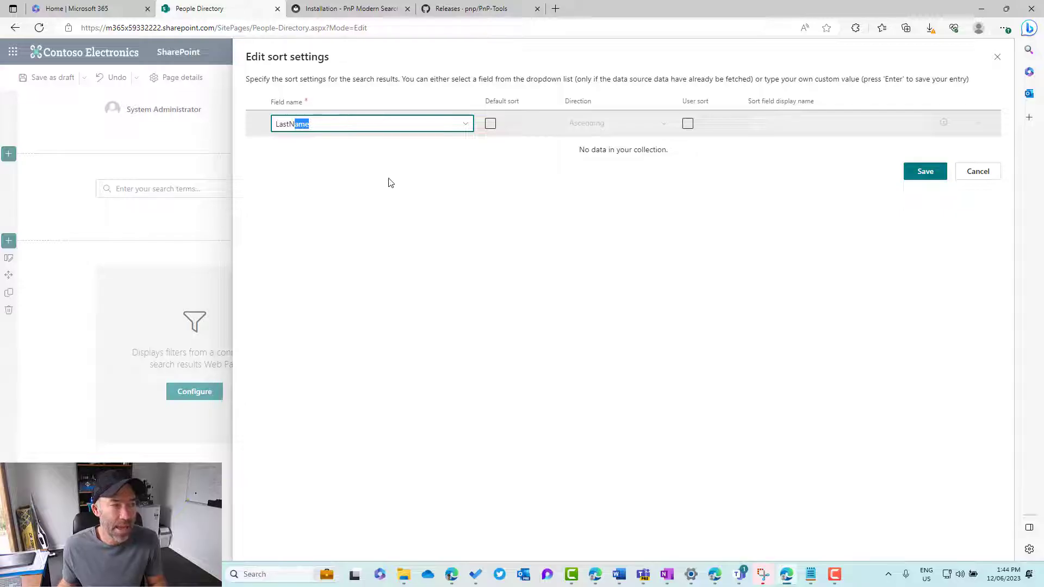
pyautogui.press('Return')
pyautogui.click(492, 125)
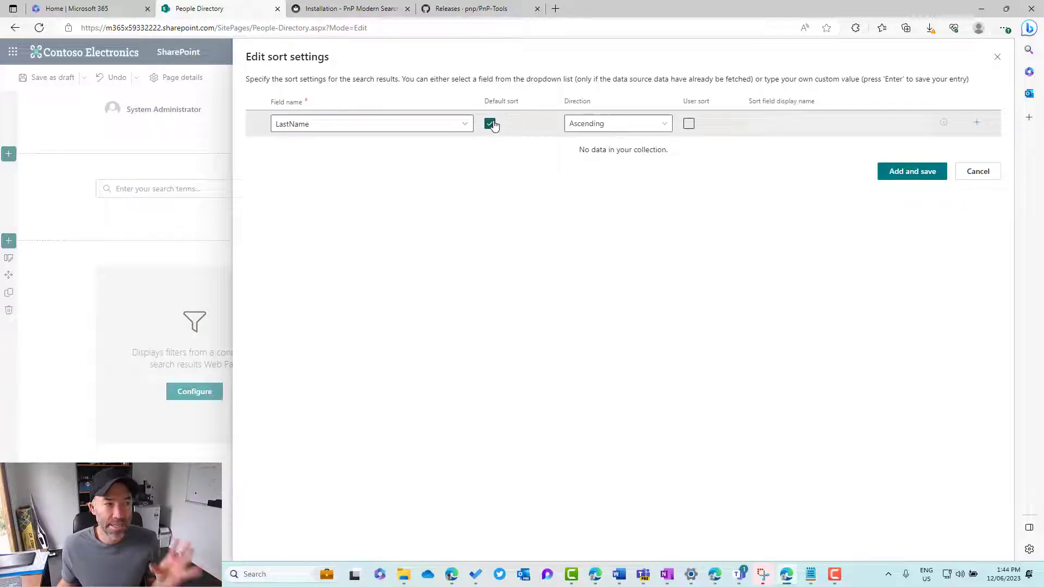
pyautogui.click(689, 124)
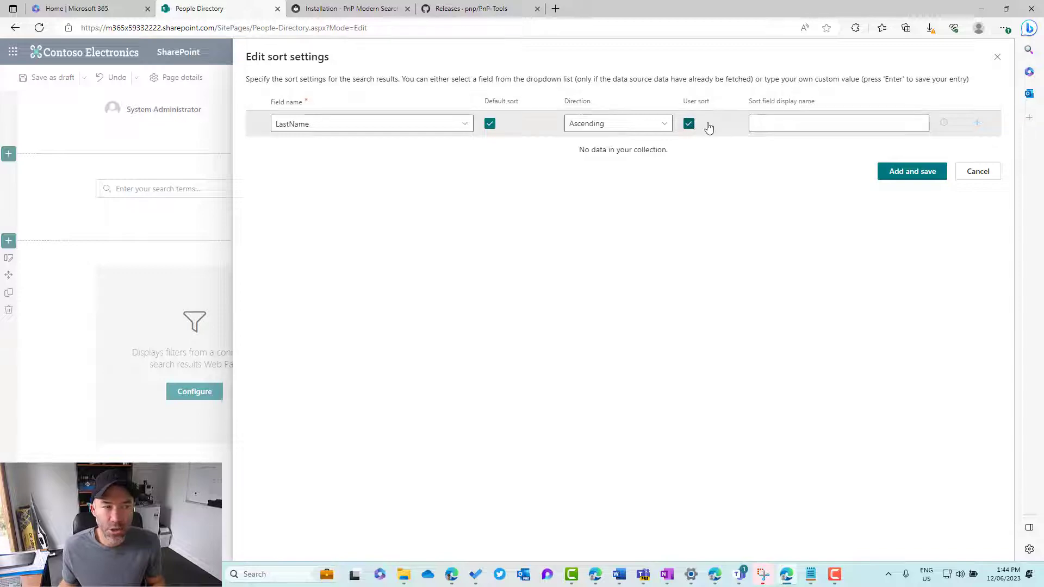
pyautogui.click(905, 173)
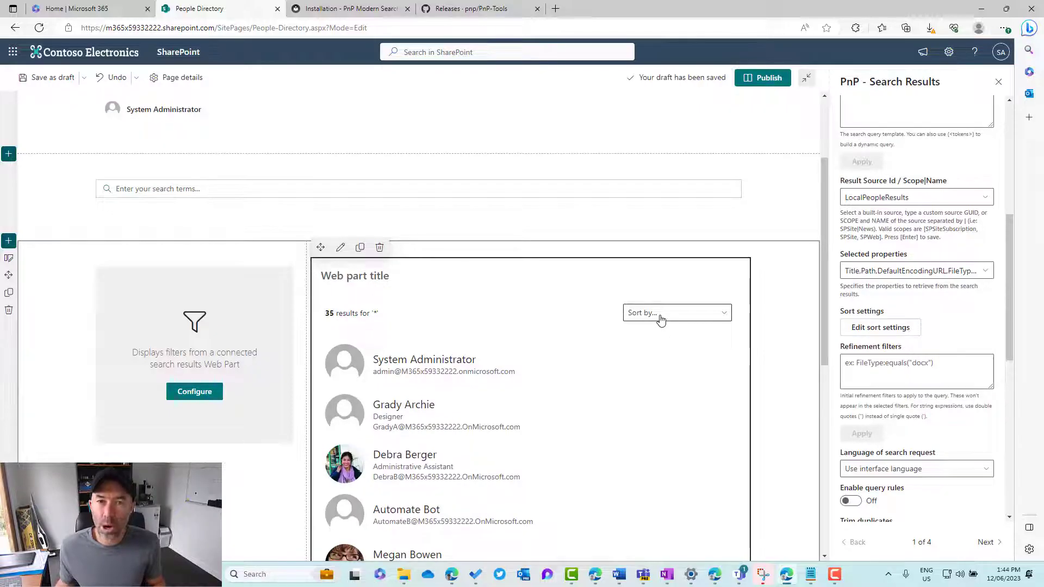
# Step: Look over the people results and open the settings of the PnP - Search Box web part
pyautogui.scroll(-3, 474, 361)
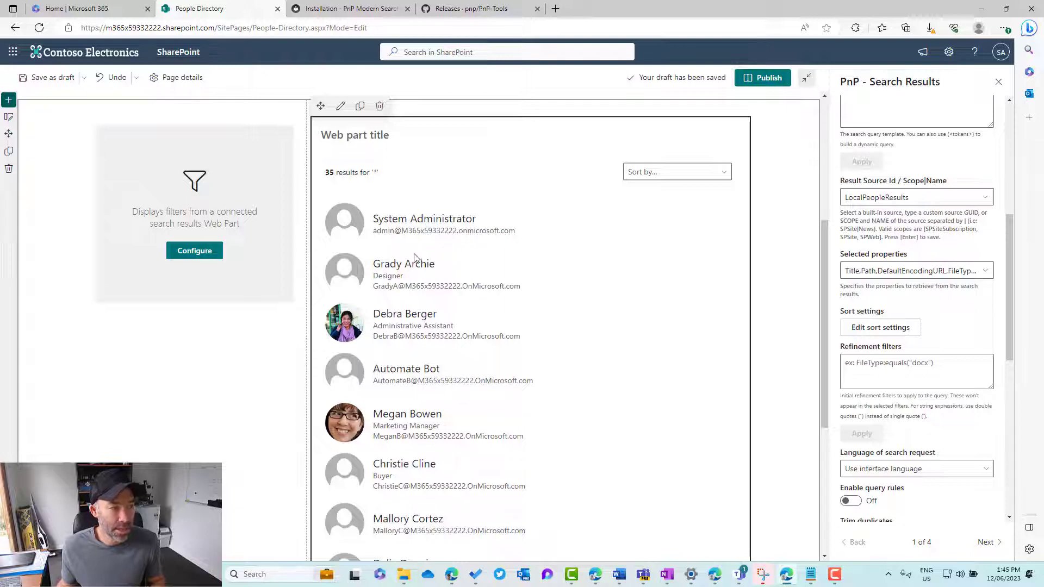
pyautogui.scroll(5, 742, 288)
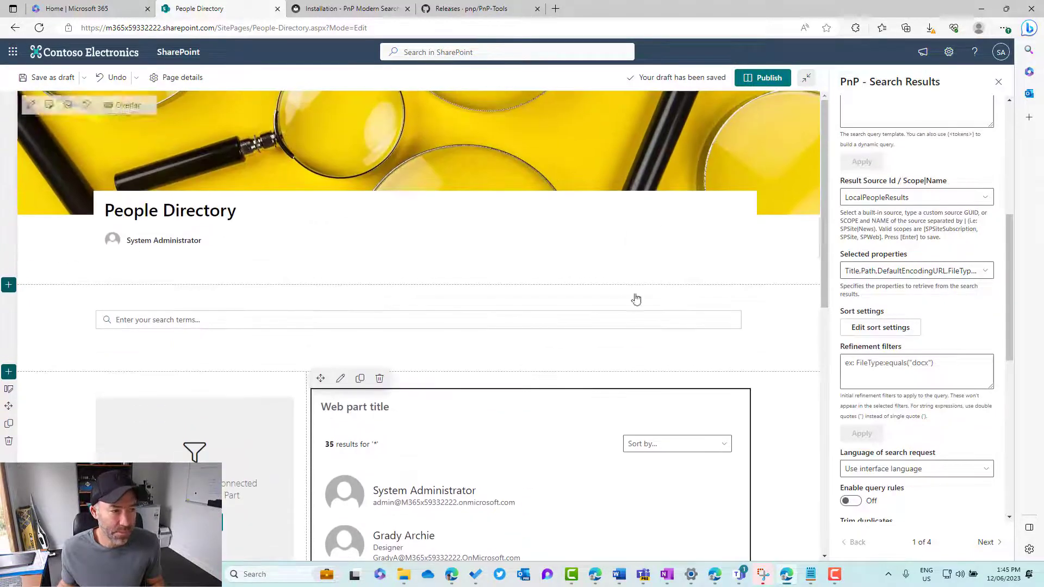
pyautogui.click(263, 320)
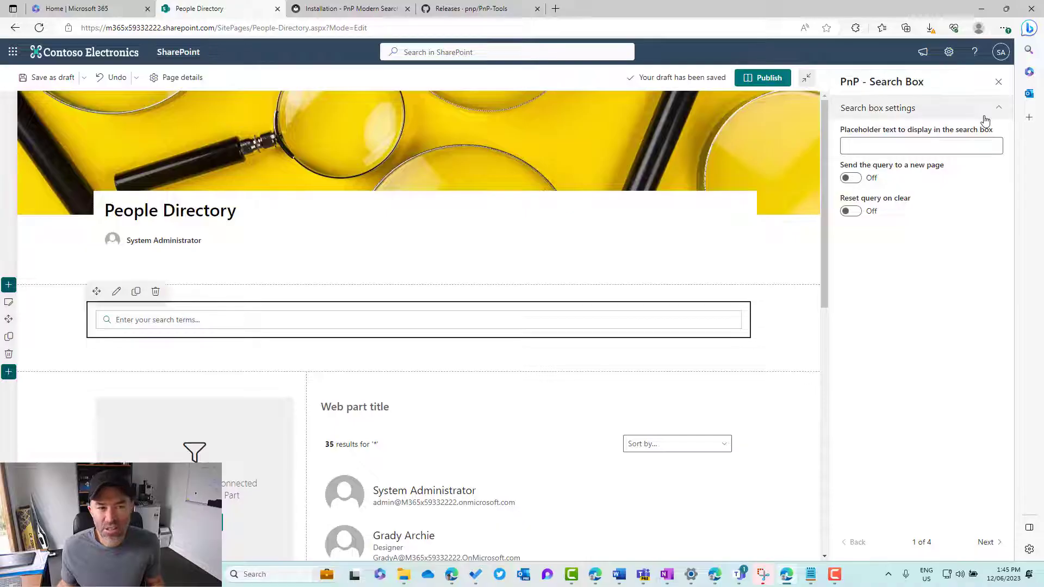
# Step: Set the search box placeholder text to "Search for someone" and publish the People Directory page
pyautogui.click(915, 149)
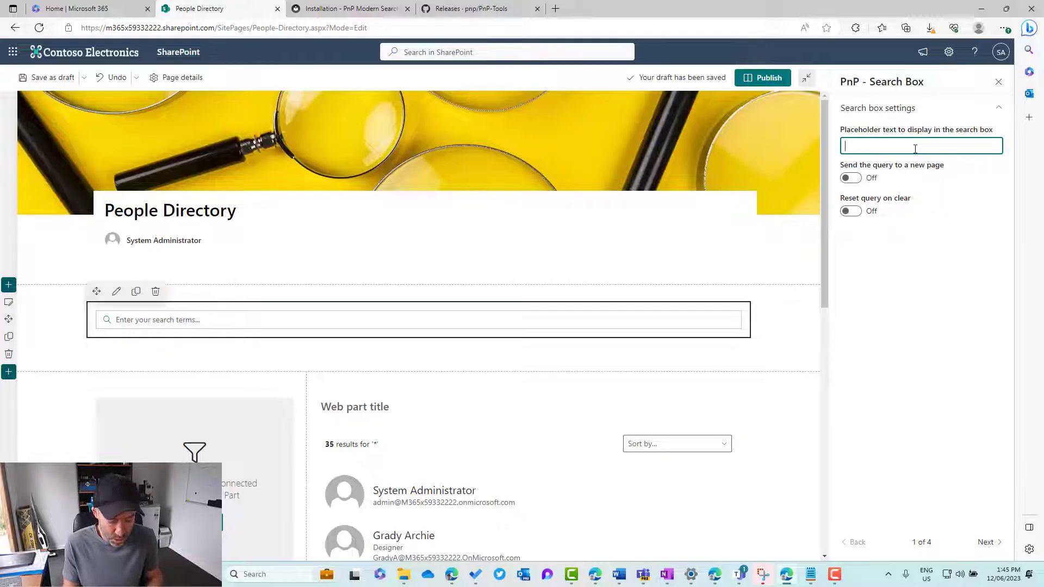
pyautogui.write('Search for so')
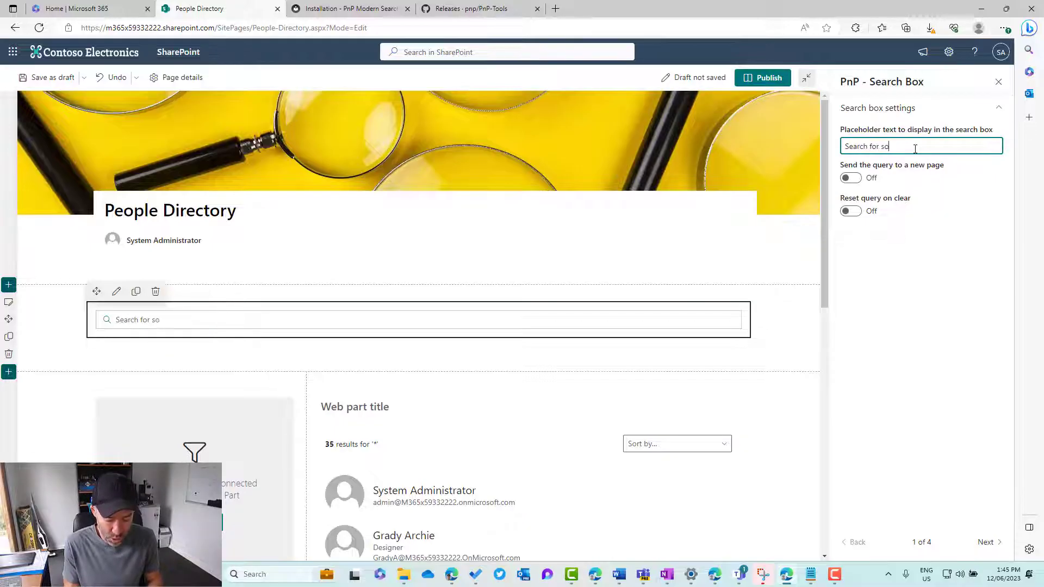
pyautogui.write('meone')
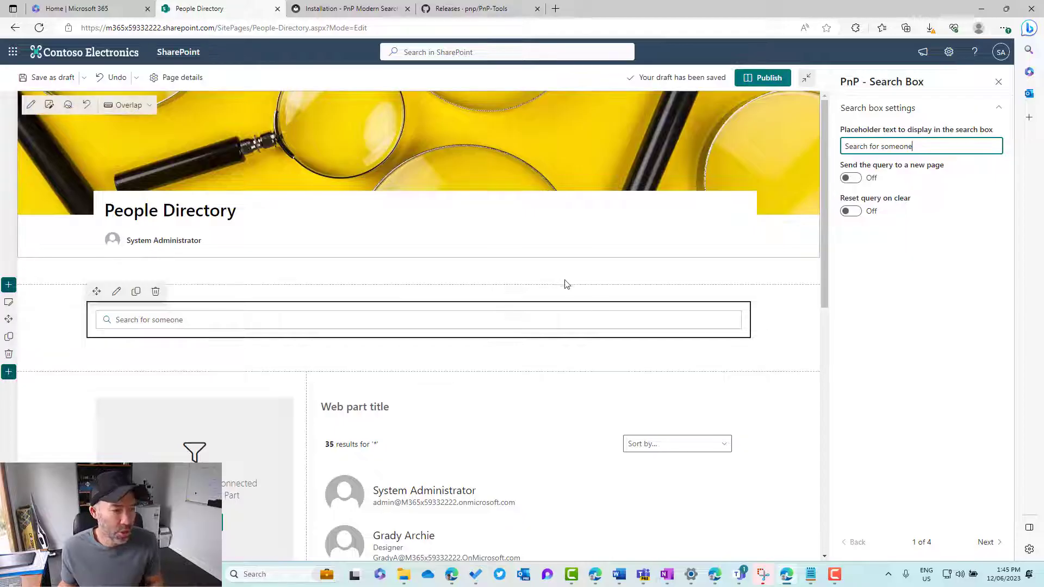
pyautogui.click(762, 80)
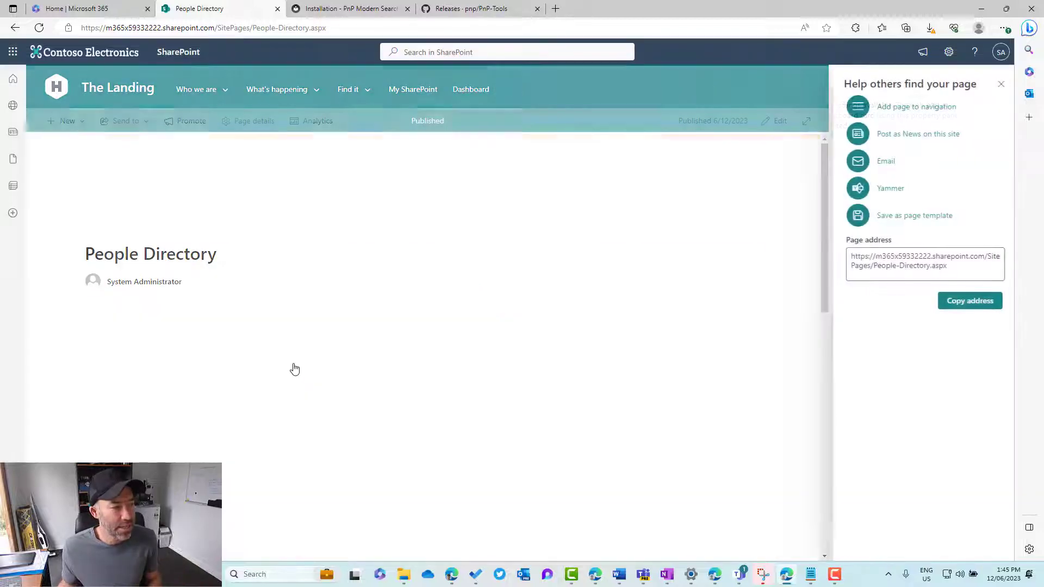
pyautogui.click(1000, 87)
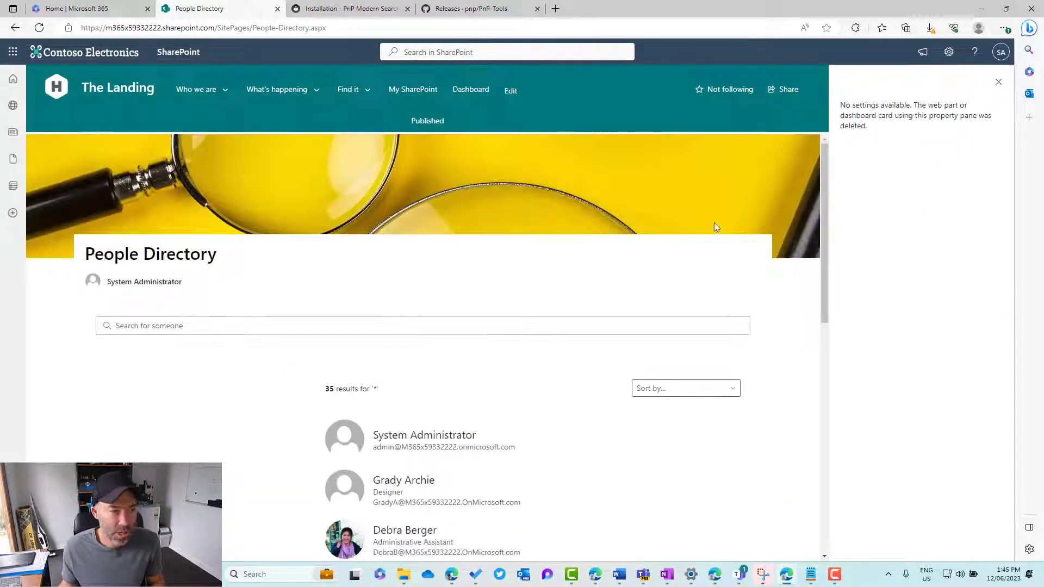
# Step: Test the published search box by searching for an employee's first name, and clear the search
pyautogui.click(312, 326)
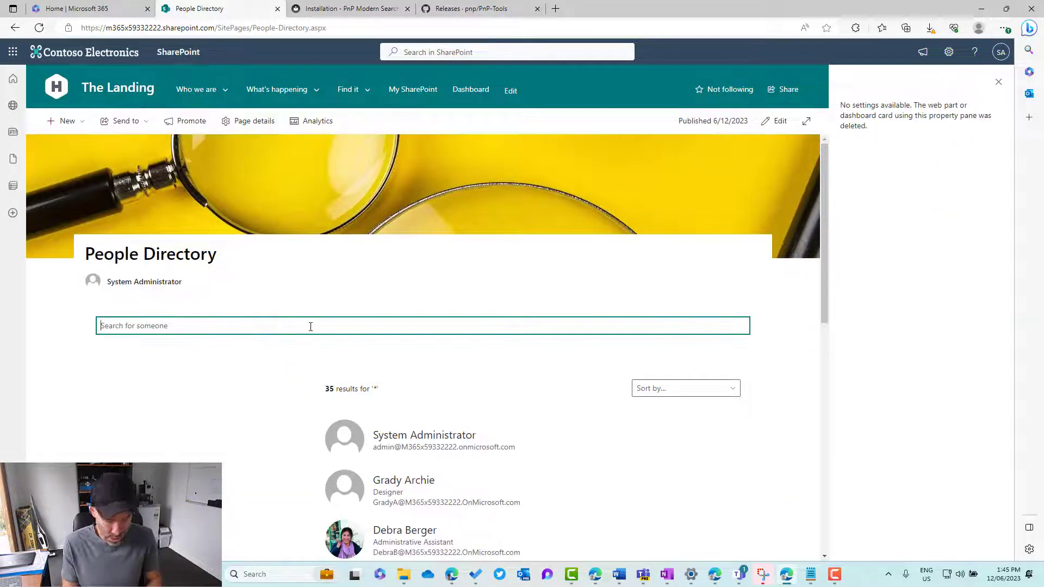
pyautogui.write('debra')
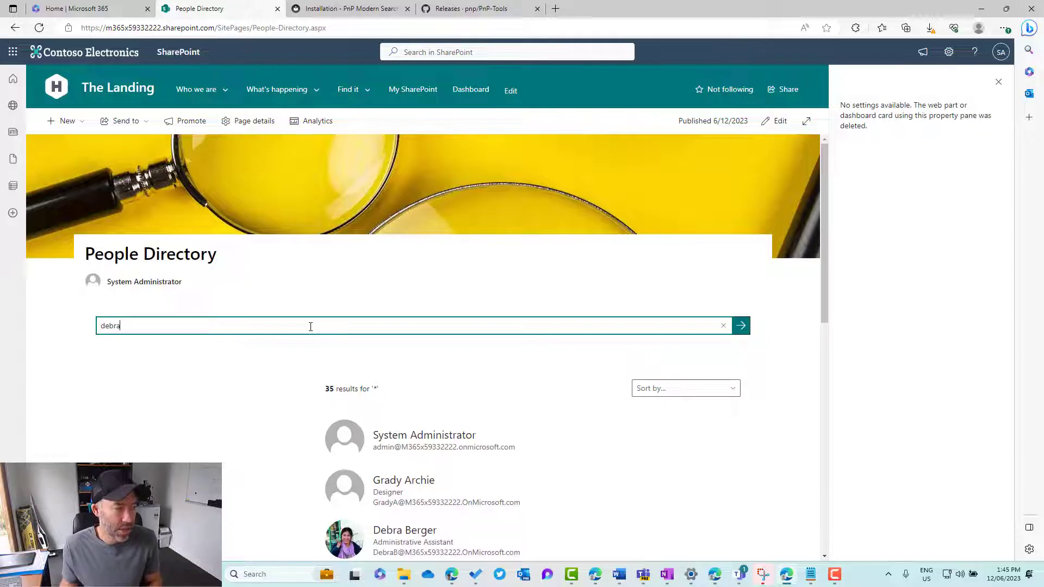
pyautogui.click(744, 328)
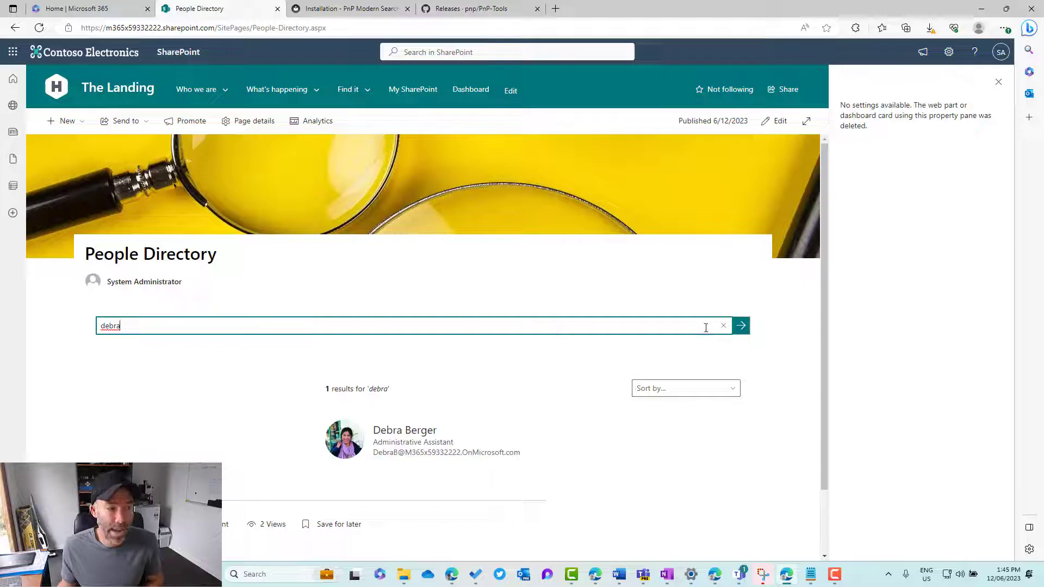
pyautogui.click(723, 325)
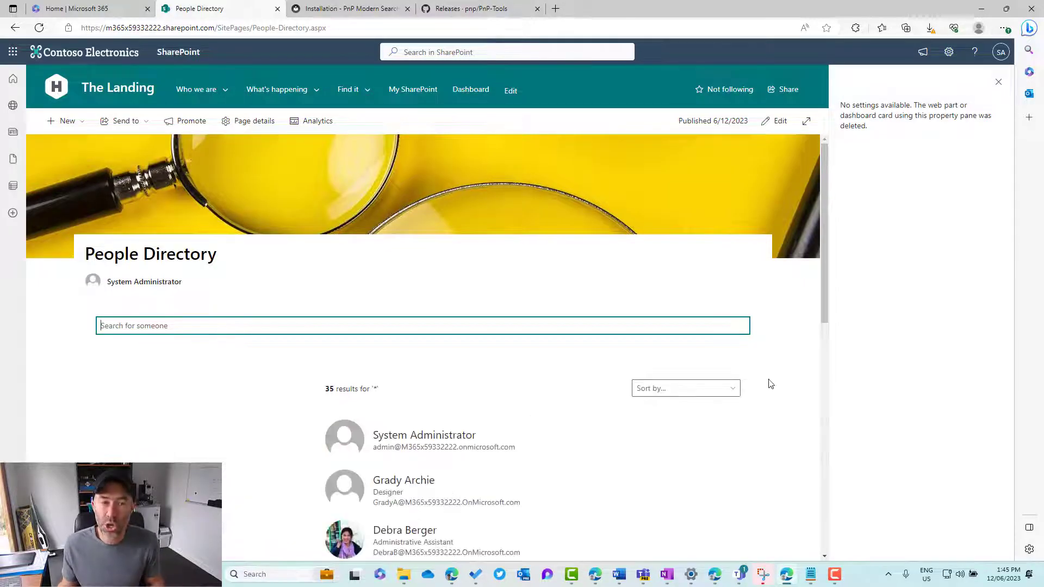
# Step: Test sorting the people results by LastName in both descending and ascending order
pyautogui.click(731, 391)
pyautogui.click(704, 429)
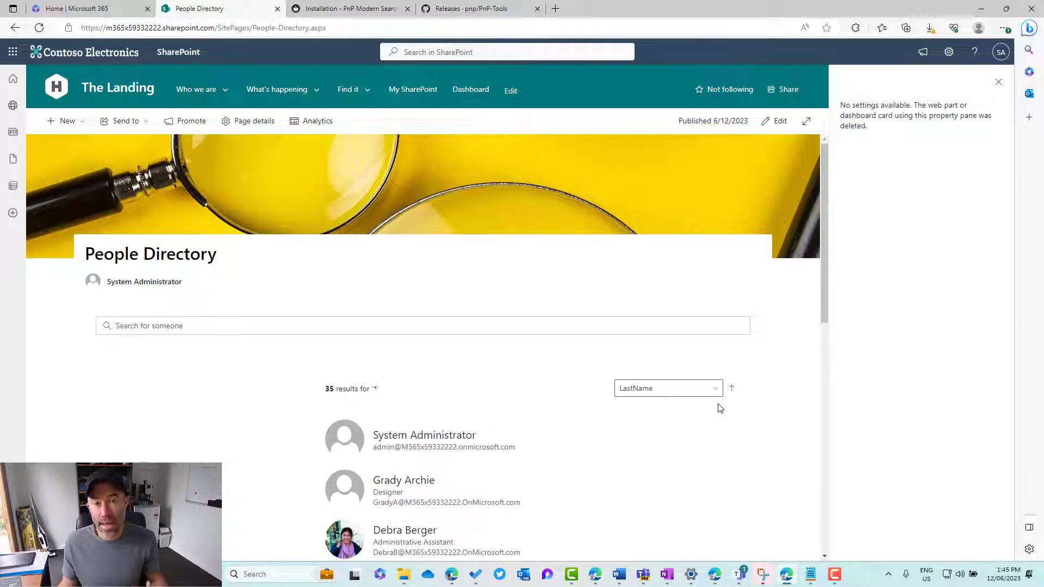
pyautogui.click(731, 391)
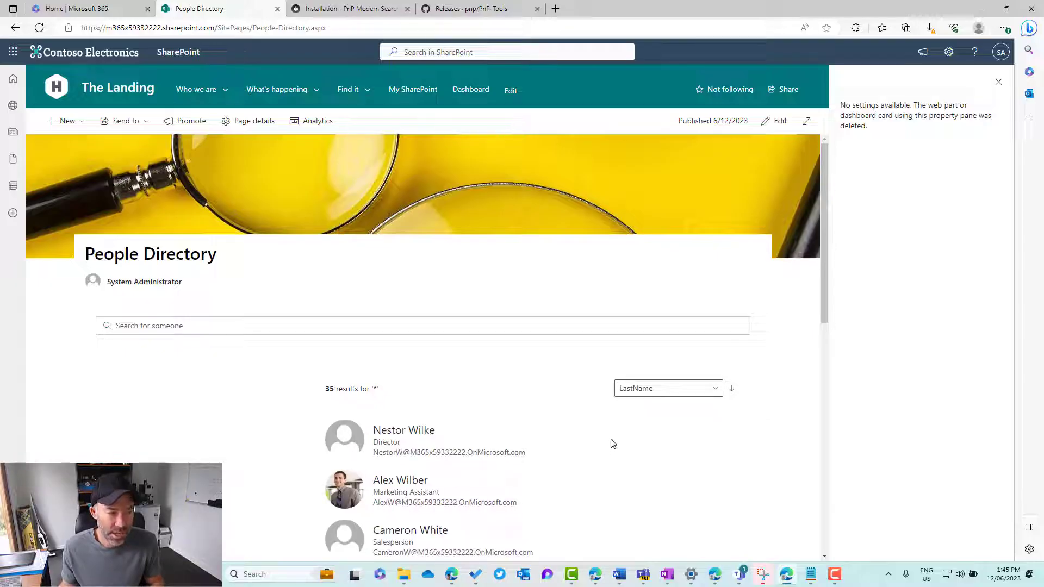
pyautogui.click(733, 393)
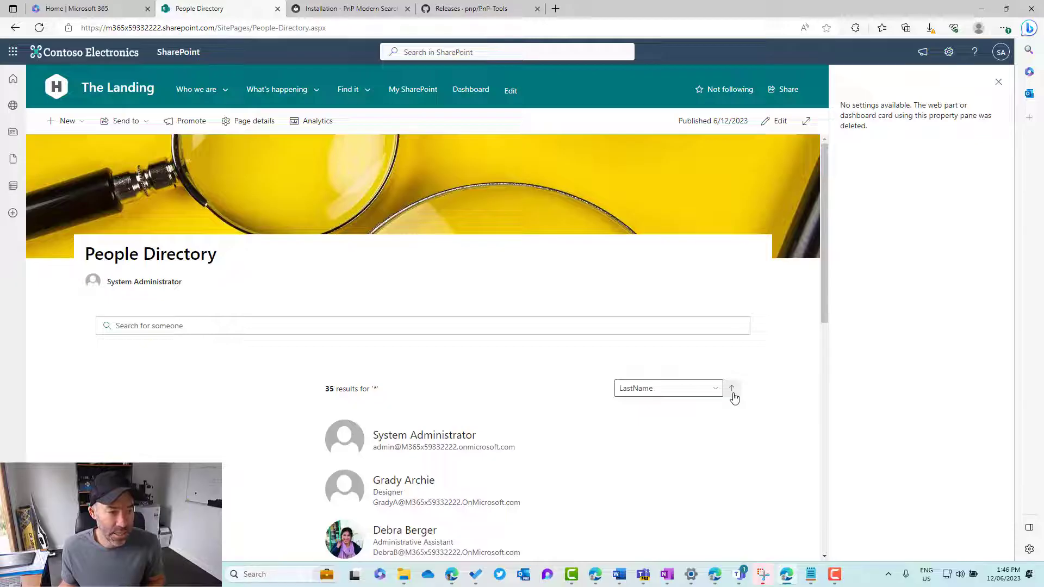
pyautogui.scroll(-2, 637, 361)
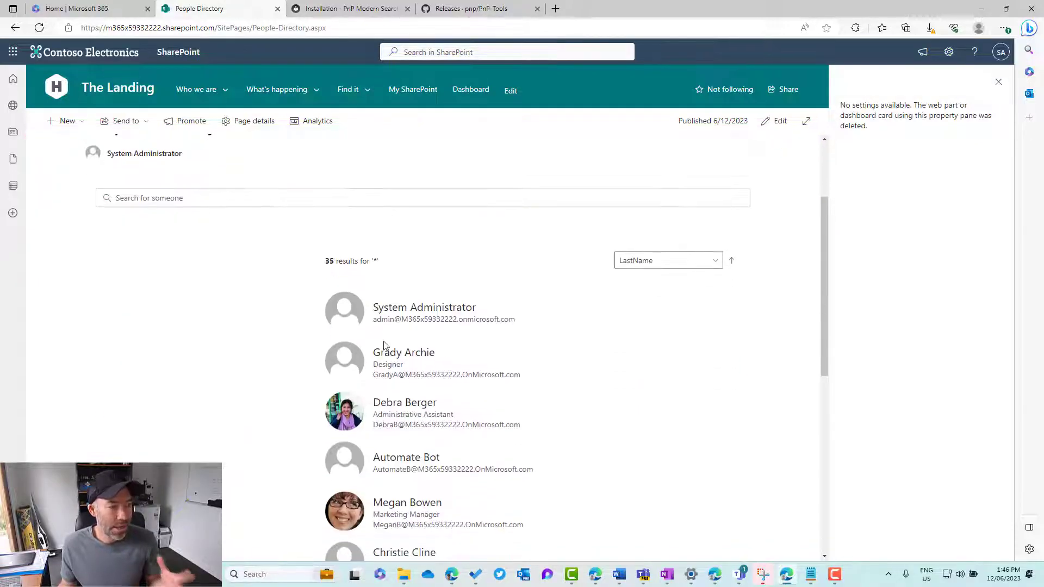
# Step: Reopen the page for editing and connect the Search Filters web part to the Search Results web part's data
pyautogui.click(776, 120)
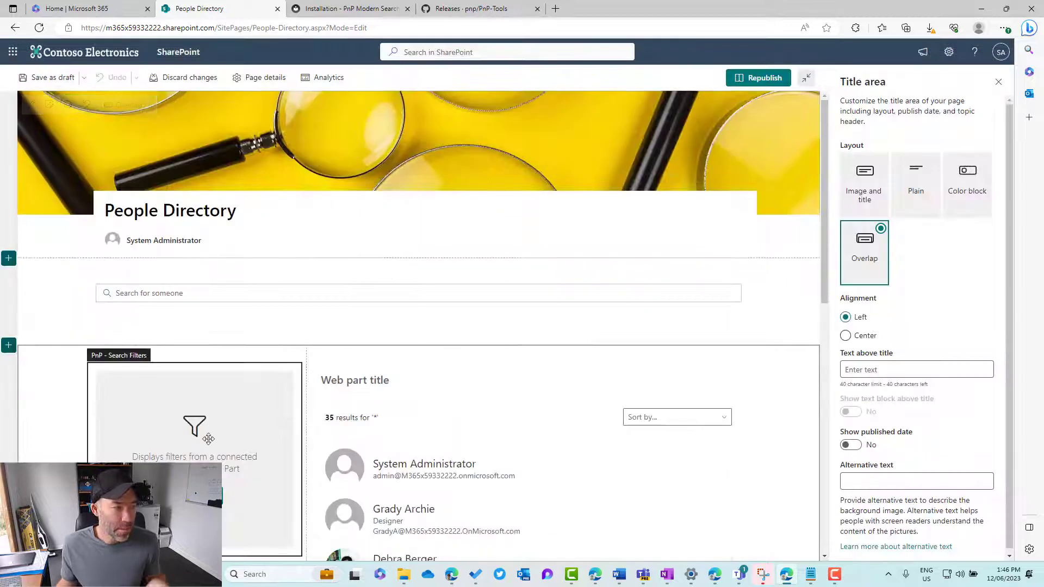
pyautogui.click(247, 468)
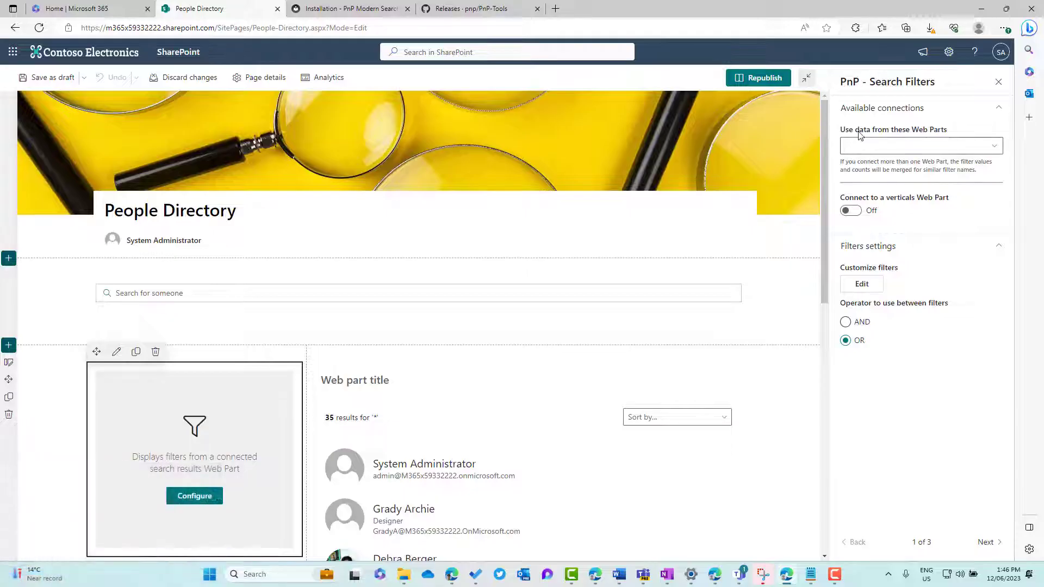
pyautogui.click(919, 146)
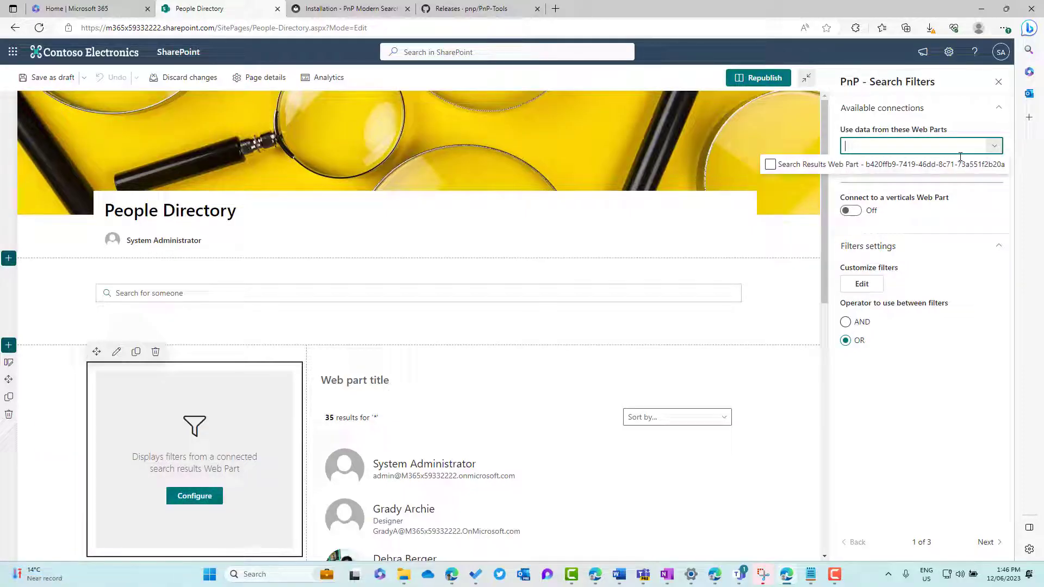
pyautogui.click(771, 166)
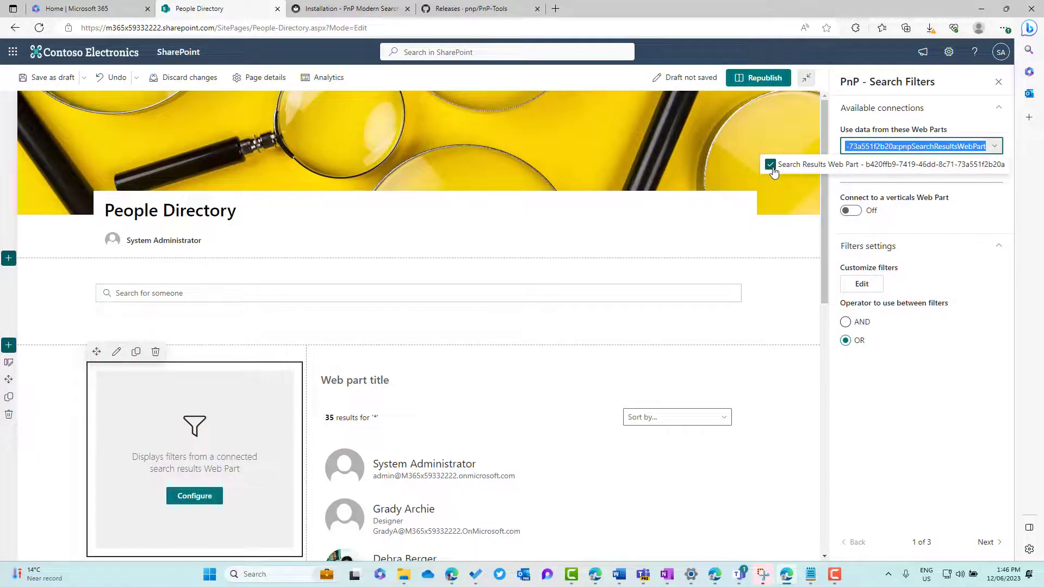
pyautogui.click(897, 206)
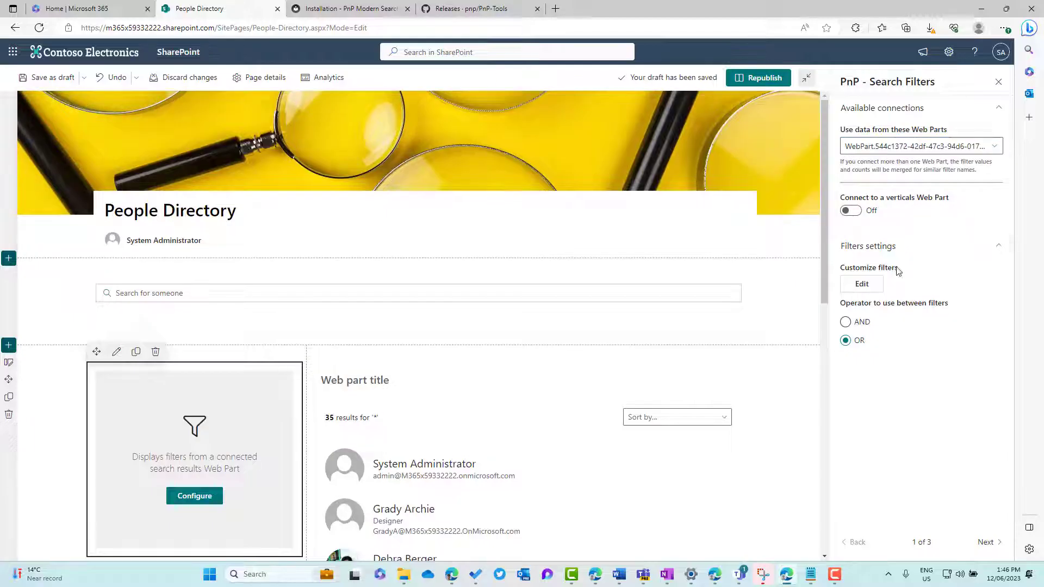
# Step: Add and save a filter named Department on the Department field, using the Check box template and expanded by default
pyautogui.click(863, 284)
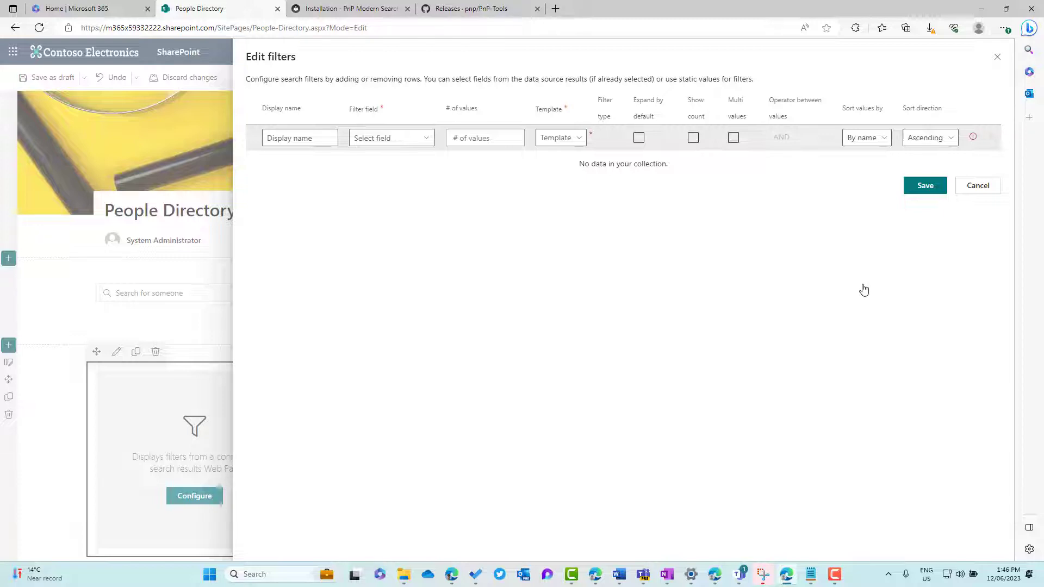
pyautogui.click(309, 140)
pyautogui.write('Department')
pyautogui.click(365, 138)
pyautogui.write('Departme')
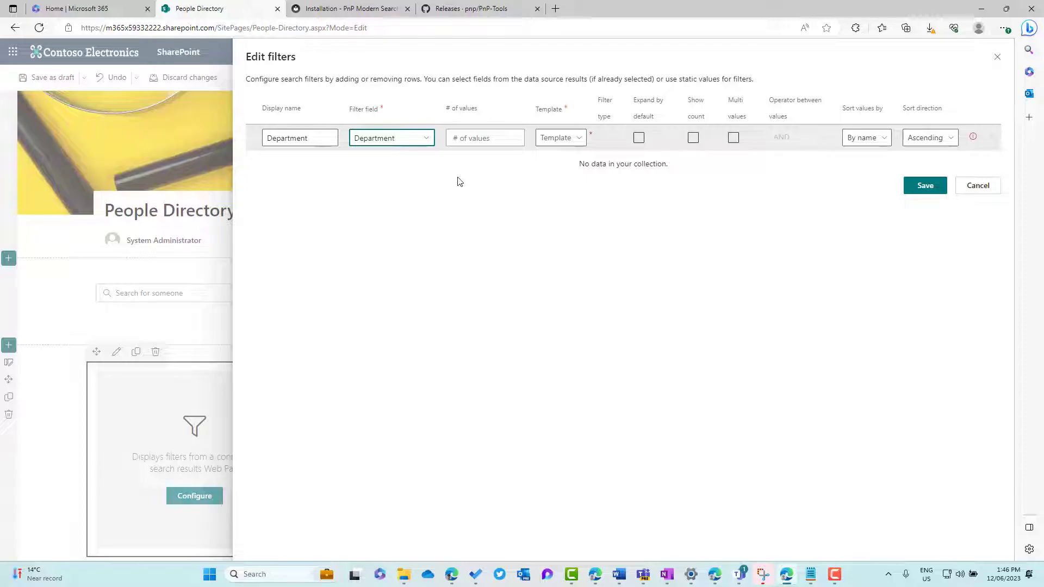
pyautogui.click(574, 139)
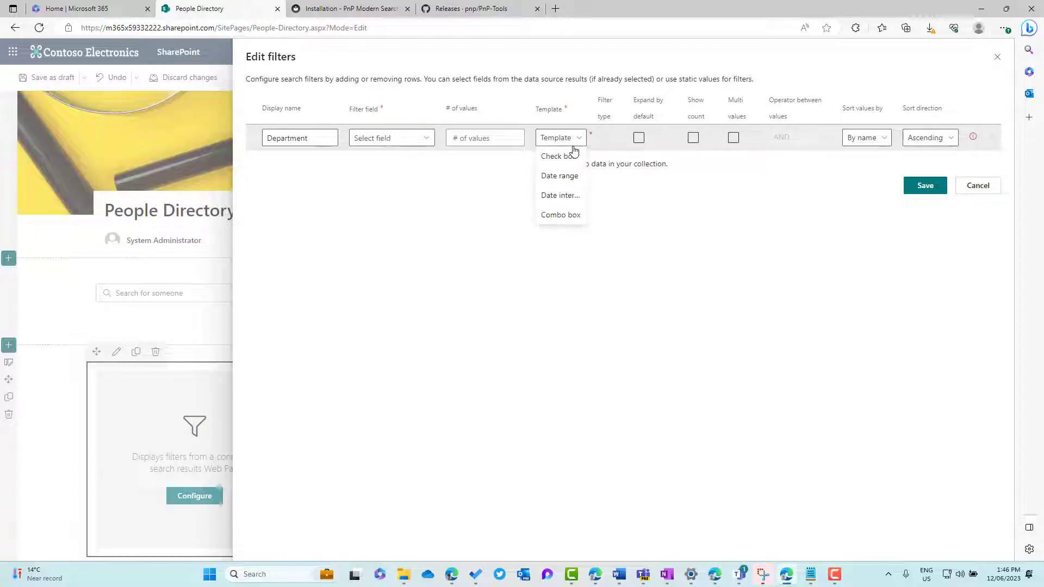
pyautogui.click(570, 156)
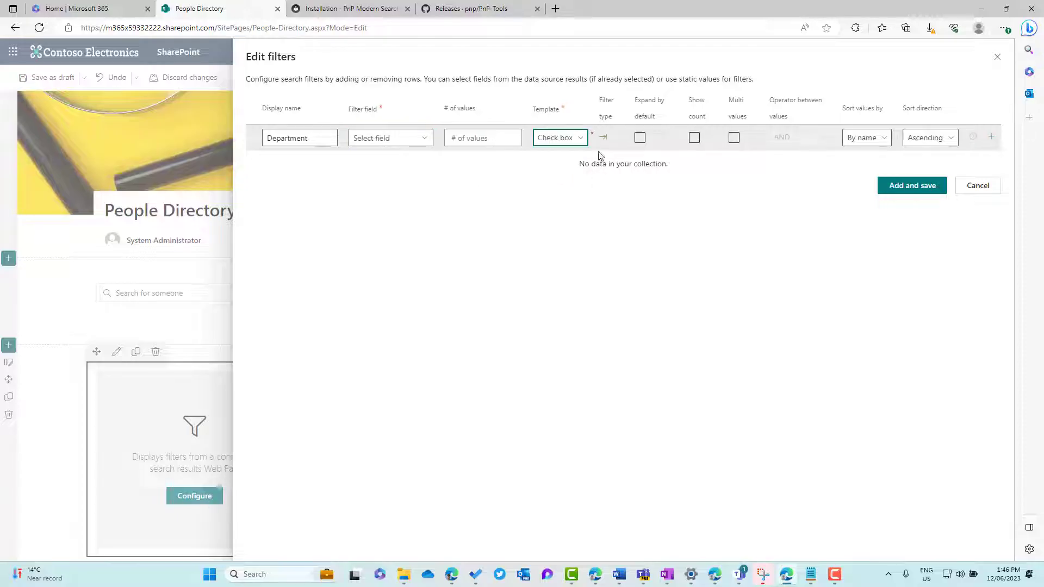
pyautogui.click(641, 140)
pyautogui.click(914, 189)
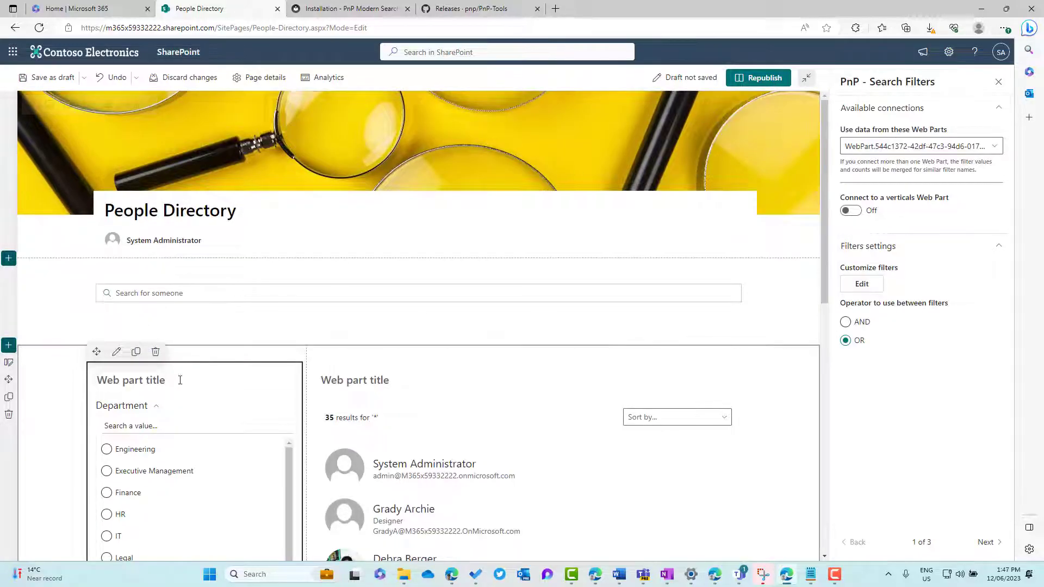
# Step: Republish the page with the Department filter and filter the people results by Marketing
pyautogui.scroll(-2, 150, 473)
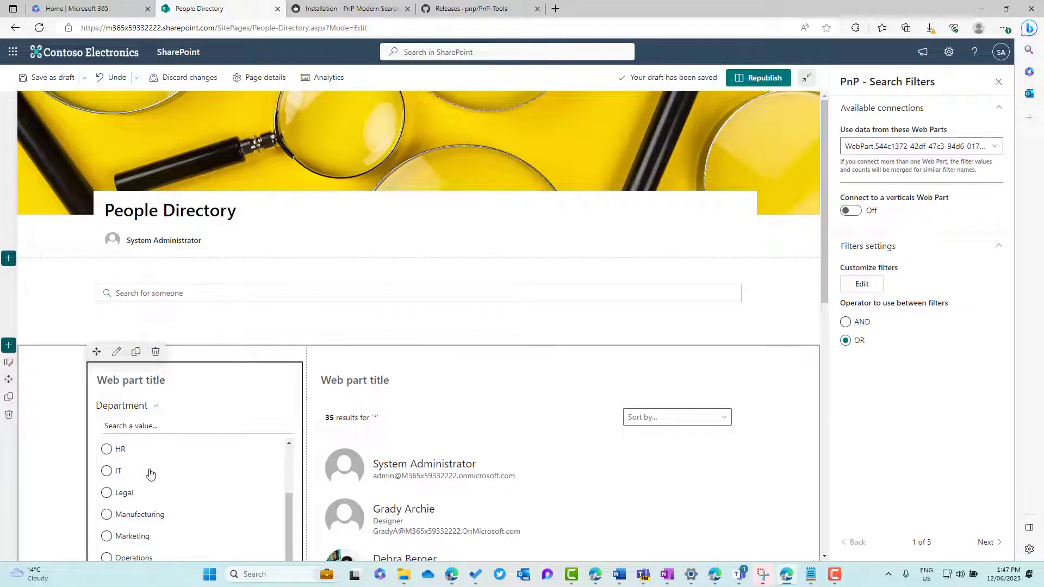
pyautogui.click(761, 78)
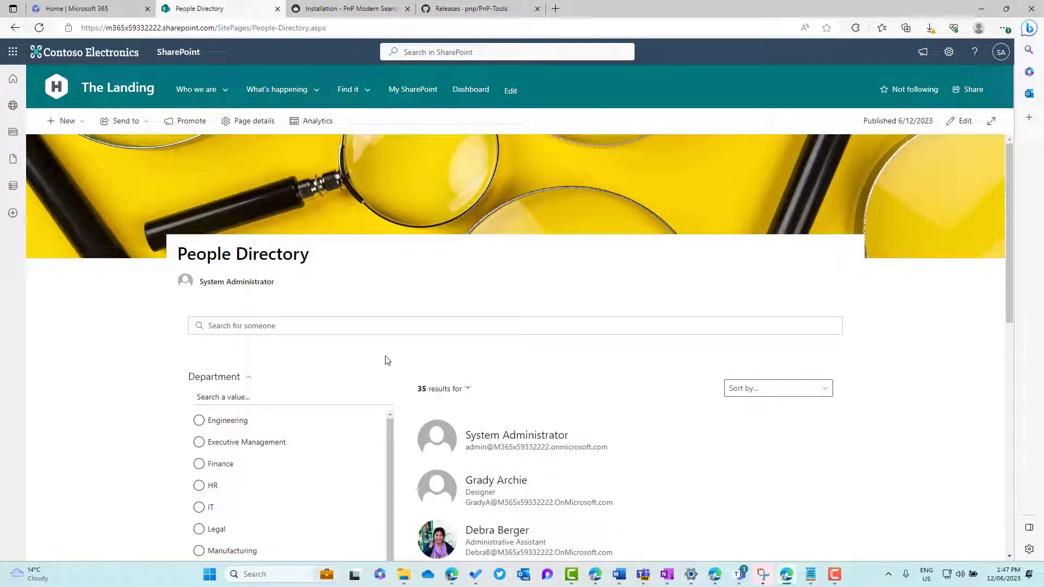
pyautogui.scroll(-2, 220, 497)
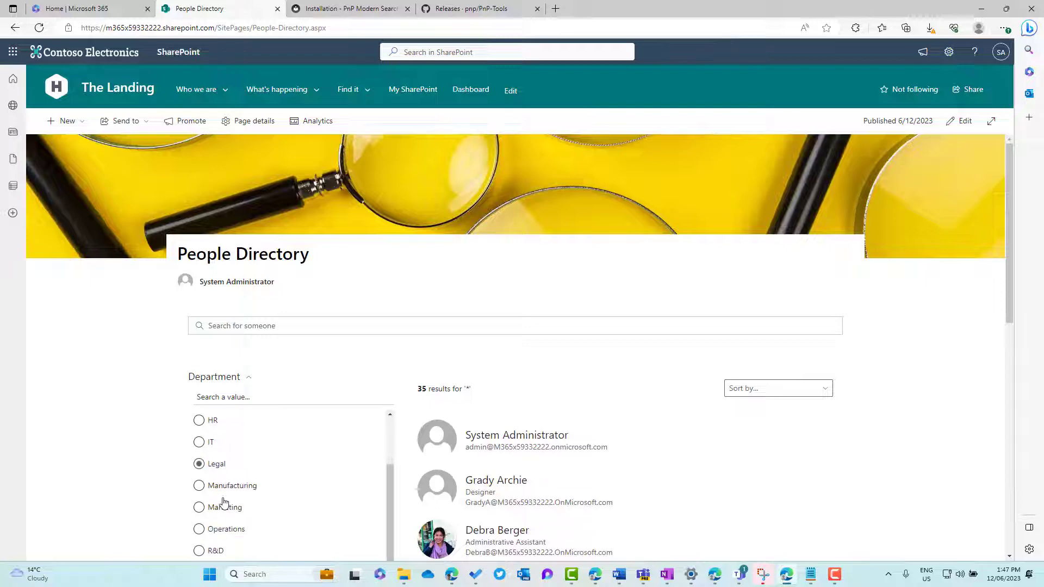
pyautogui.click(206, 512)
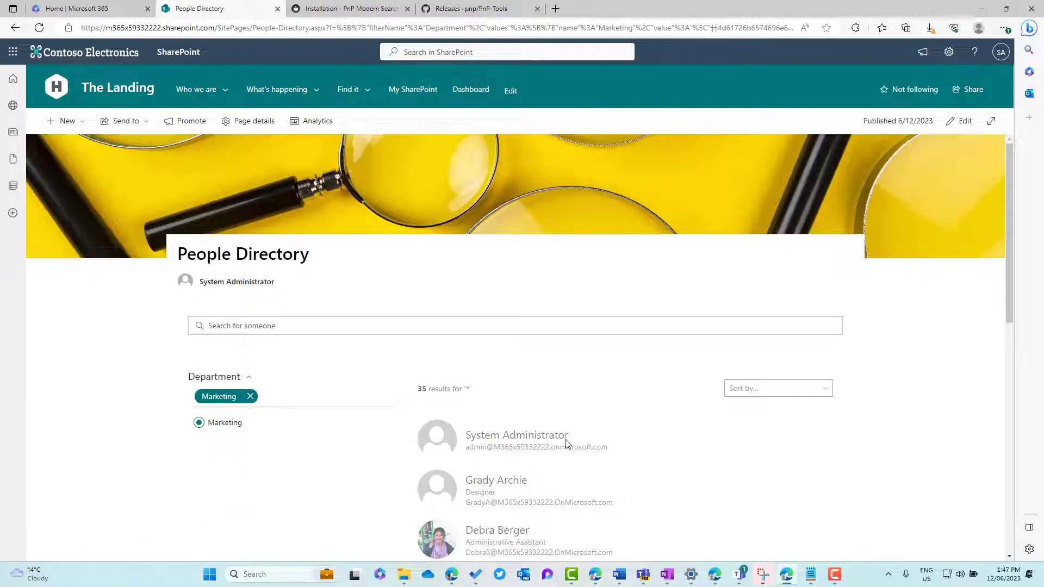
pyautogui.scroll(-3, 566, 444)
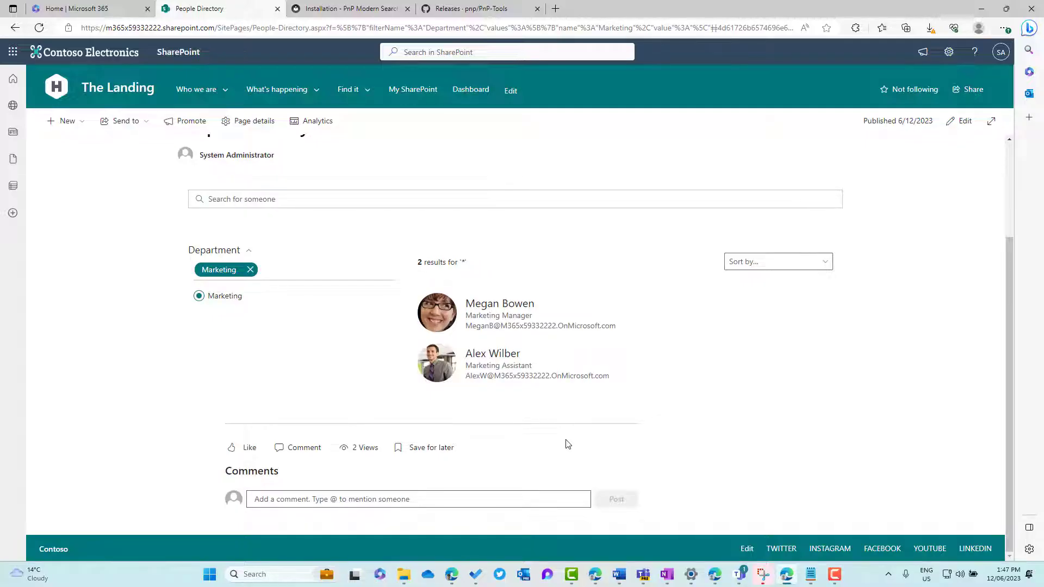
# Step: Search for an employee's first name within the results filtered by department
pyautogui.click(283, 197)
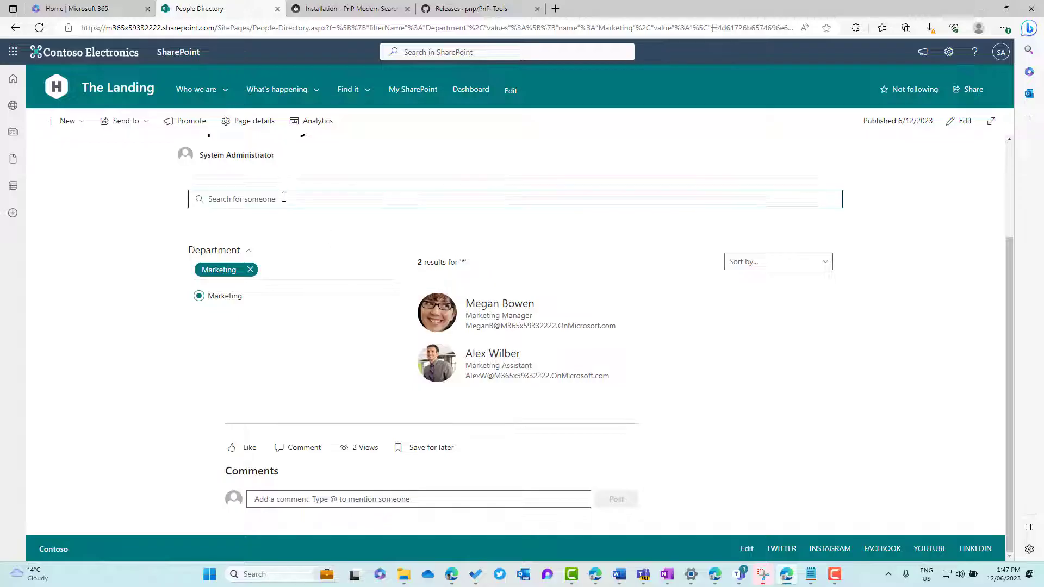
pyautogui.write('megan')
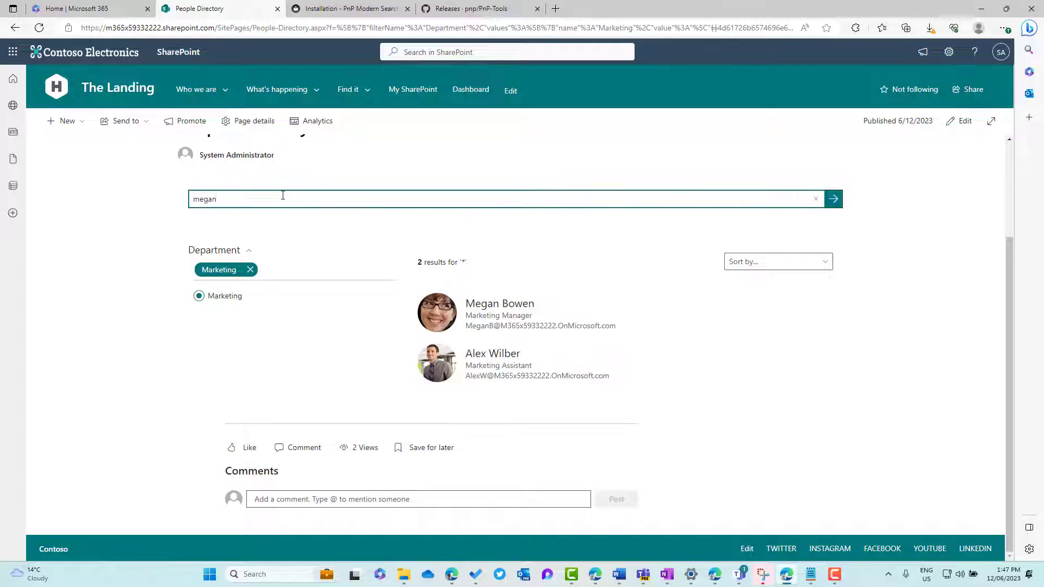
pyautogui.click(834, 201)
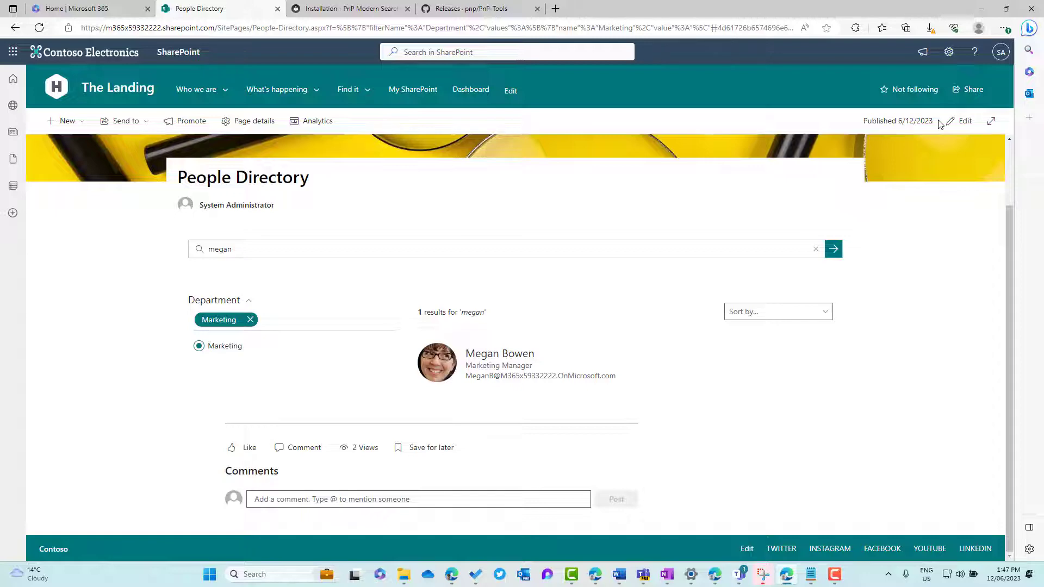
# Step: Reopen the page for editing, open the Search Results web part's settings, and review its query, sort and paging options
pyautogui.click(959, 121)
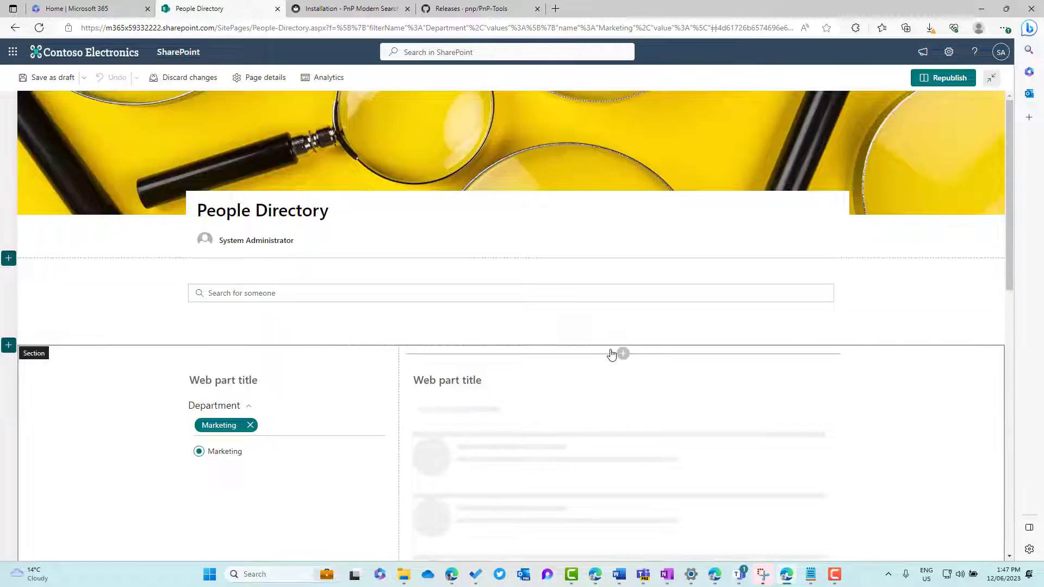
pyautogui.scroll(-3, 611, 355)
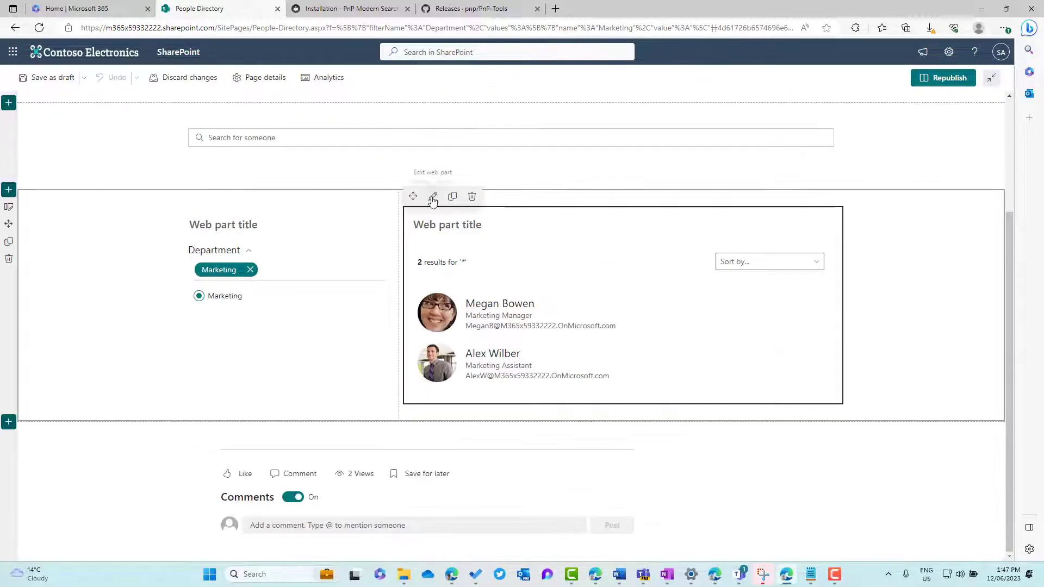
pyautogui.click(433, 198)
pyautogui.scroll(-2, 956, 291)
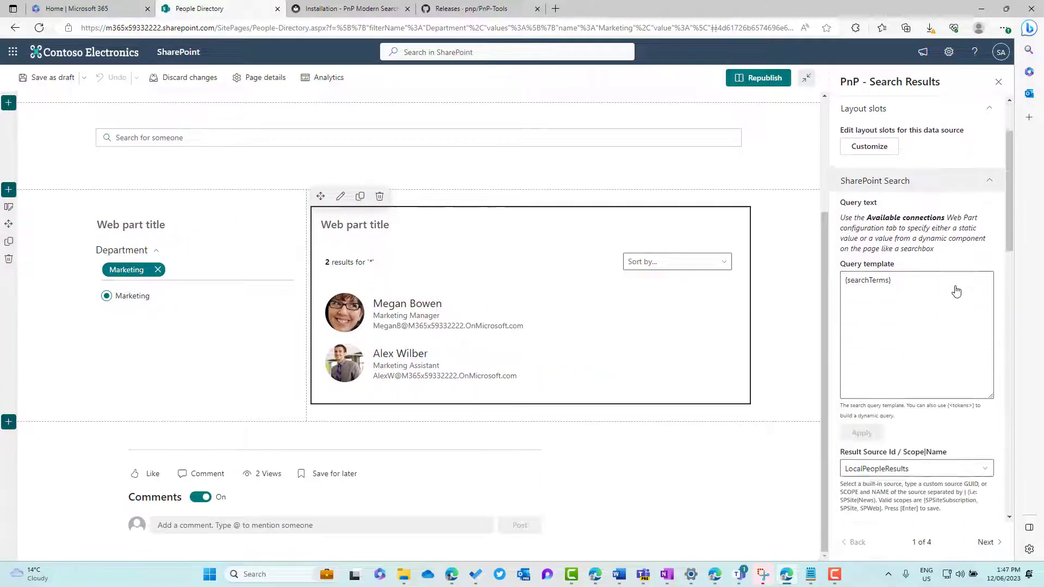
pyautogui.scroll(-6, 956, 292)
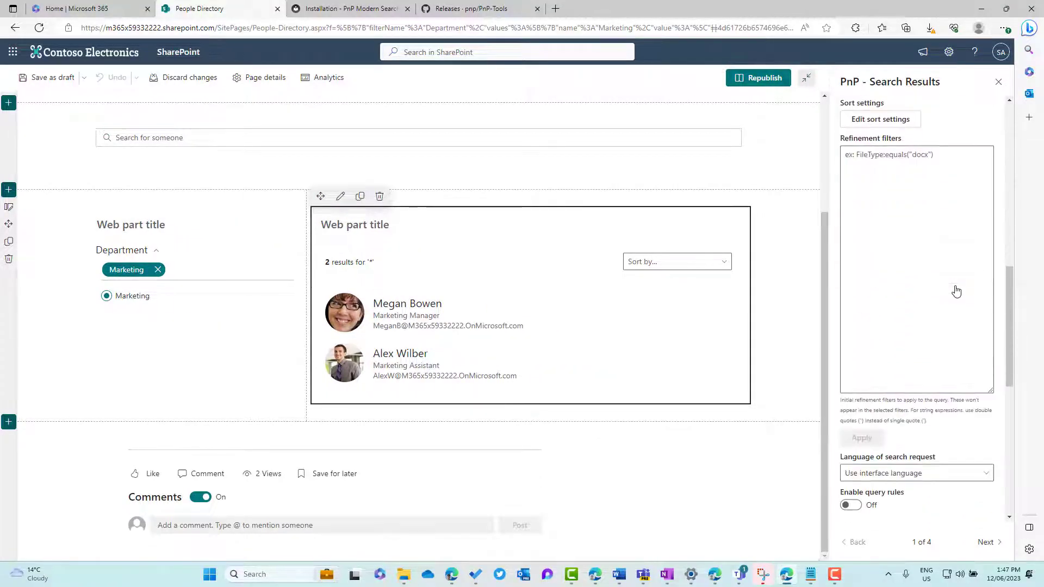
pyautogui.scroll(-5, 956, 291)
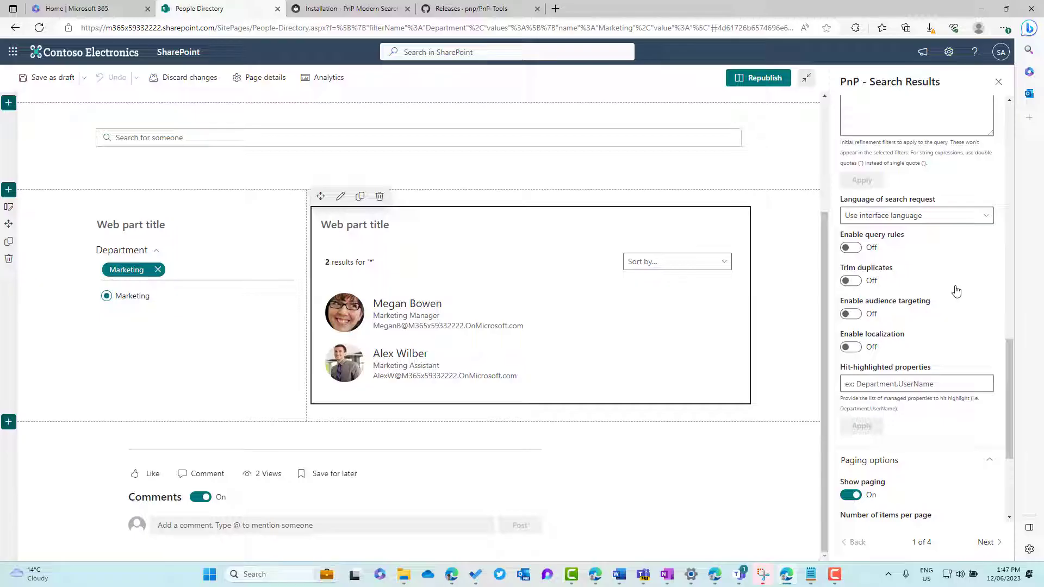
pyautogui.scroll(-2, 956, 291)
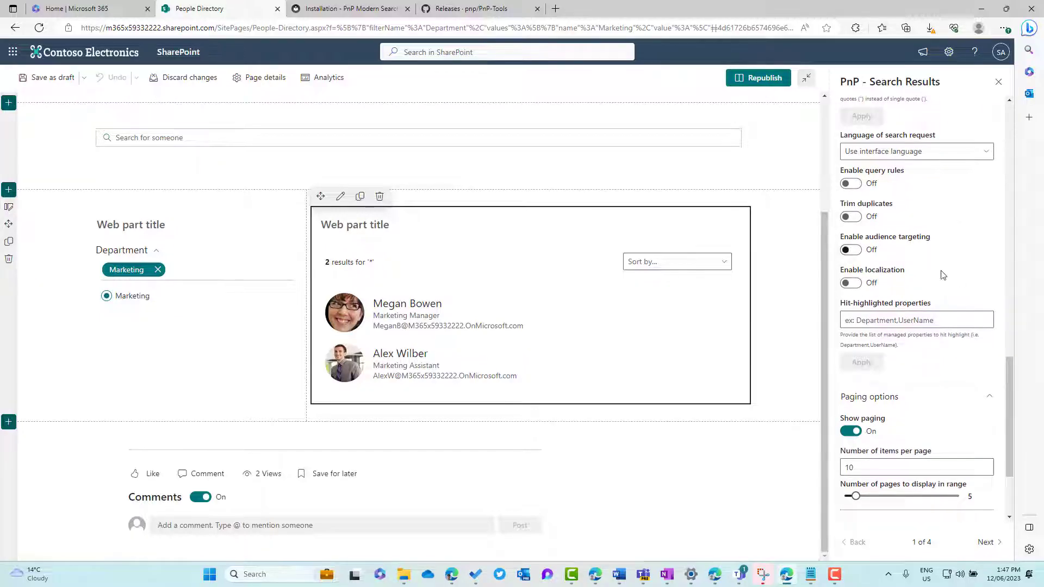
pyautogui.scroll(-1, 961, 276)
pyautogui.scroll(-2, 960, 278)
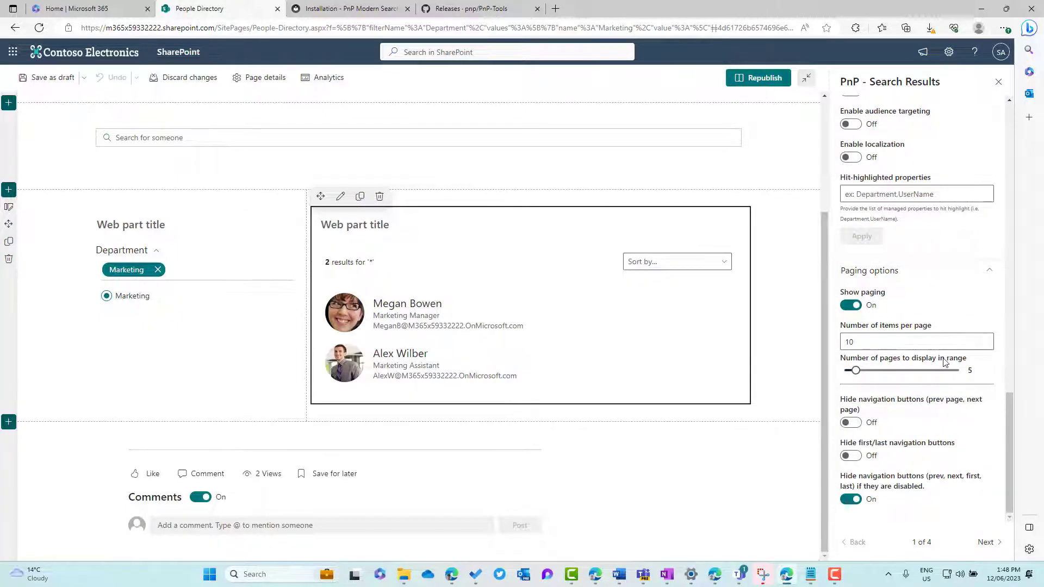
# Step: In the Search Results web part's People layout options, try out the component sizes and set the size to Regular
pyautogui.click(985, 542)
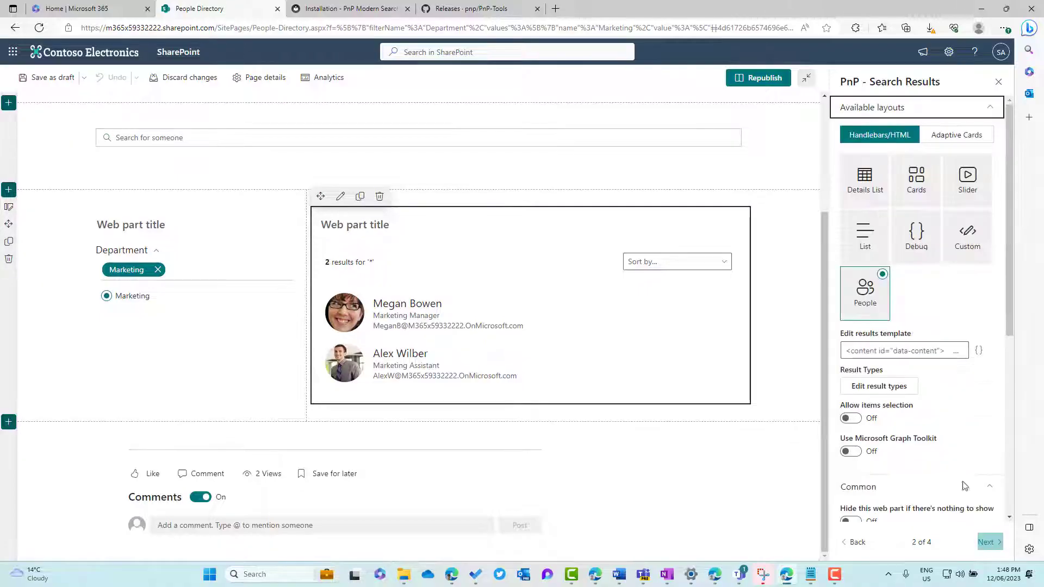
pyautogui.scroll(-2, 928, 416)
pyautogui.scroll(-1, 928, 415)
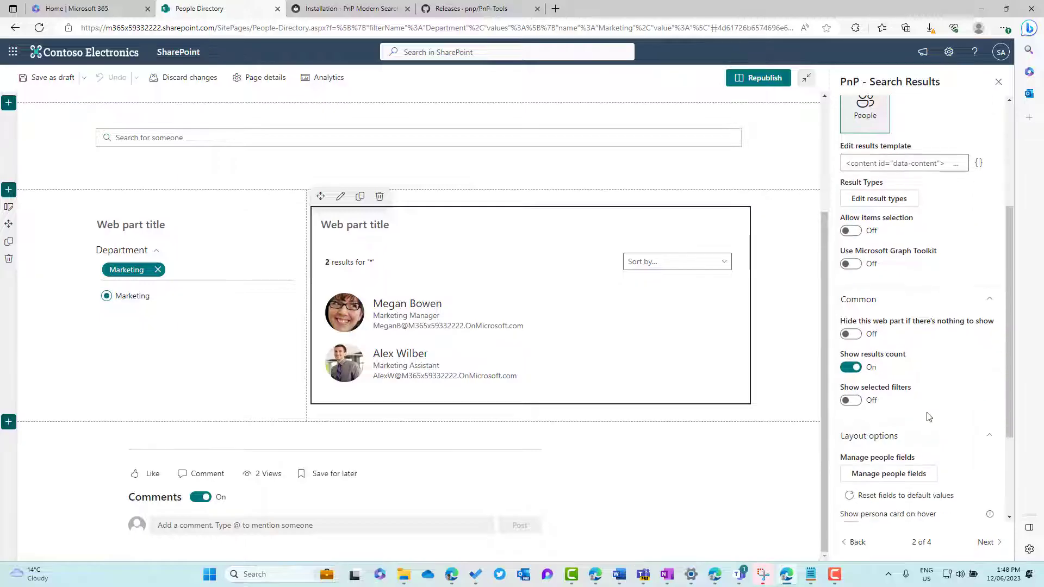
pyautogui.scroll(-2, 919, 231)
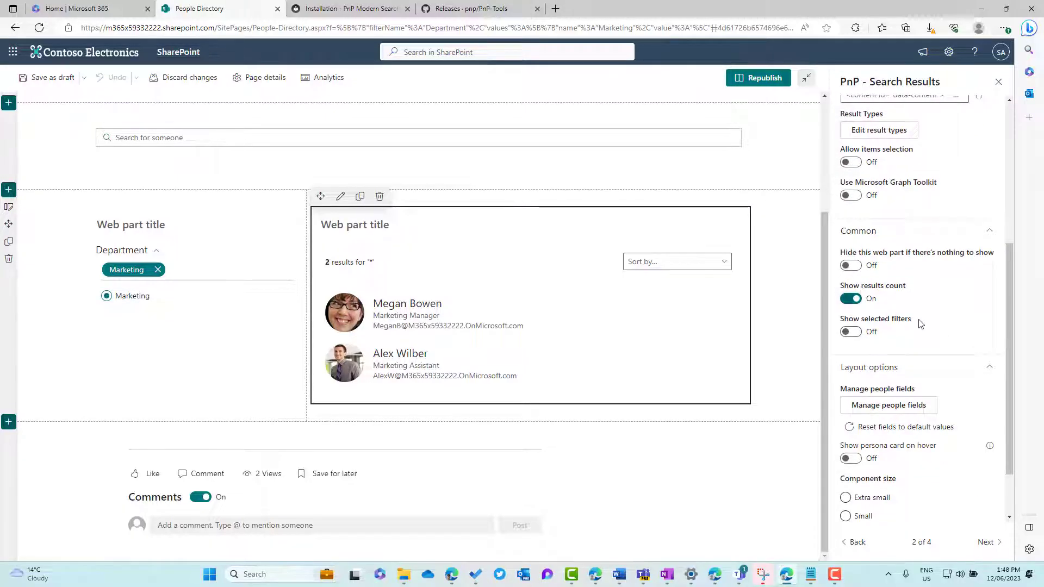
pyautogui.scroll(-2, 922, 324)
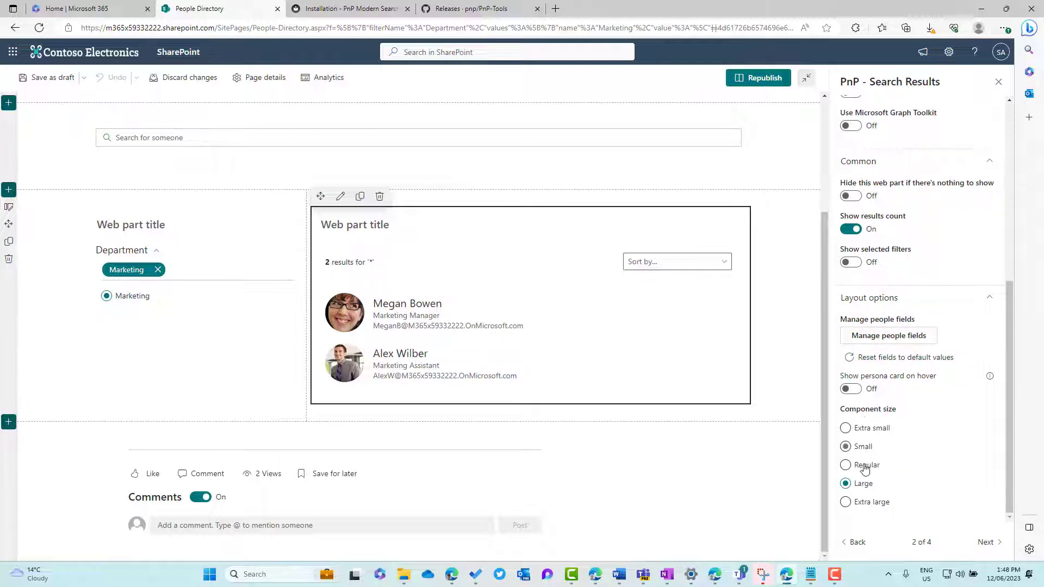
pyautogui.click(863, 447)
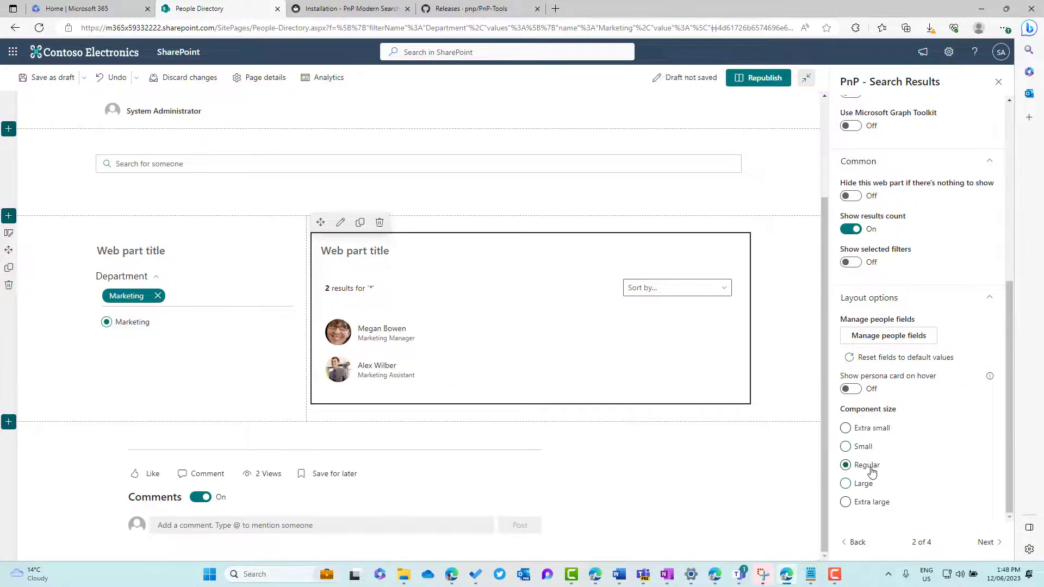
pyautogui.click(873, 429)
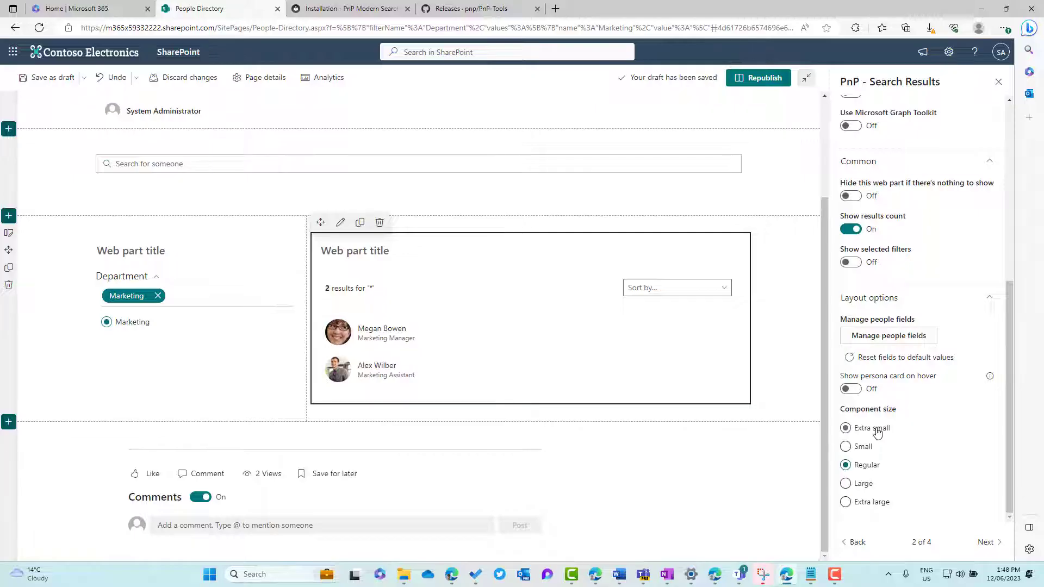
pyautogui.click(863, 484)
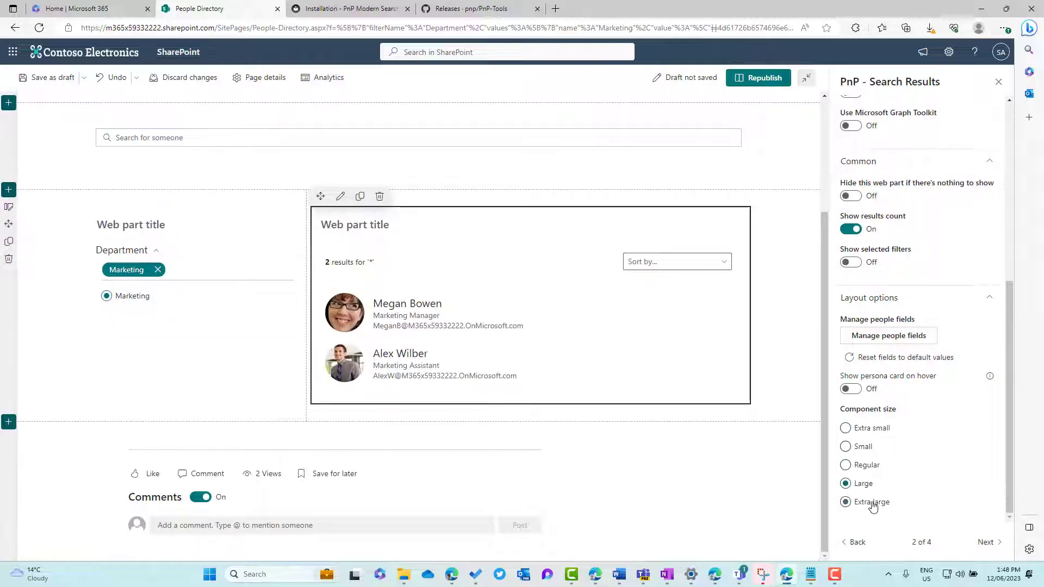
pyautogui.click(872, 430)
pyautogui.click(864, 450)
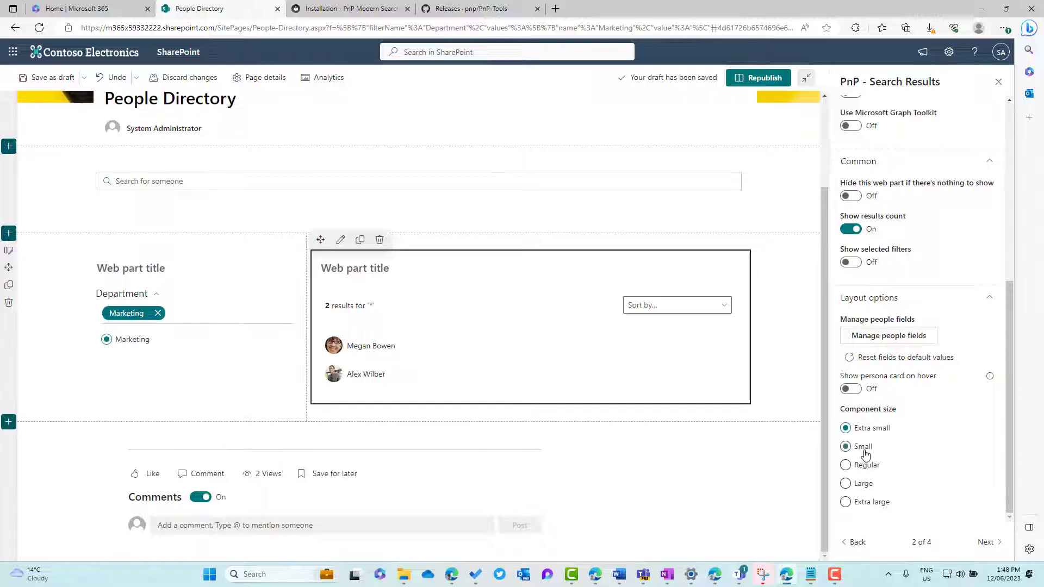
pyautogui.click(866, 465)
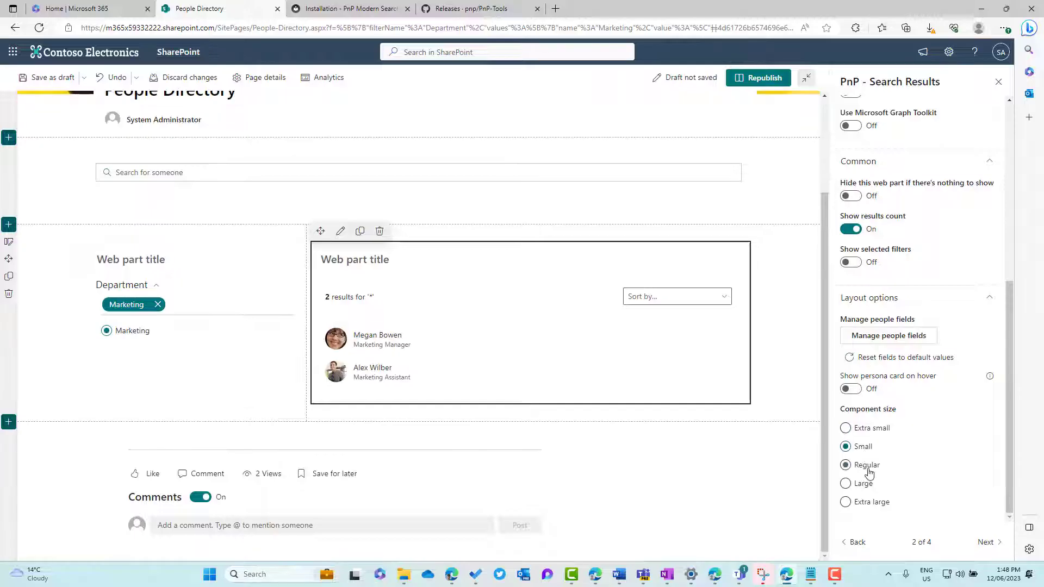
# Step: Turn on the persona card on hover, check the API permissions it requires, and republish the page
pyautogui.click(852, 389)
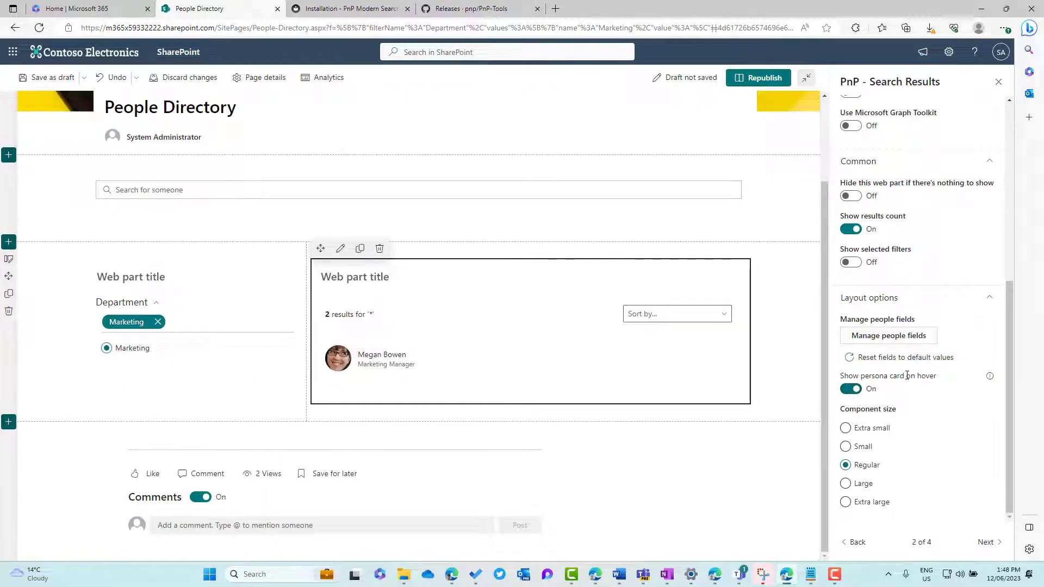
pyautogui.moveTo(352, 336)
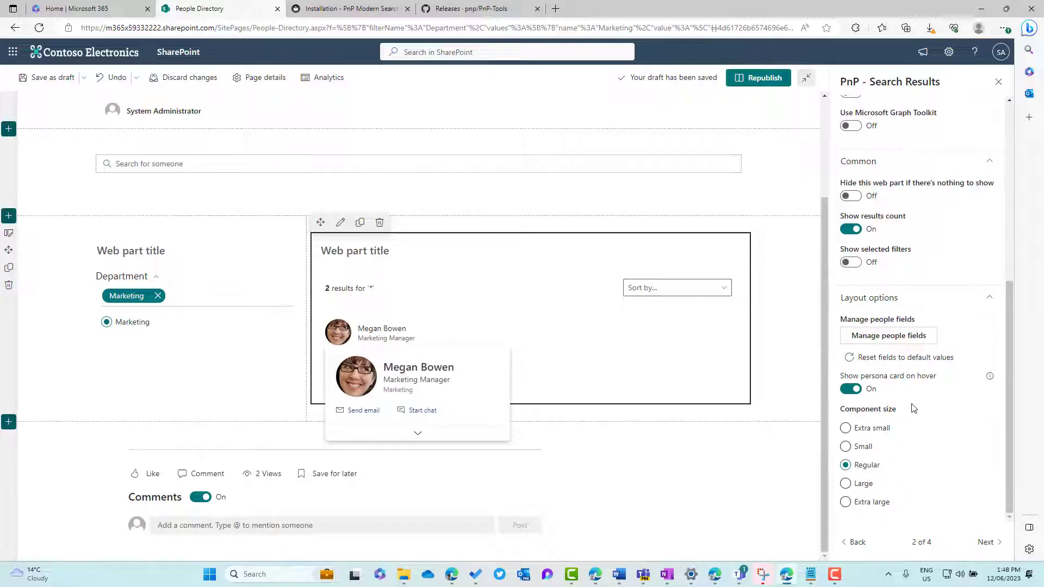
pyautogui.moveTo(990, 380)
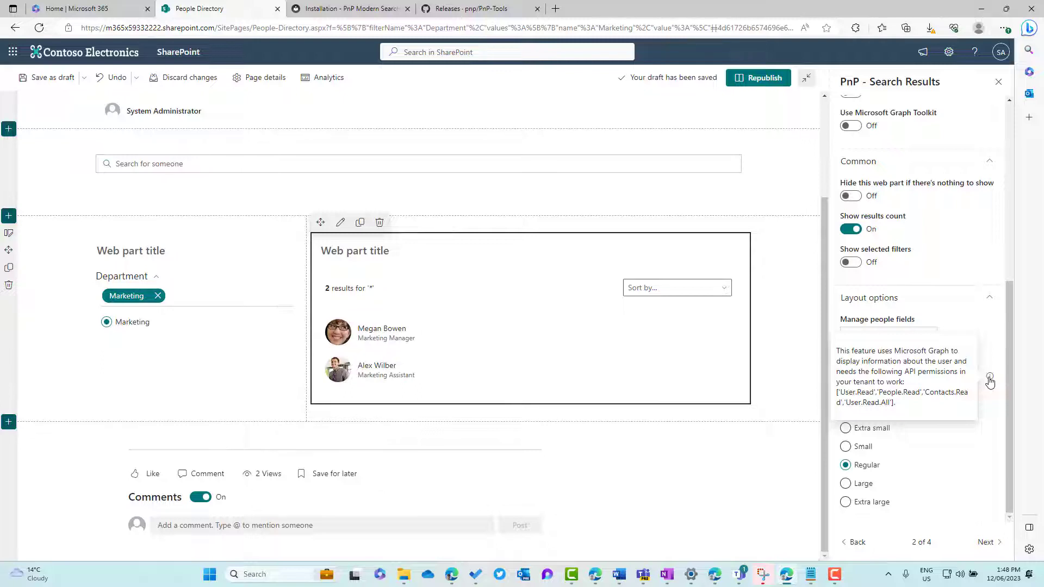
pyautogui.moveTo(991, 378)
pyautogui.click(763, 78)
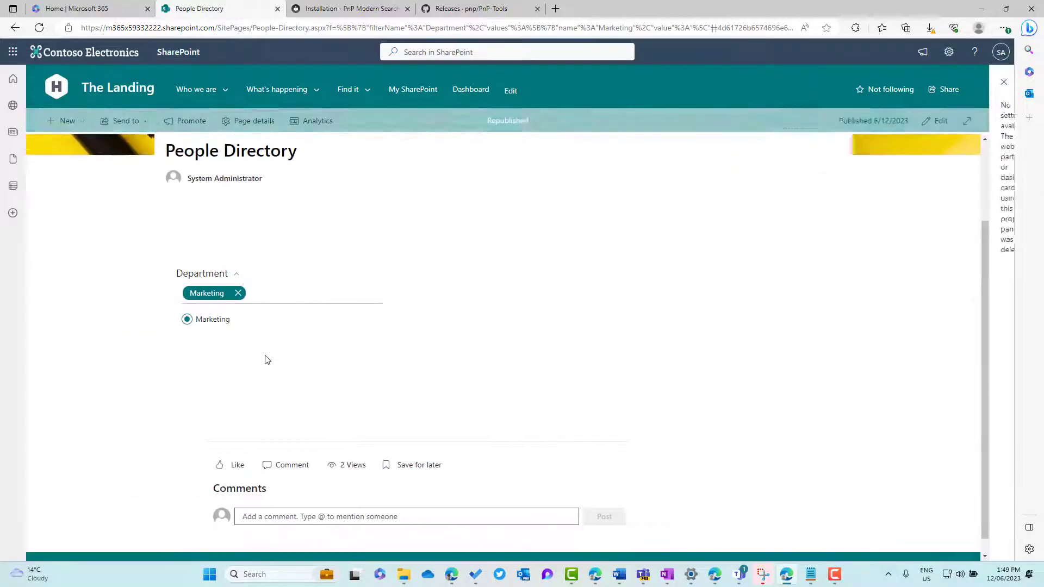
# Step: Clear the Marketing filter and examine the Marketing Manager's expanded persona card in the people results
pyautogui.click(250, 293)
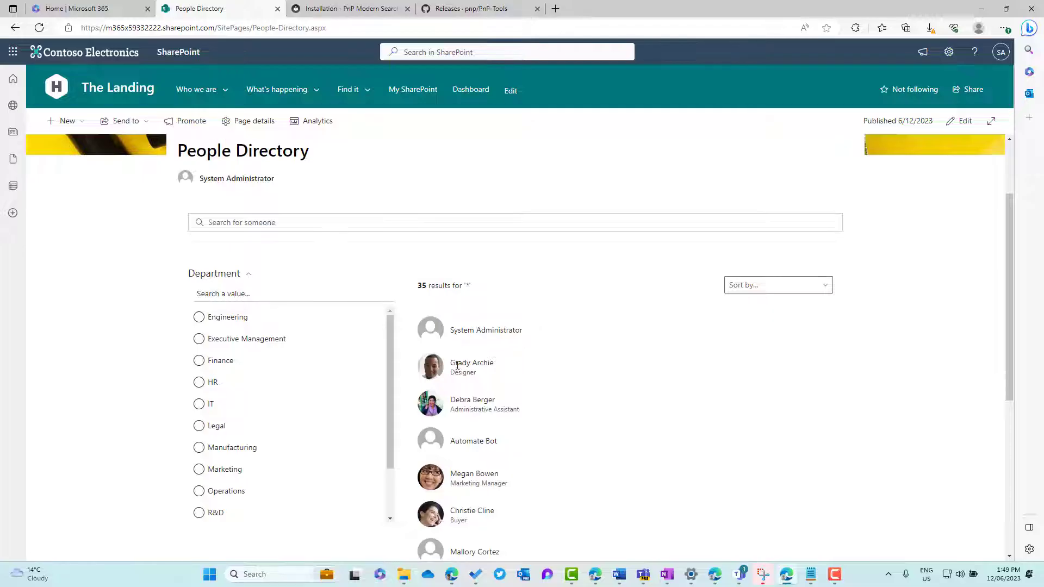
pyautogui.moveTo(451, 374)
pyautogui.scroll(-3, 448, 373)
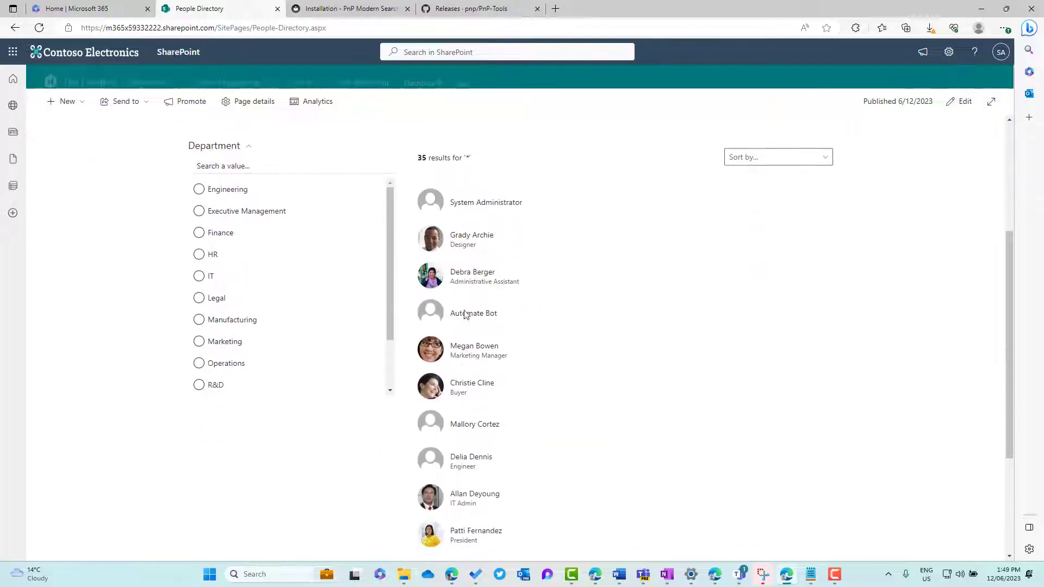
pyautogui.moveTo(440, 354)
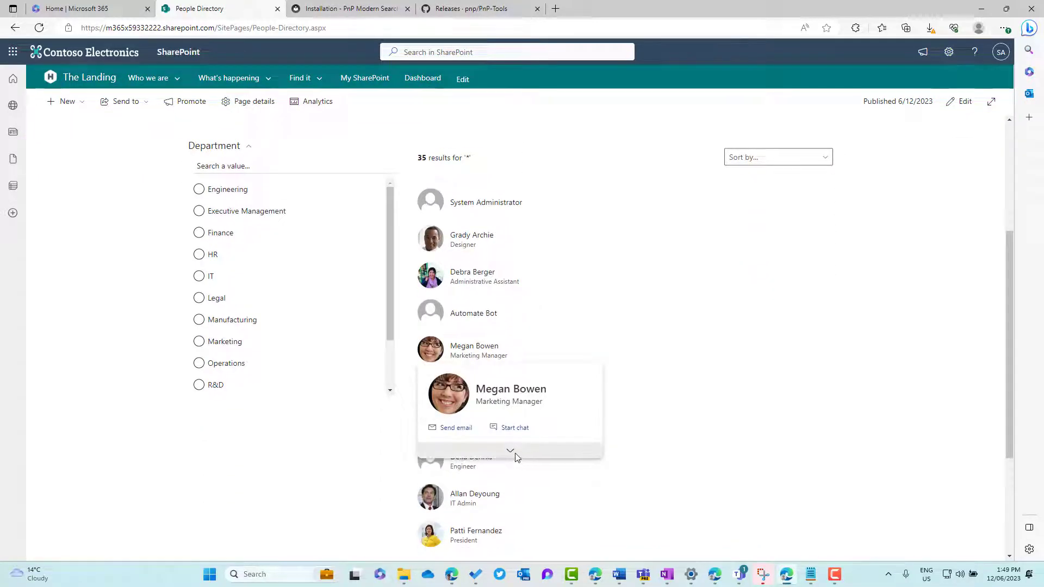
pyautogui.click(512, 450)
pyautogui.scroll(-1, 515, 407)
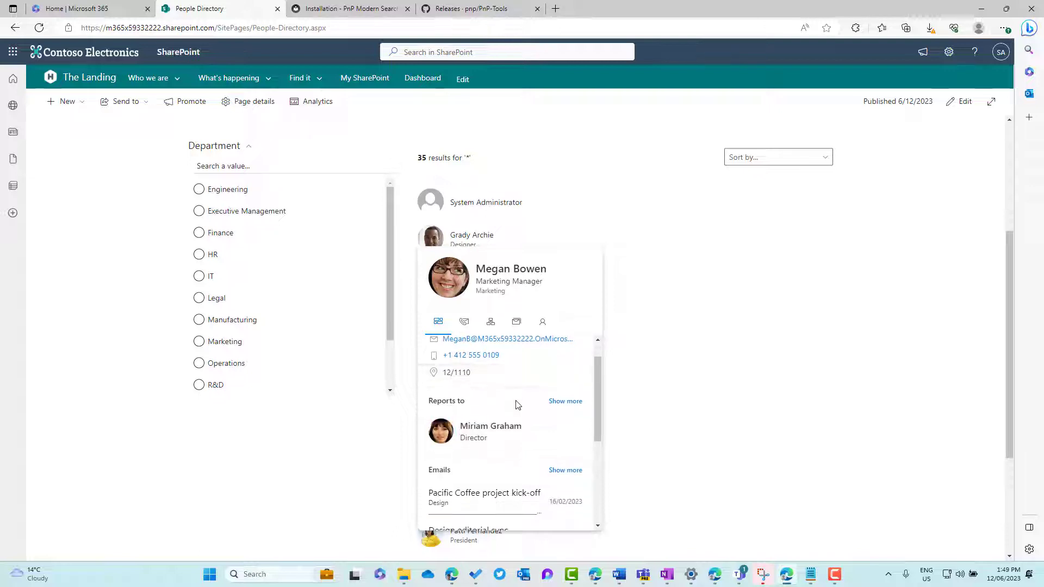
pyautogui.scroll(1, 517, 405)
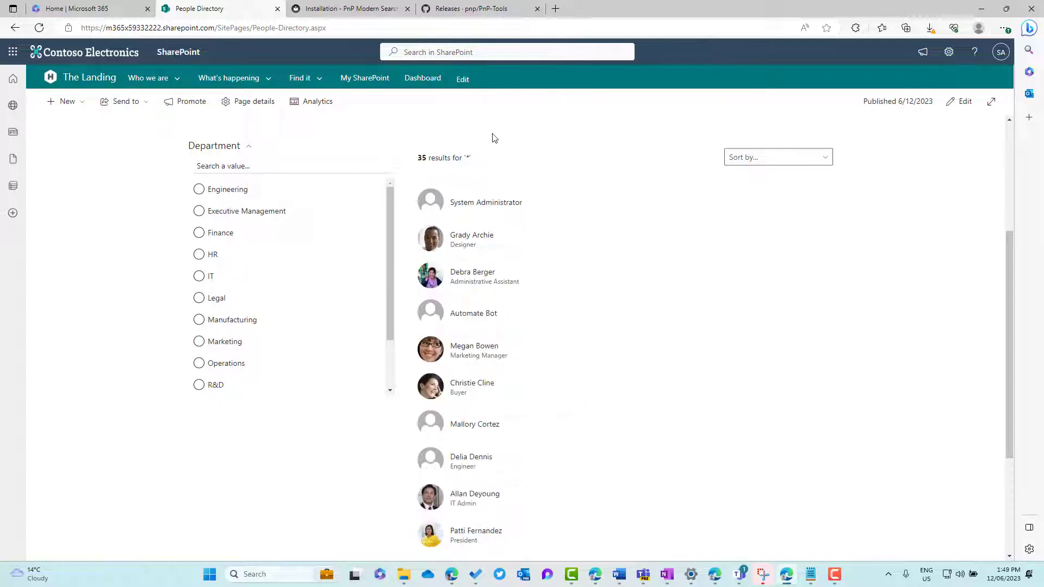
# Step: Search the directory for an employee's first name, preview the matching persona card, and clear the search
pyautogui.scroll(4, 245, 214)
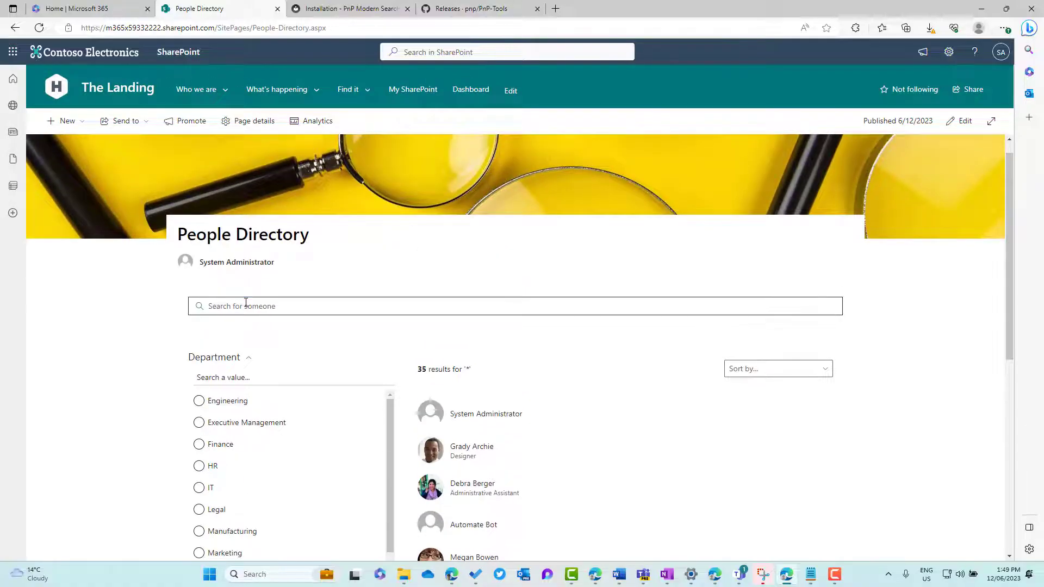
pyautogui.click(246, 302)
pyautogui.write('grady')
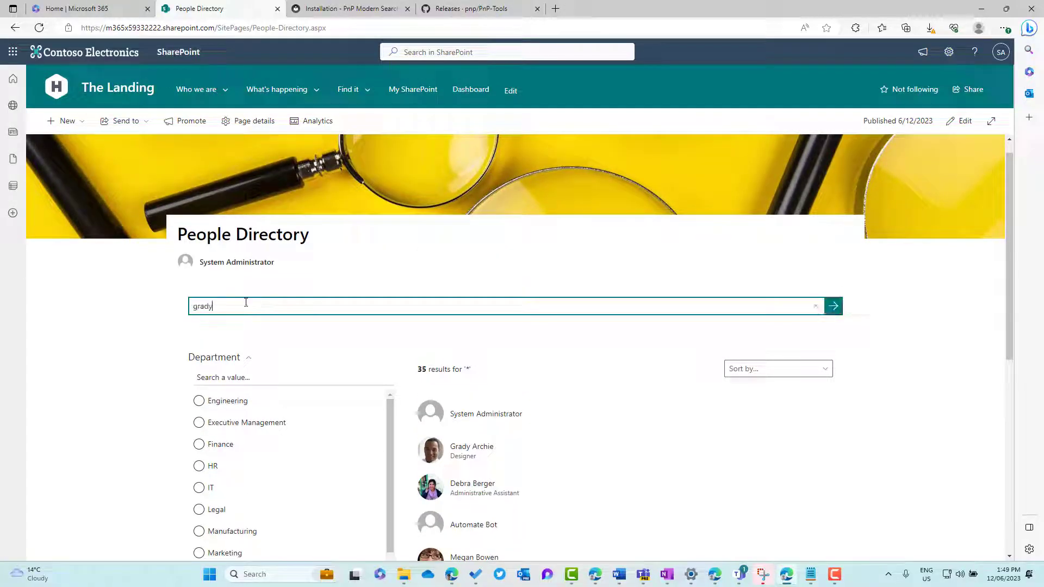
pyautogui.press('Return')
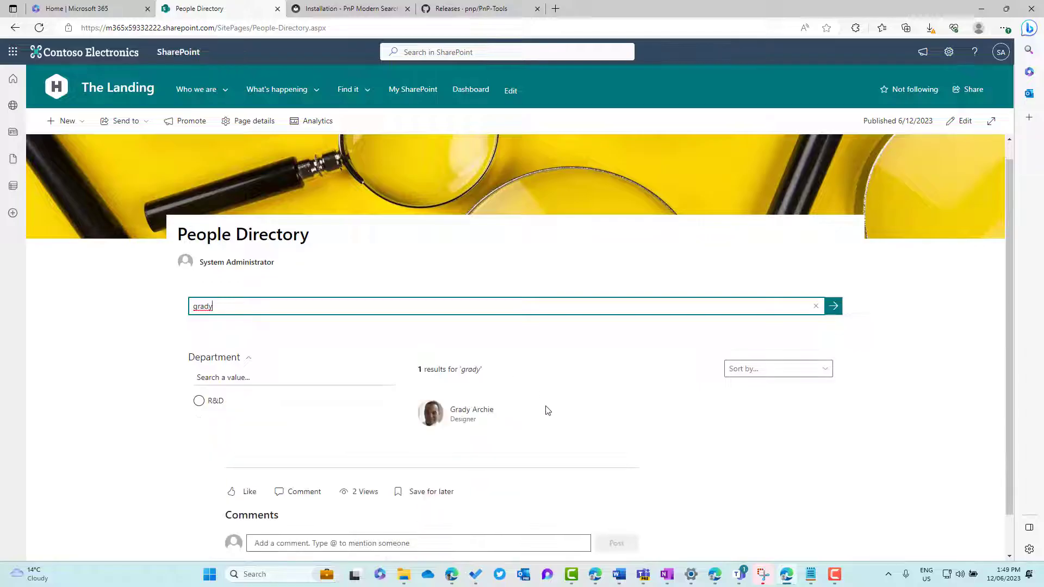
pyautogui.moveTo(471, 415)
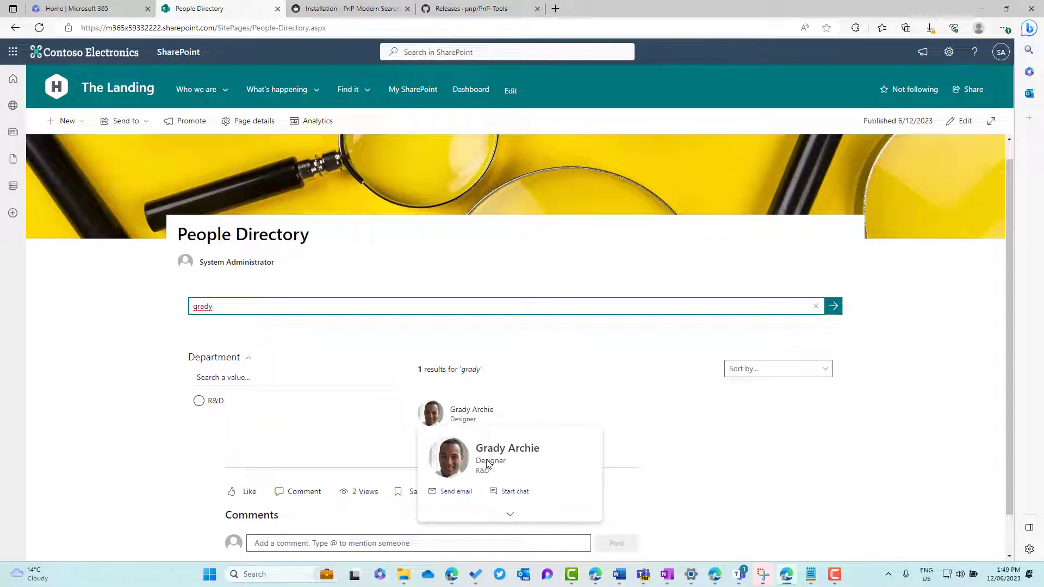
pyautogui.click(814, 307)
# Step: Filter the people results by the Engineering department and preview an engineer's persona card
pyautogui.scroll(-2, 233, 389)
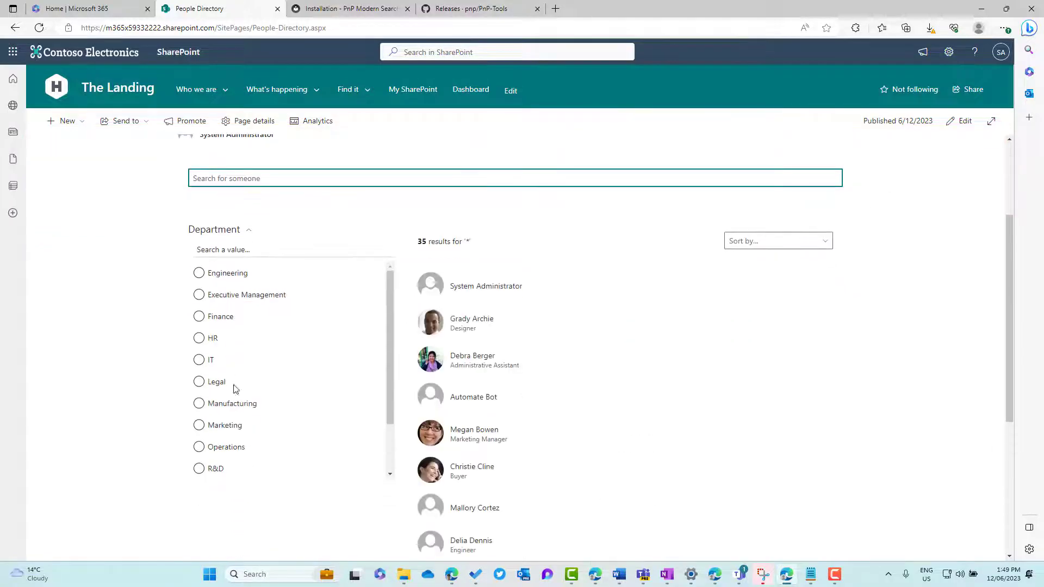
pyautogui.click(218, 274)
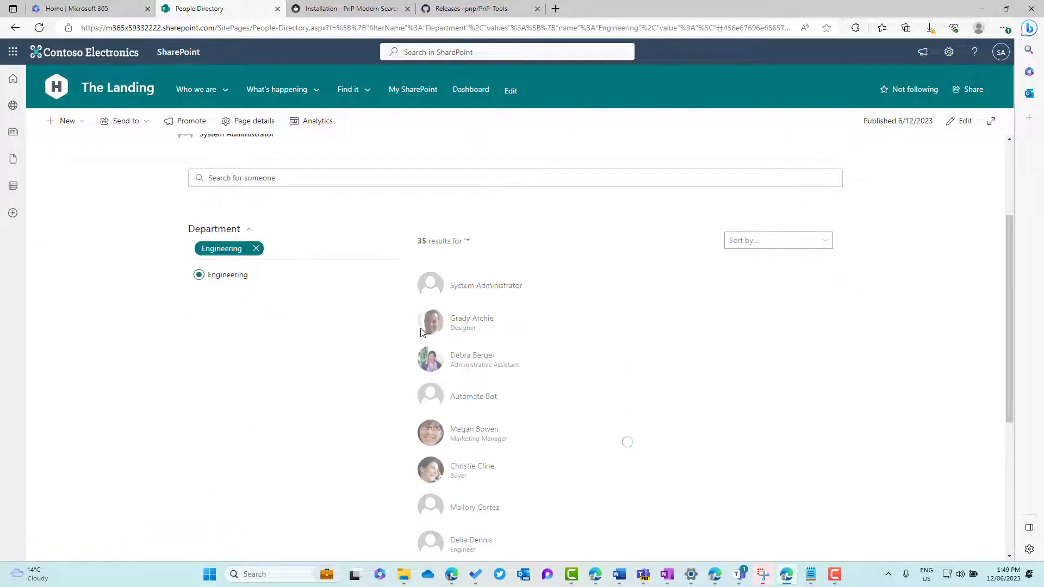
pyautogui.moveTo(421, 332)
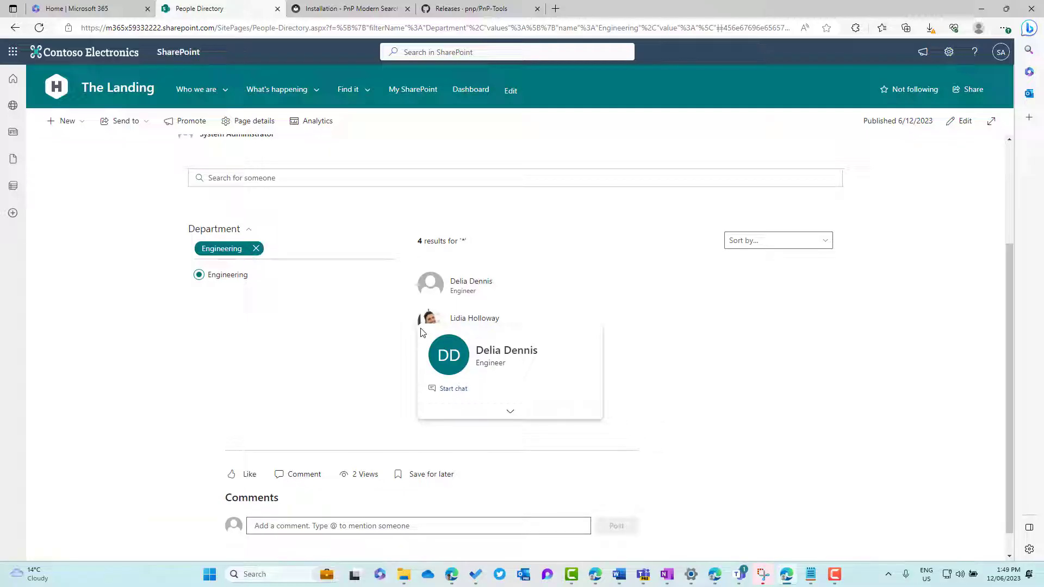
# Step: Create a new site page from the Blank template
pyautogui.click(68, 120)
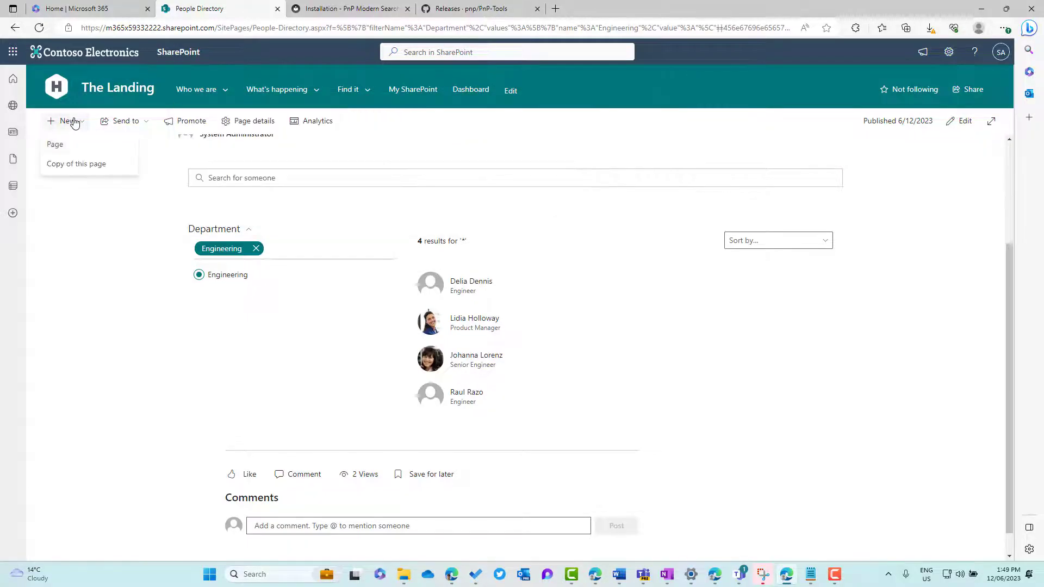
pyautogui.click(76, 151)
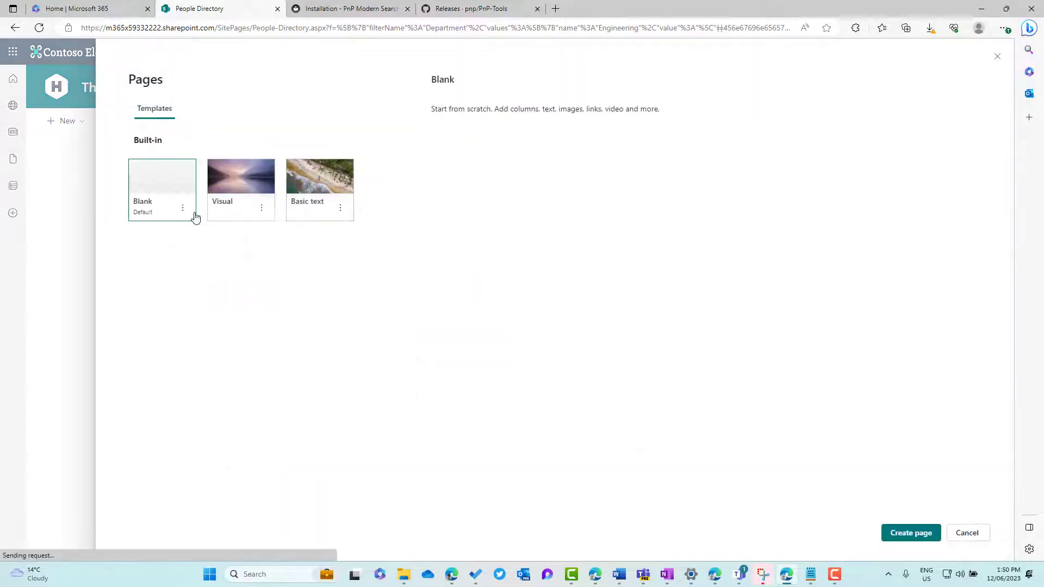
pyautogui.click(925, 536)
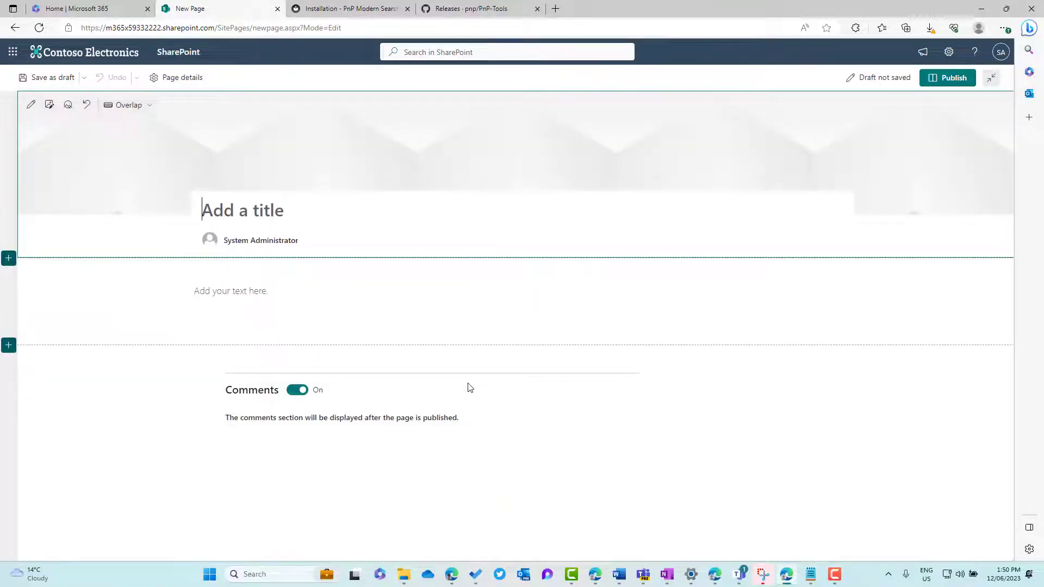
# Step: Add a vertical section to the page and set hero-02 as the banner image with its focal point near the upper edge
pyautogui.click(9, 257)
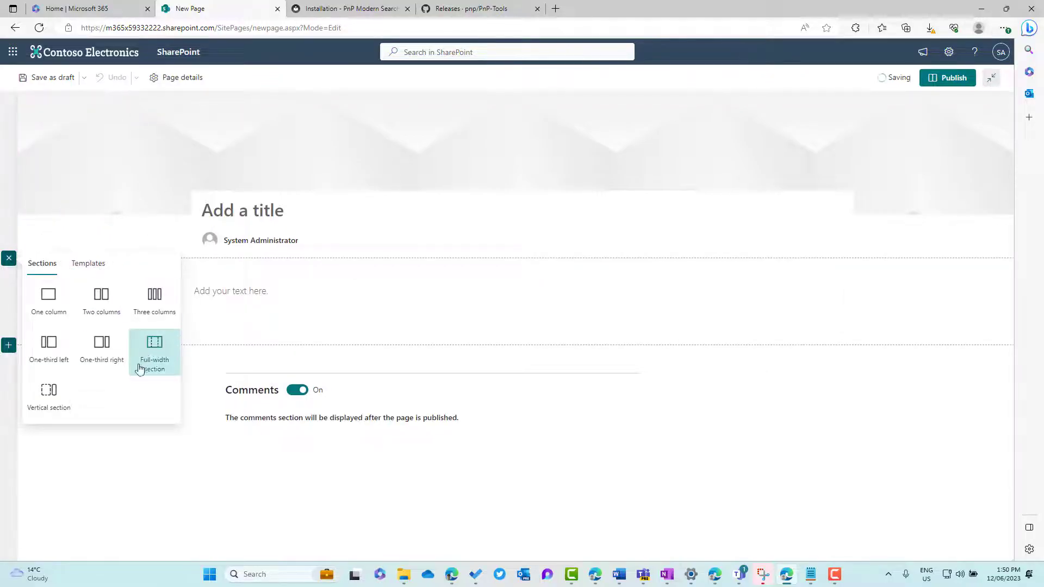
pyautogui.click(48, 396)
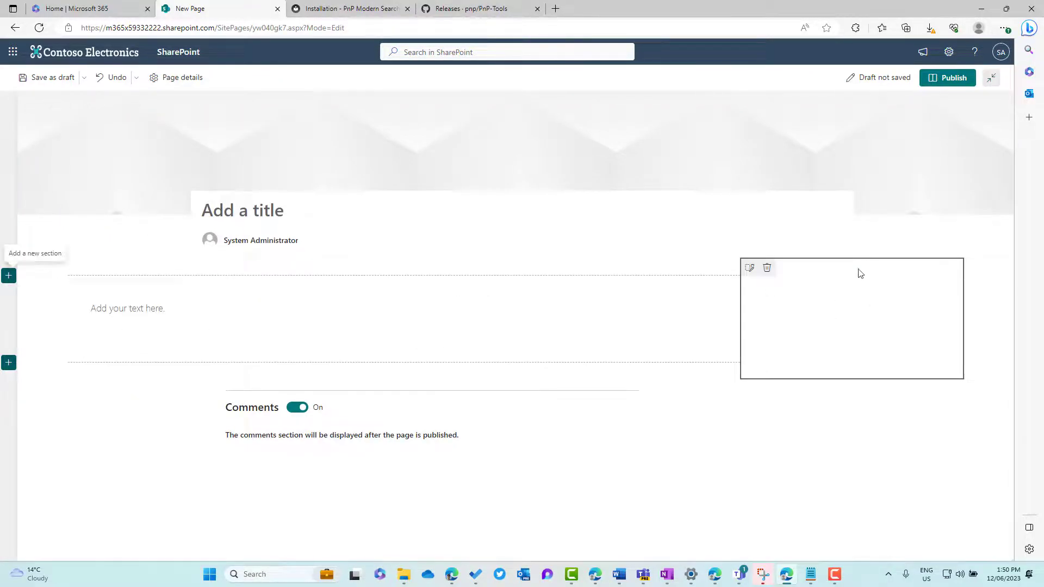
pyautogui.click(266, 161)
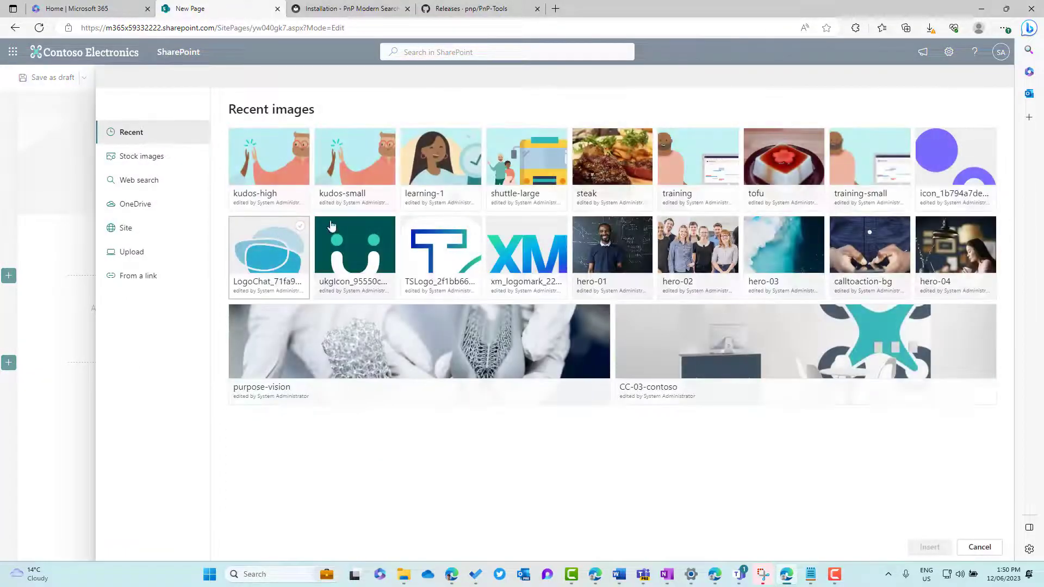
pyautogui.click(697, 247)
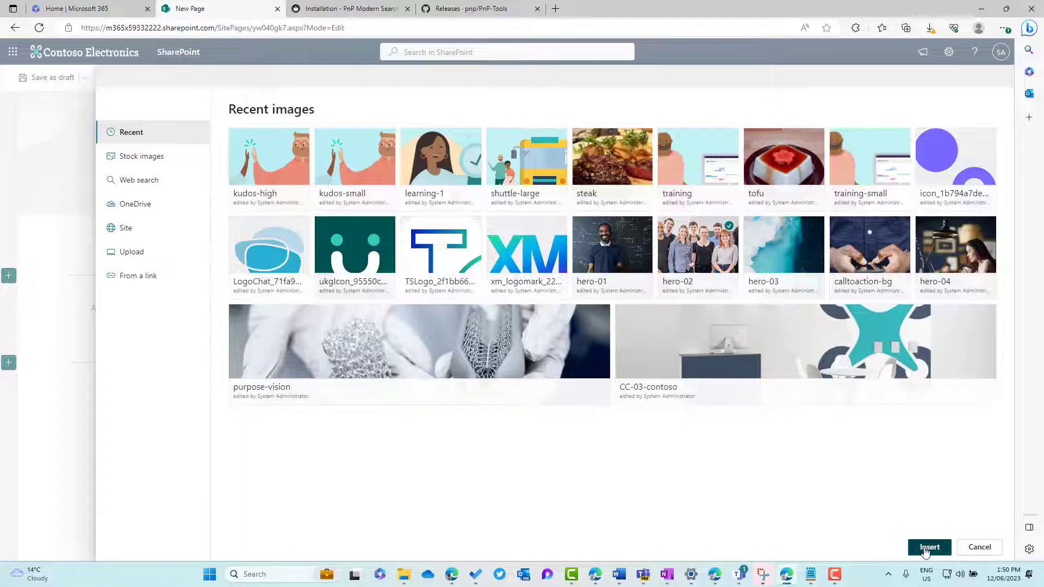
pyautogui.click(928, 548)
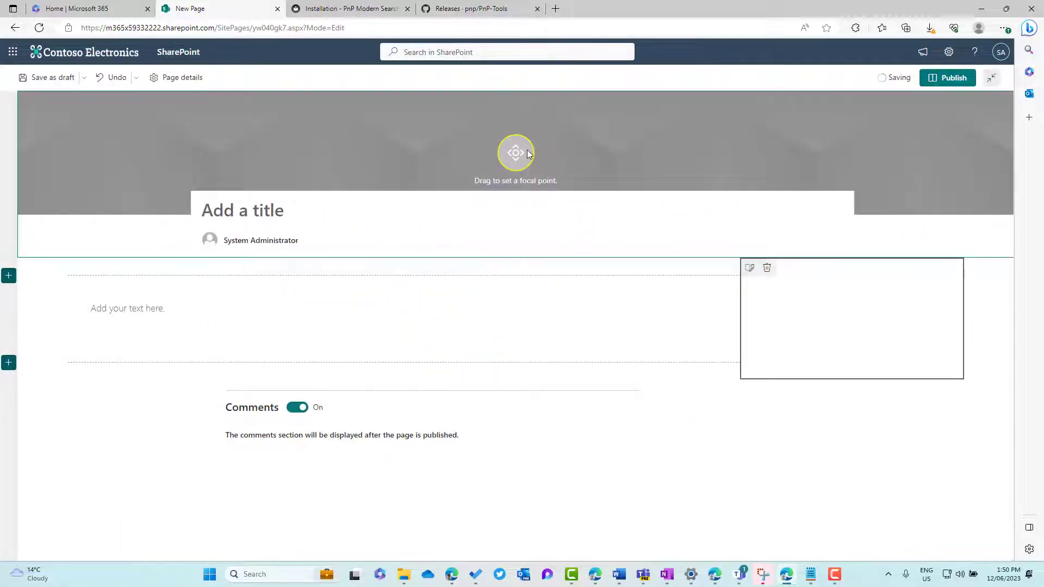
pyautogui.moveTo(506, 153); pyautogui.dragTo(514, 99)
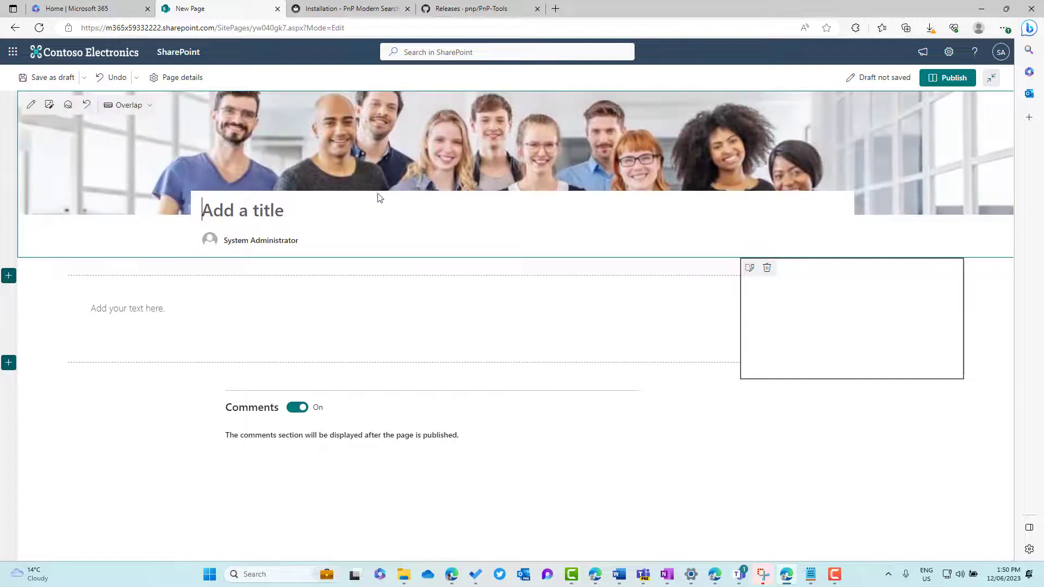
# Step: Title the page "Marketing Department"
pyautogui.click(286, 213)
pyautogui.write('Marketing')
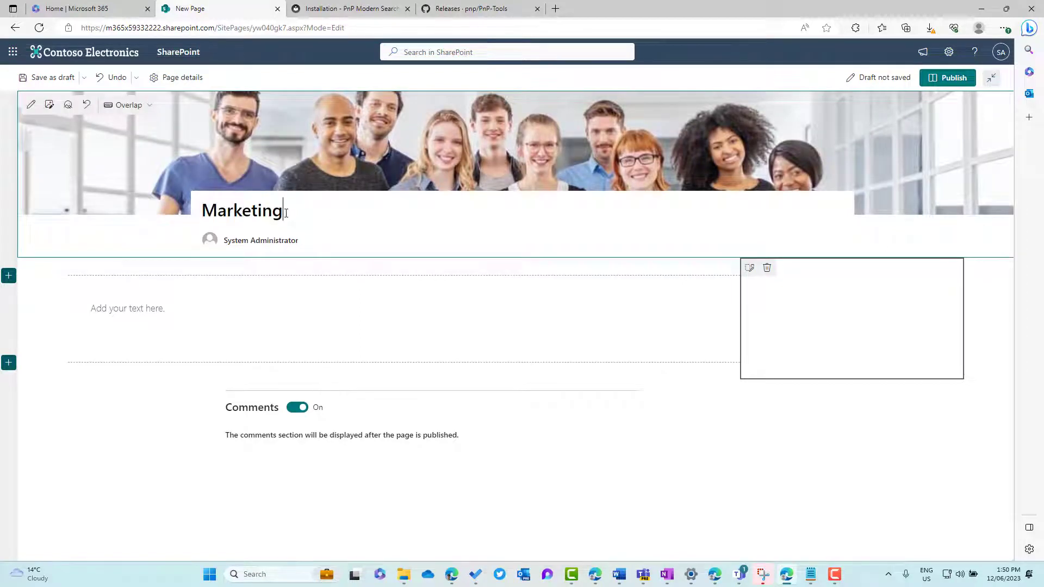
pyautogui.write(' Department')
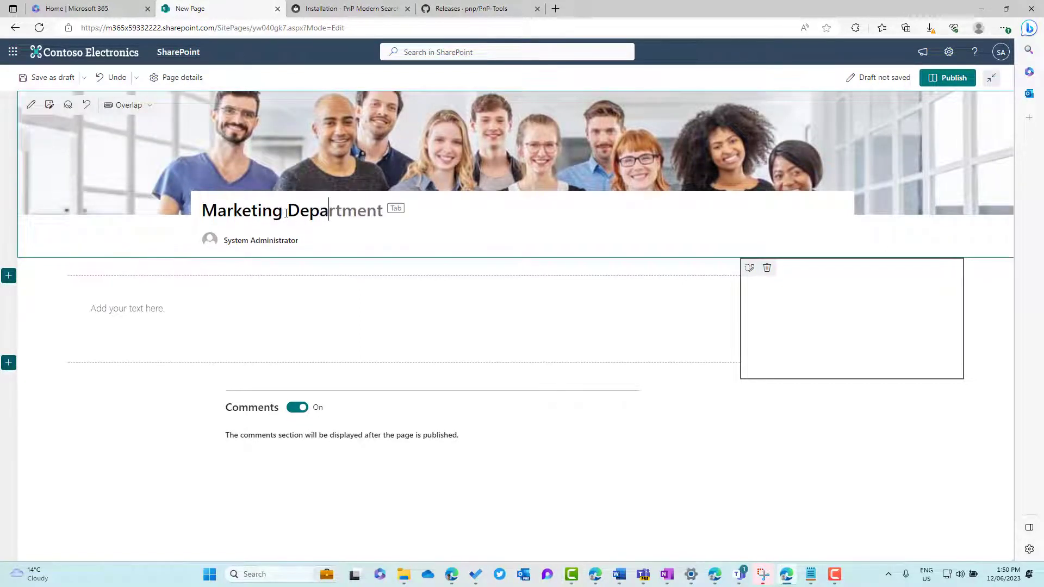
pyautogui.press('BackSpace')
pyautogui.press('BackSpace')
pyautogui.press('BackSpace')
pyautogui.write('t')
pyautogui.press('BackSpace')
pyautogui.write('ent')
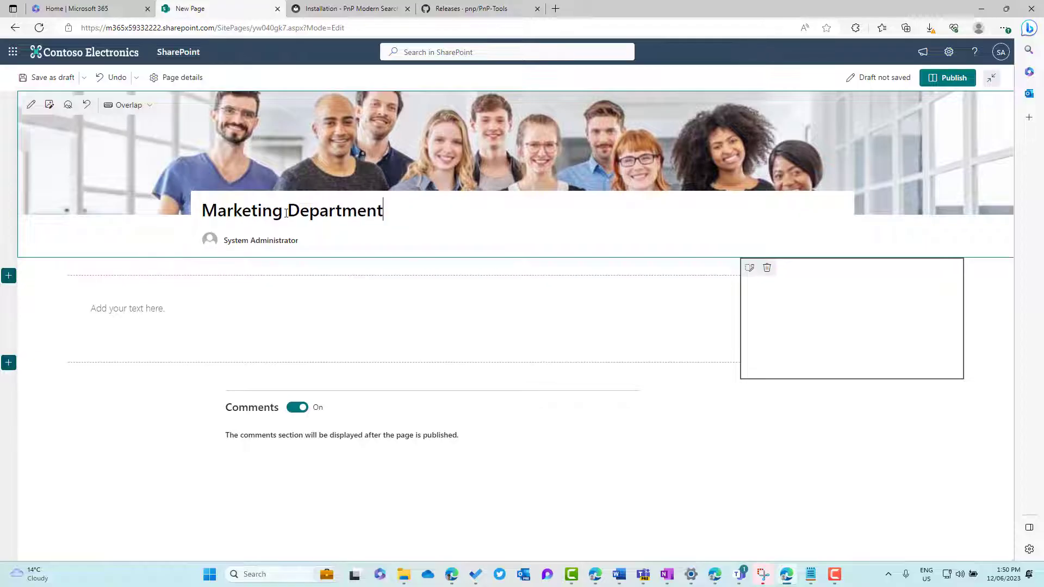
pyautogui.press('Tab')
# Step: Add a PnP - Search Results web part to the vertical section and select SharePoint Search as its data source
pyautogui.click(859, 275)
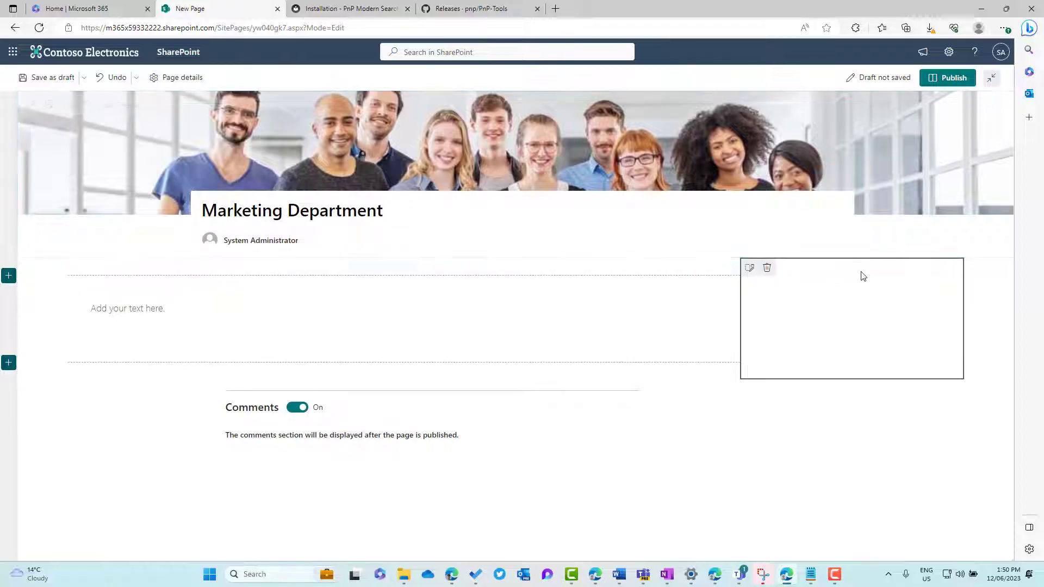
pyautogui.click(850, 284)
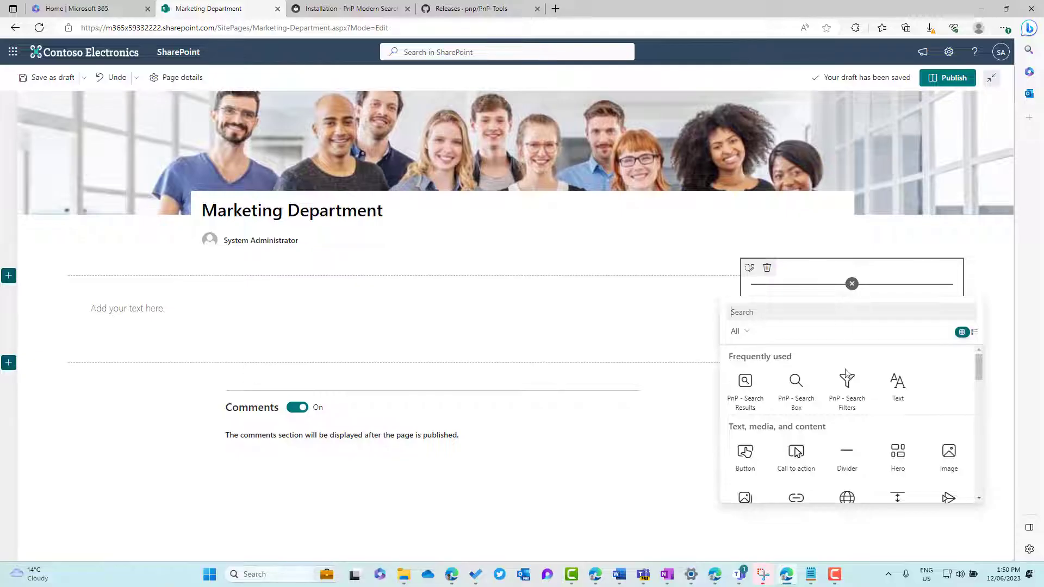
pyautogui.click(747, 386)
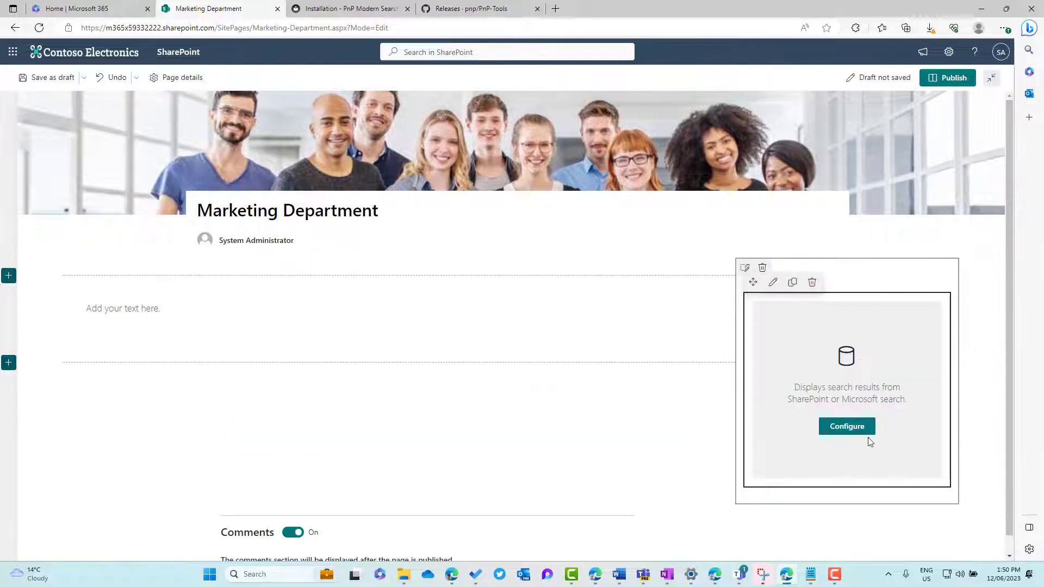
pyautogui.click(848, 428)
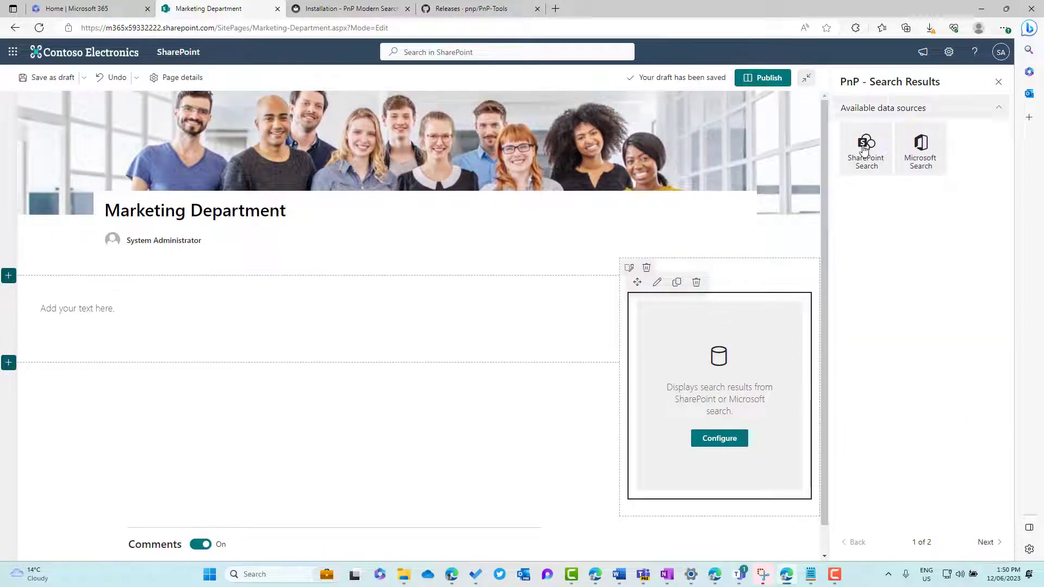
pyautogui.click(864, 148)
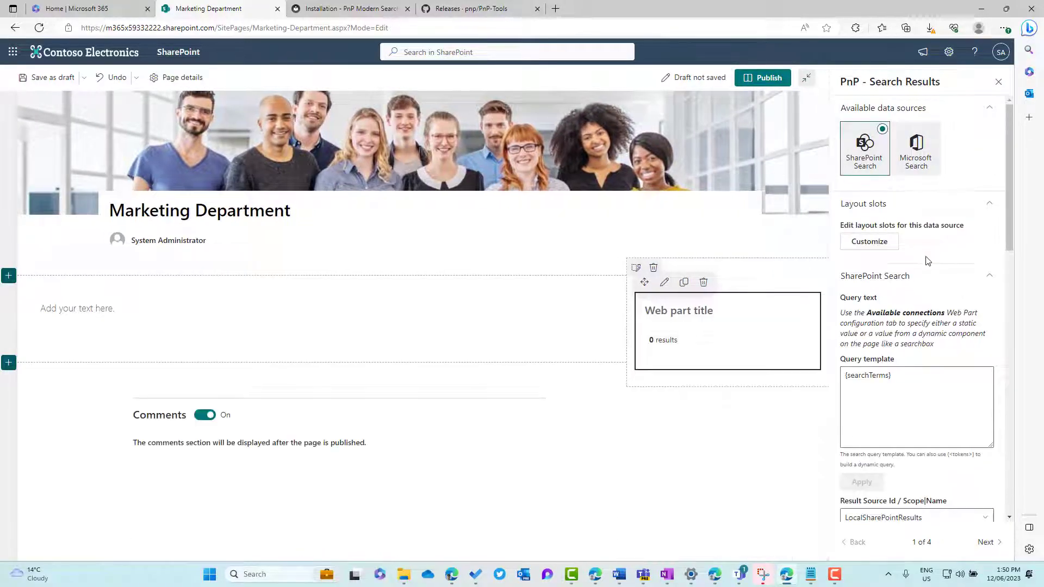
# Step: Set the search results web part's result source to LocalPeopleResults
pyautogui.scroll(-6, 903, 233)
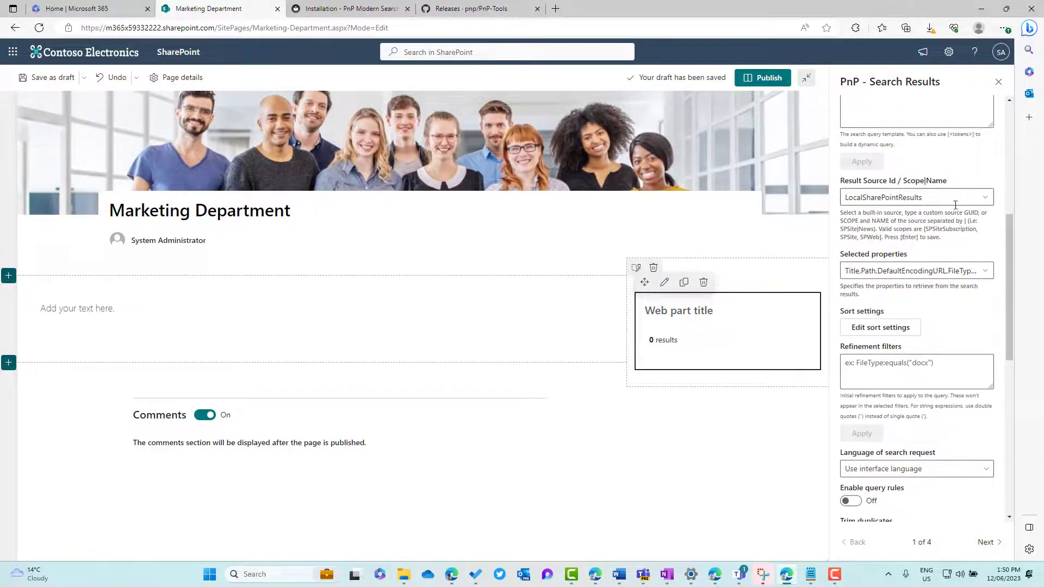
pyautogui.click(977, 202)
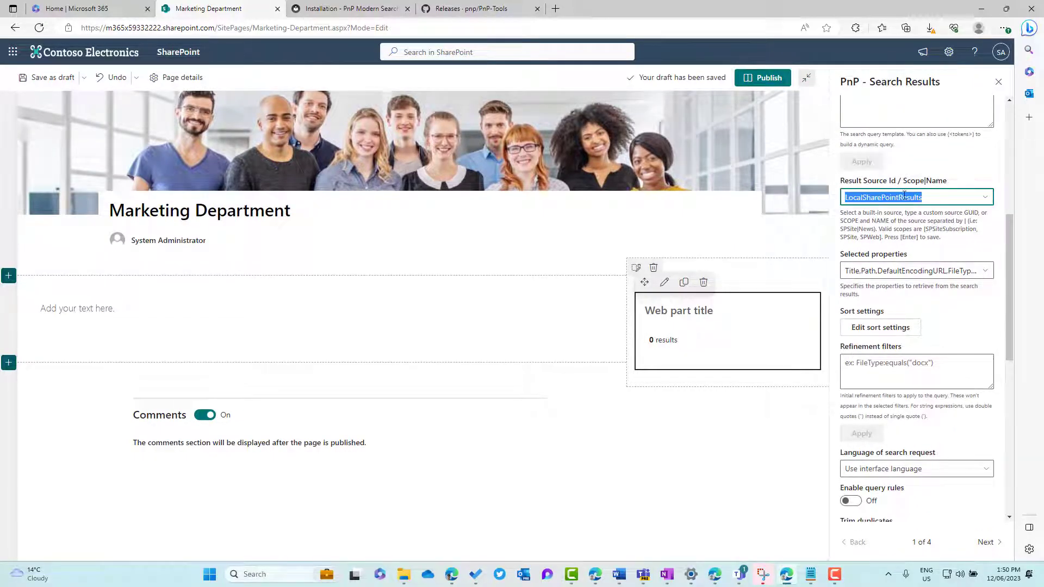
pyautogui.click(984, 197)
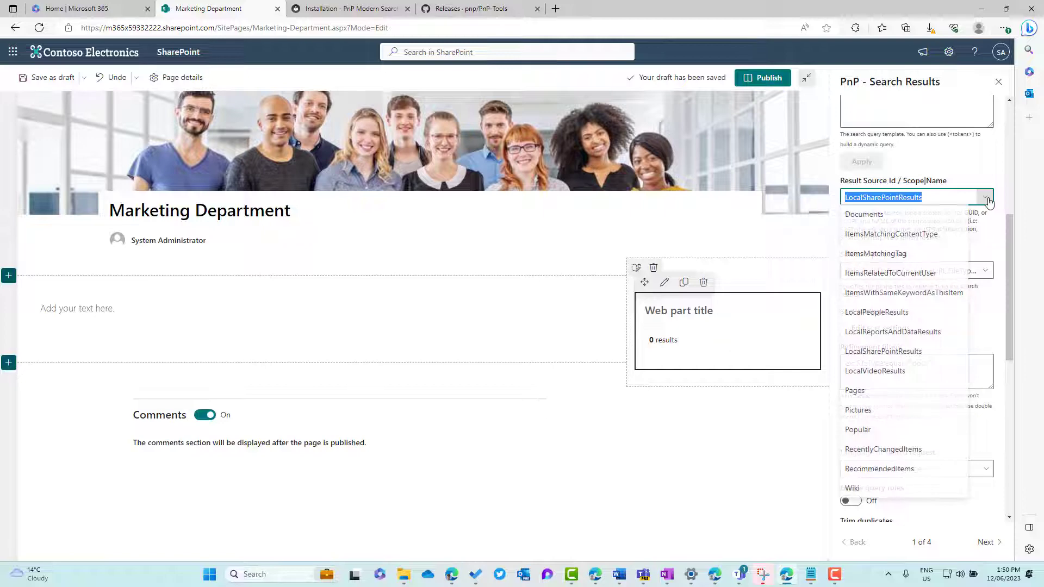
pyautogui.click(895, 314)
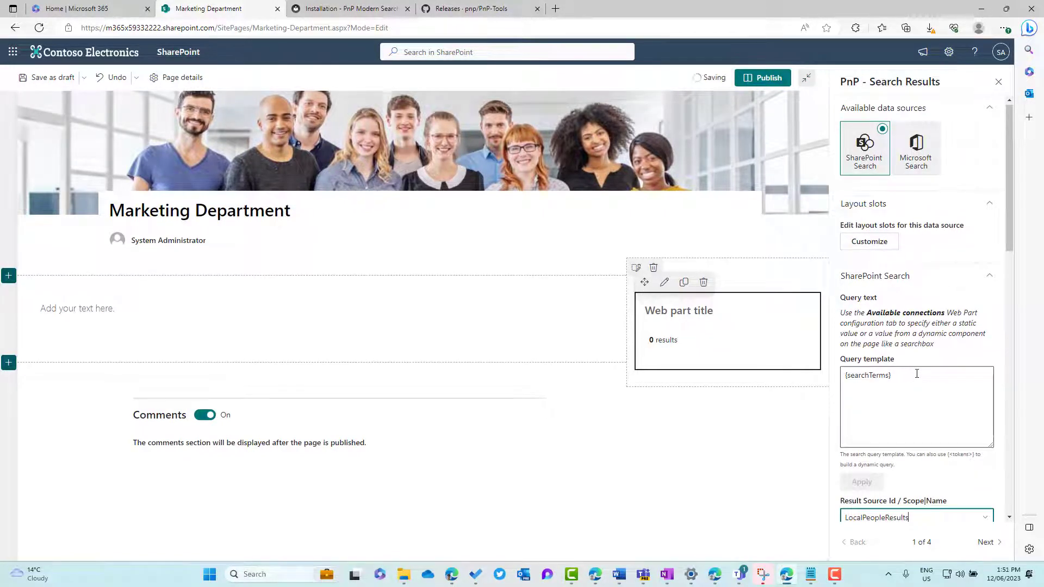
# Step: Replace the query template with Department:"Marketing", apply it, and review the people returned in the web part
pyautogui.moveTo(916, 374); pyautogui.dragTo(841, 373)
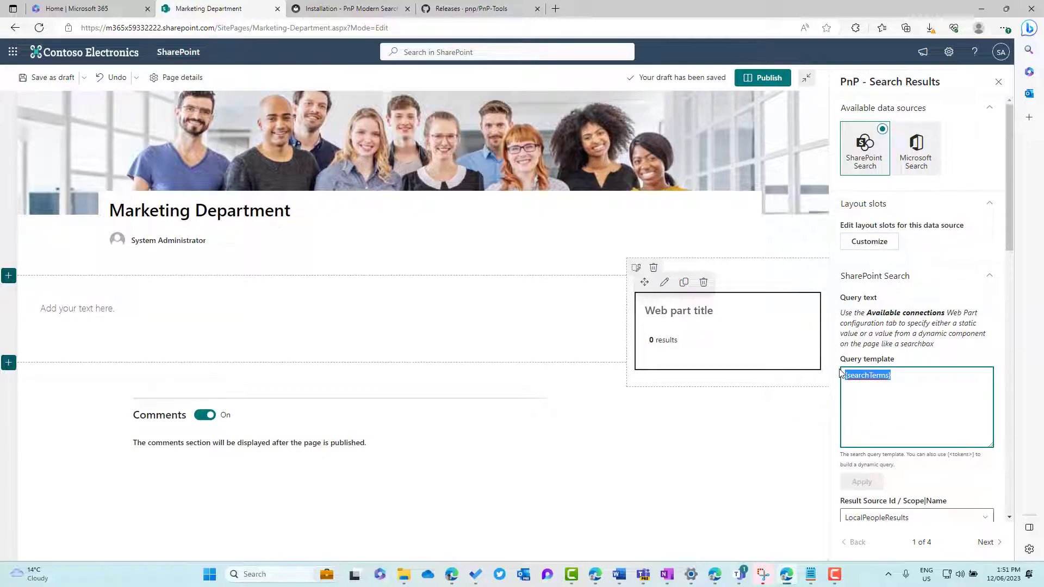
pyautogui.write('Departm')
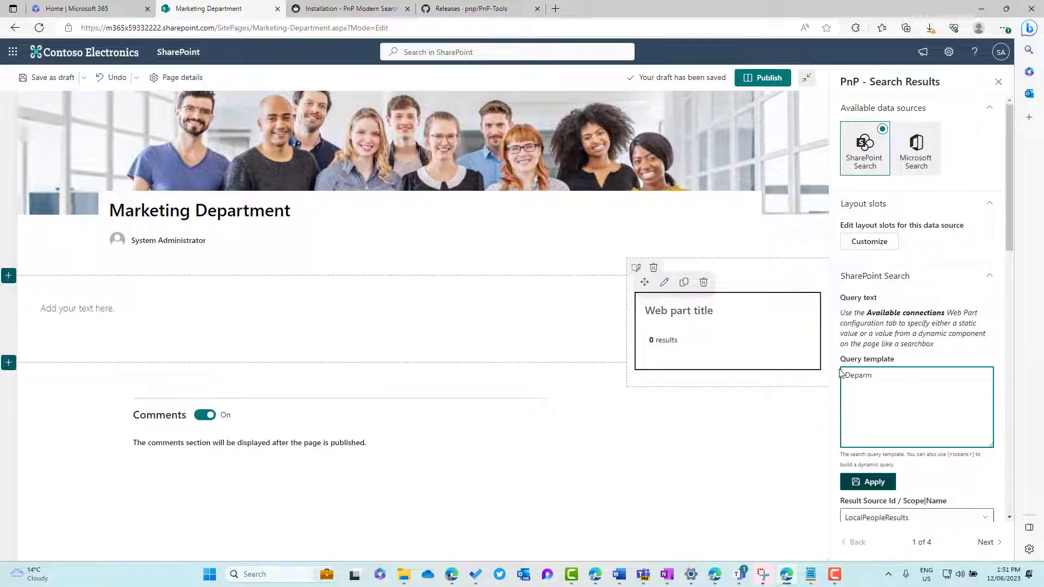
pyautogui.press('BackSpace')
pyautogui.write('tment:""')
pyautogui.press('BackSpace')
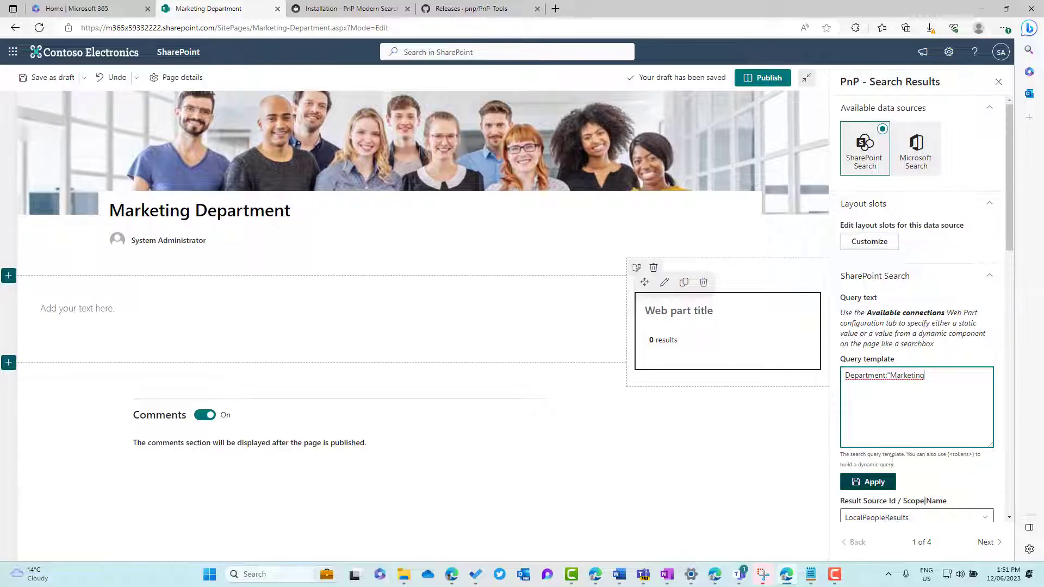
pyautogui.click(875, 488)
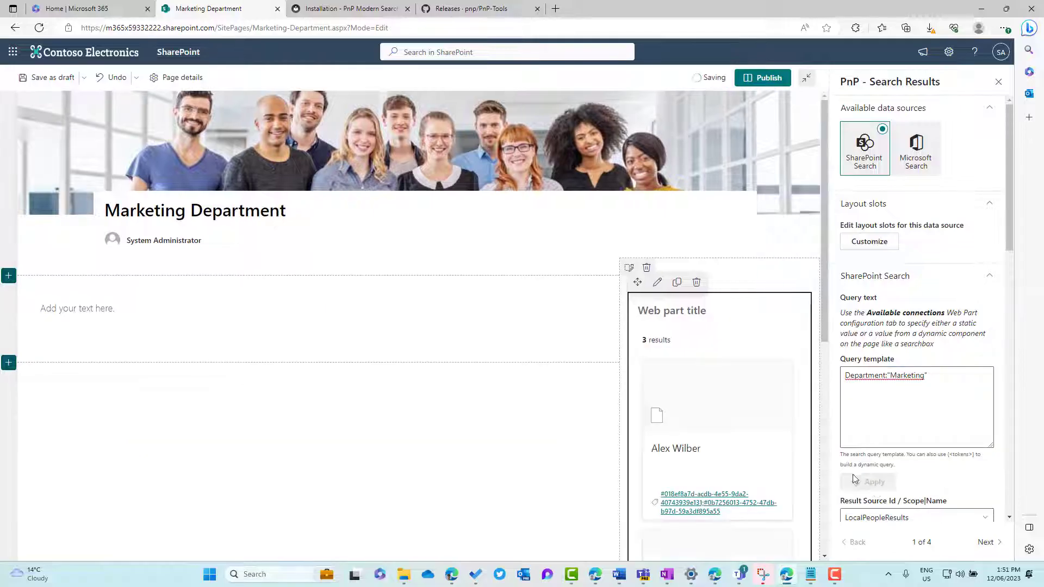
pyautogui.scroll(-7, 725, 336)
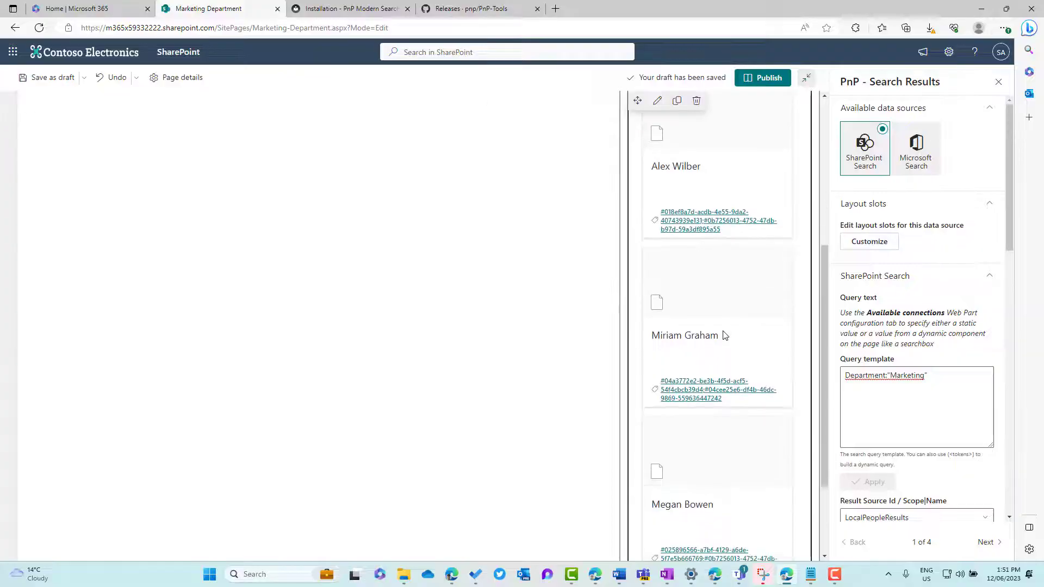
pyautogui.scroll(5, 724, 335)
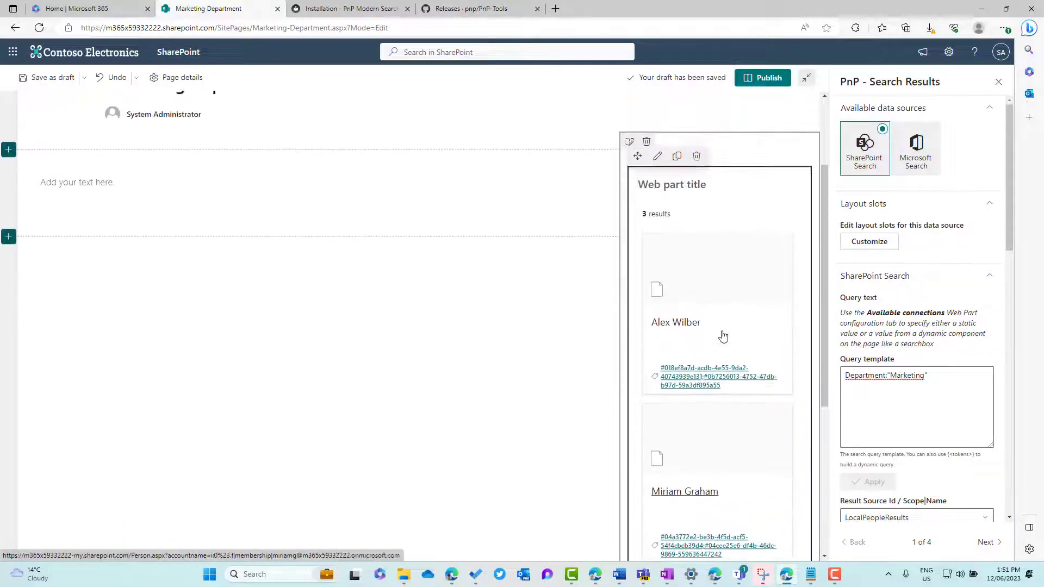
pyautogui.tripleClick(898, 378)
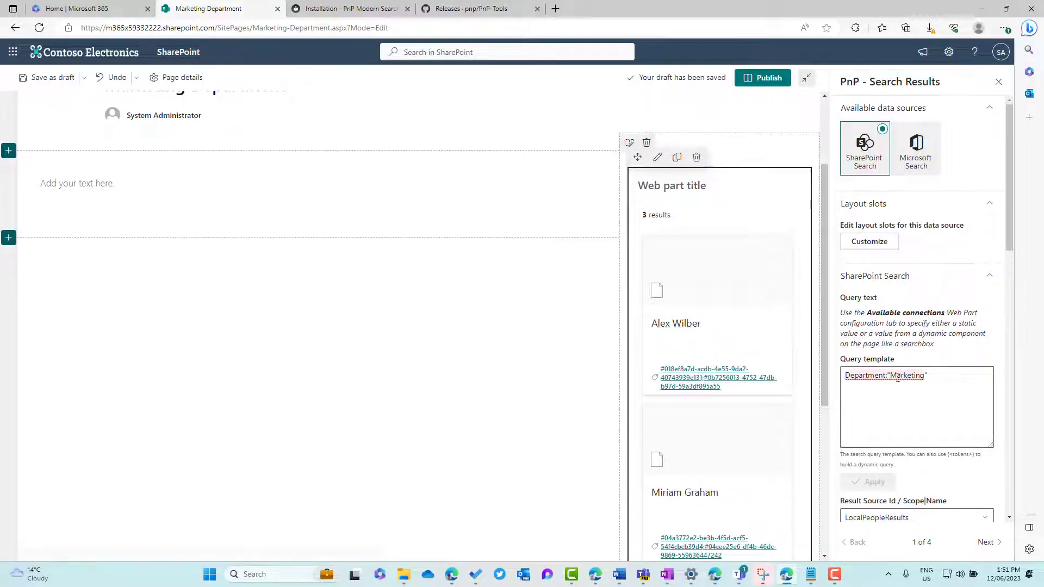
pyautogui.click(931, 381)
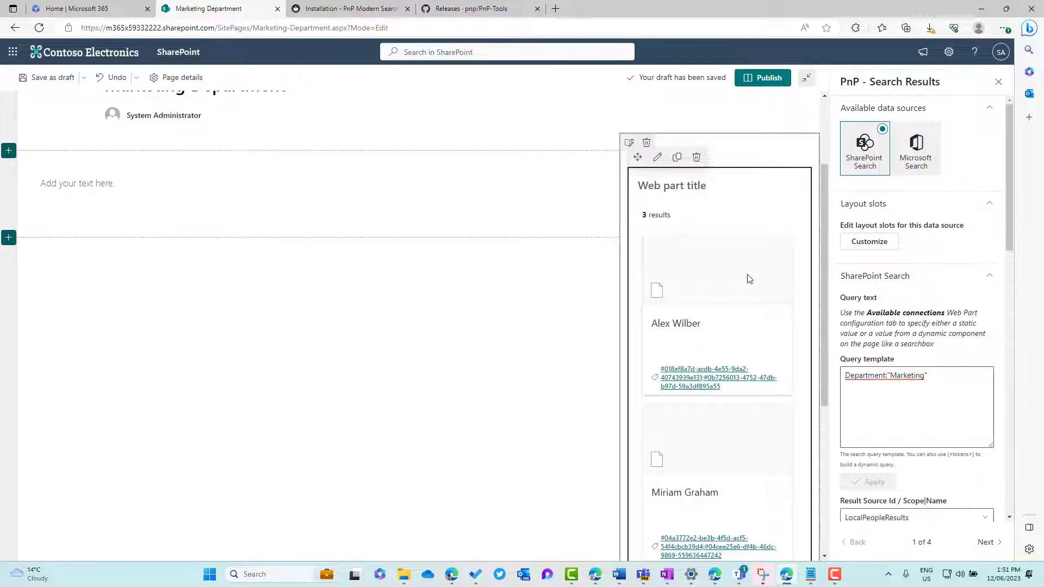
pyautogui.scroll(-5, 748, 279)
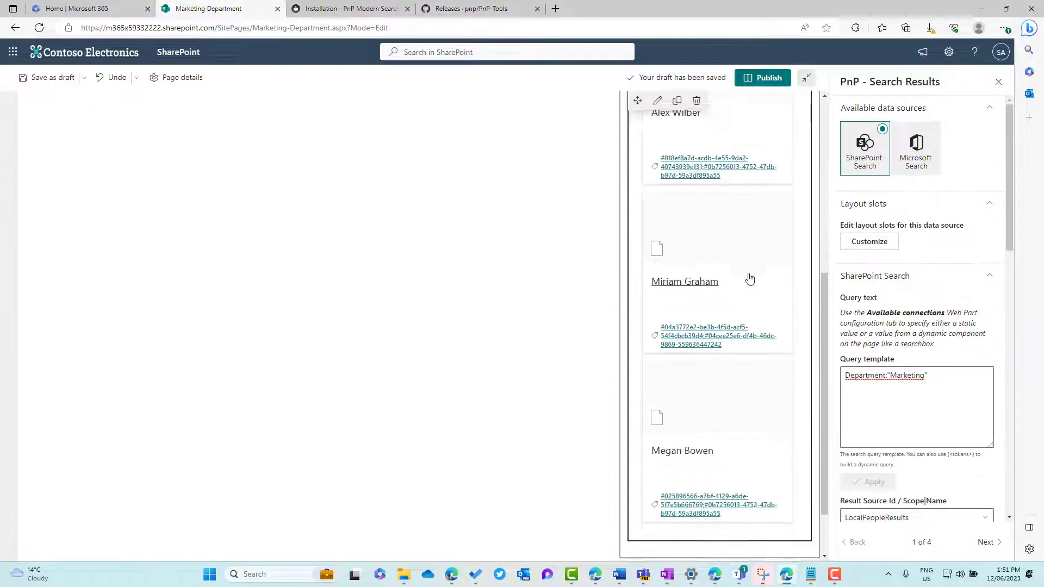
# Step: Display the results in the People layout with the Small component size and the results count turned off
pyautogui.click(986, 542)
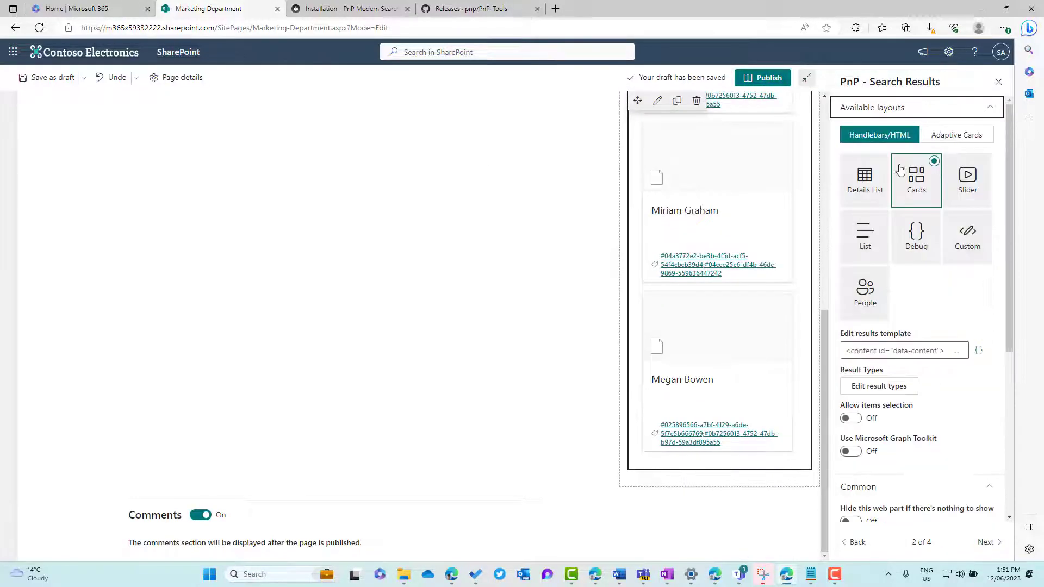
pyautogui.click(870, 287)
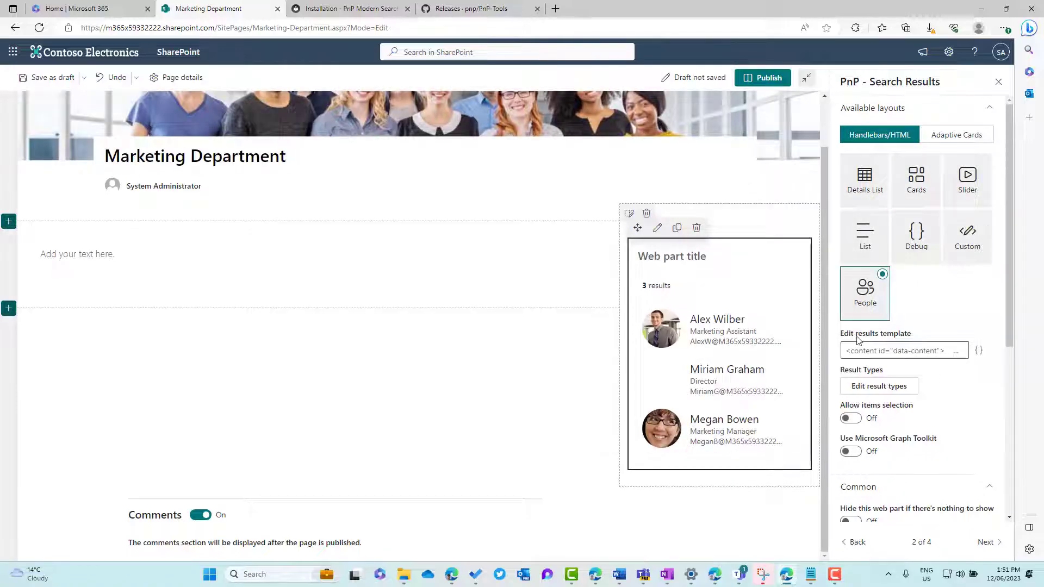
pyautogui.scroll(-5, 897, 348)
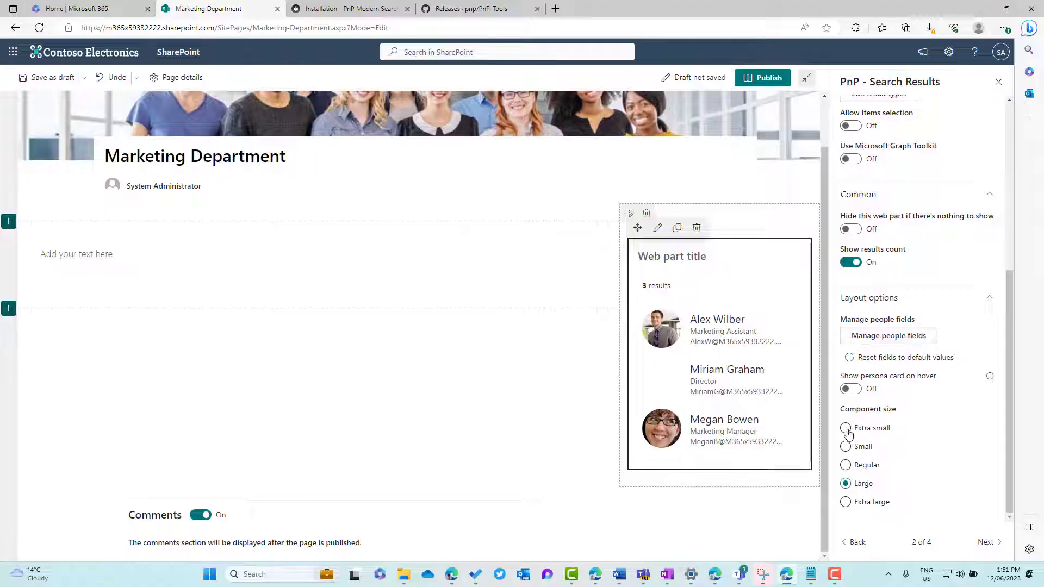
pyautogui.click(863, 449)
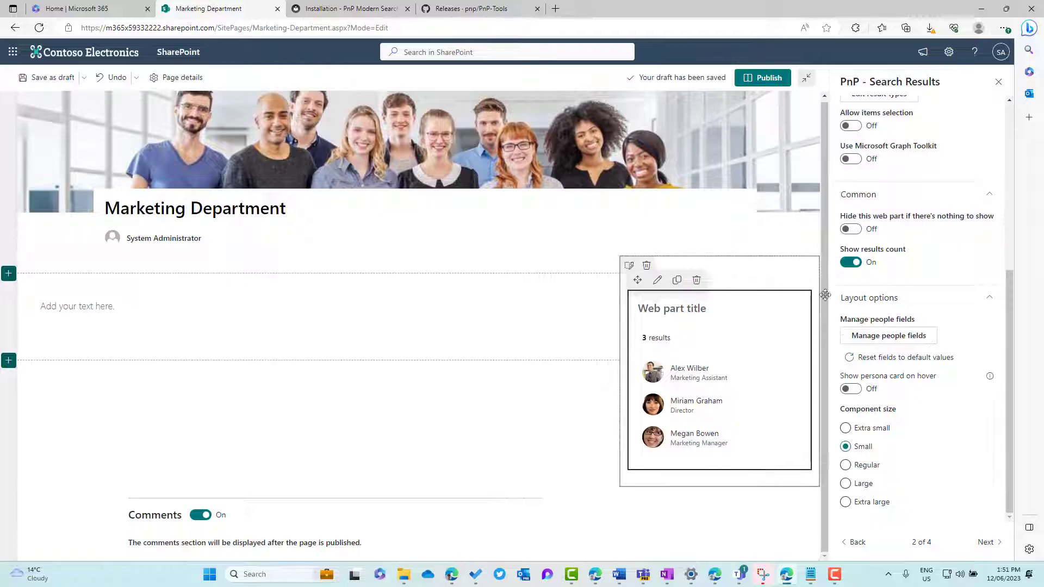
pyautogui.click(850, 262)
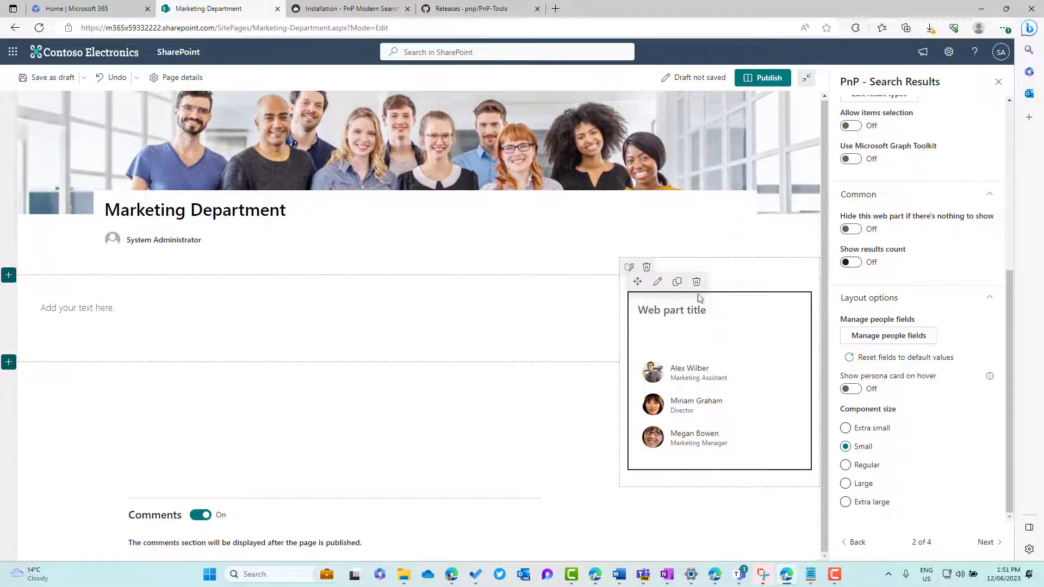
# Step: Title the search results web part "Meet the Team" and enable showing the persona card on hover
pyautogui.click(676, 310)
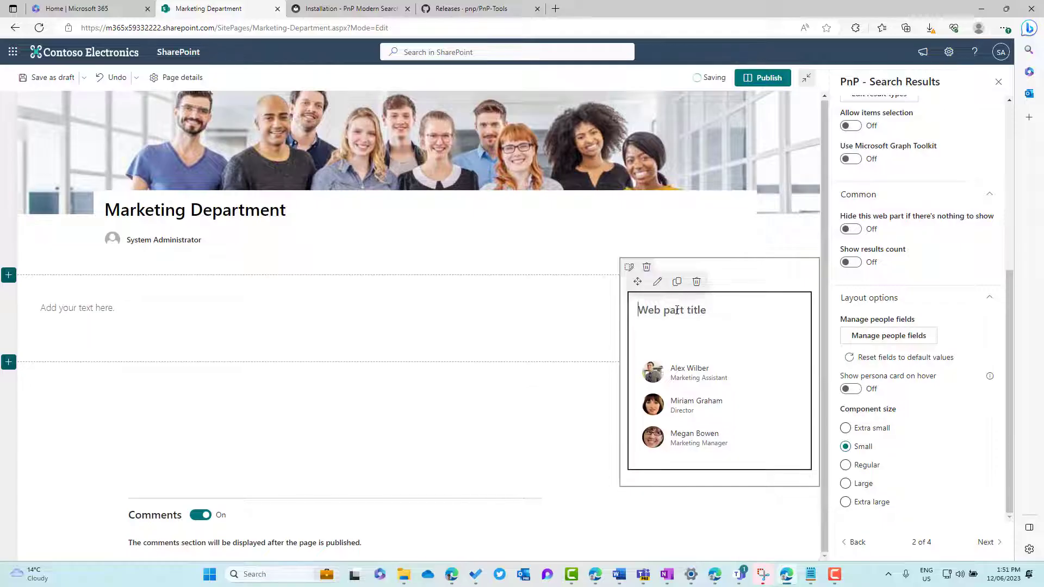
pyautogui.write('Meet the Team')
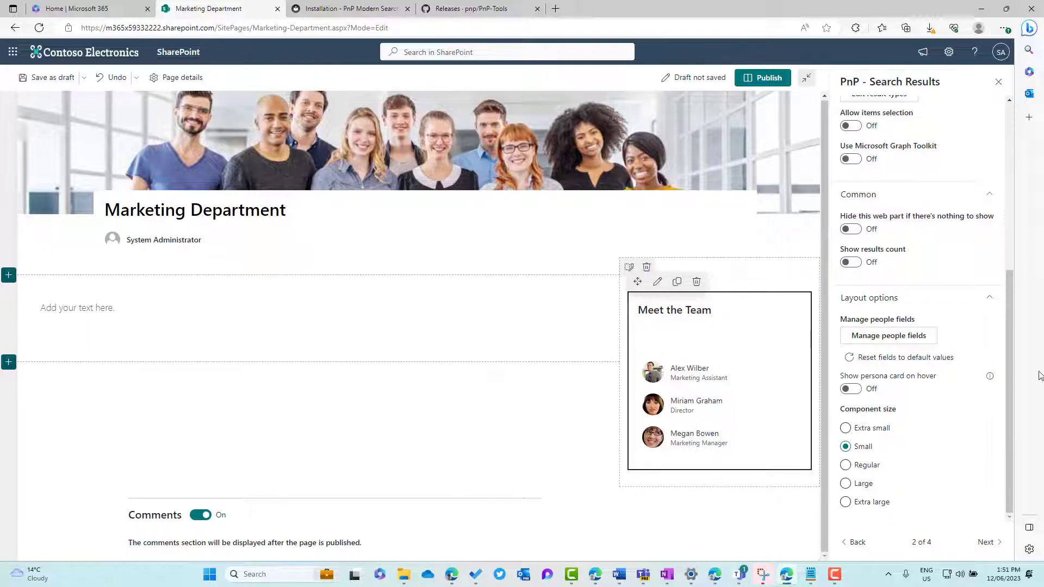
pyautogui.click(851, 389)
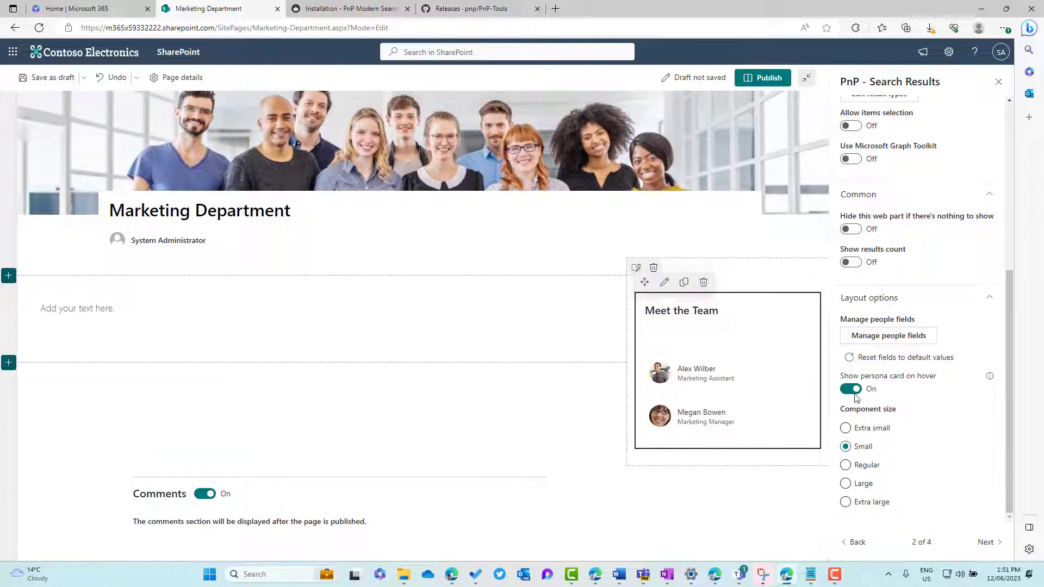
# Step: Publish the Marketing Department page and preview the first team member's persona card under Meet the Team
pyautogui.click(754, 82)
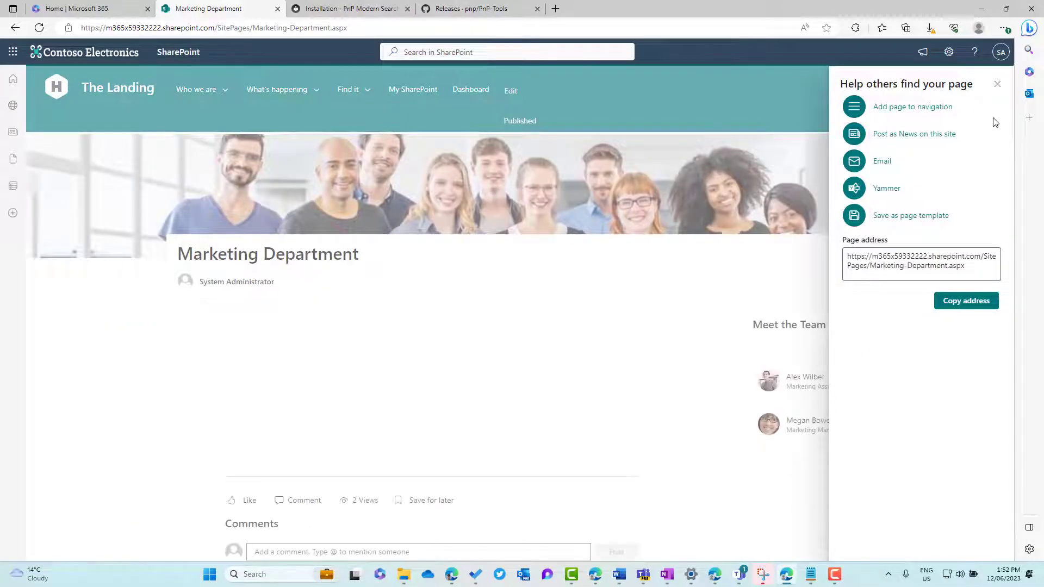
pyautogui.click(997, 83)
pyautogui.moveTo(770, 384)
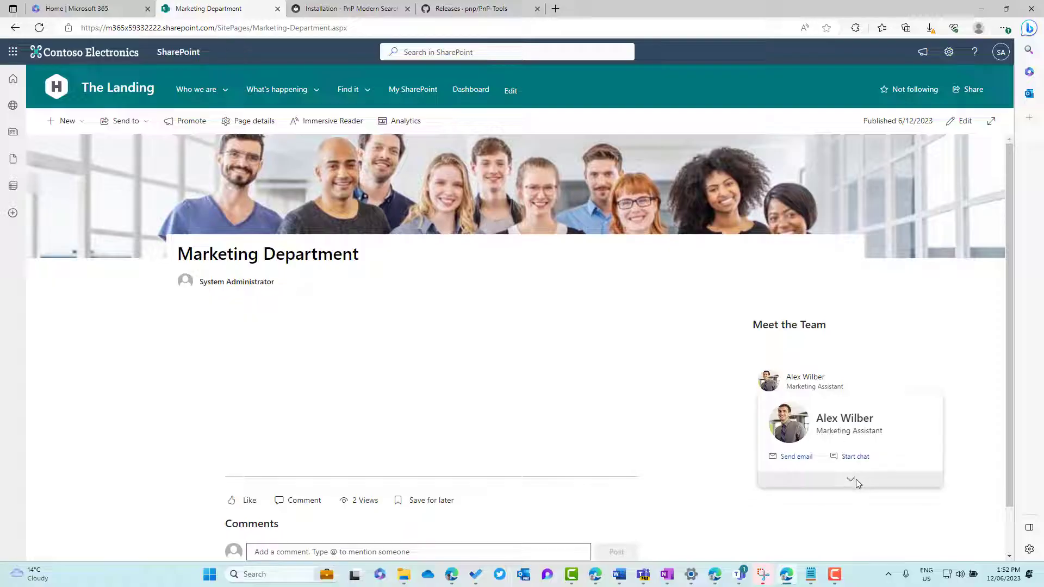
pyautogui.scroll(-2, 856, 357)
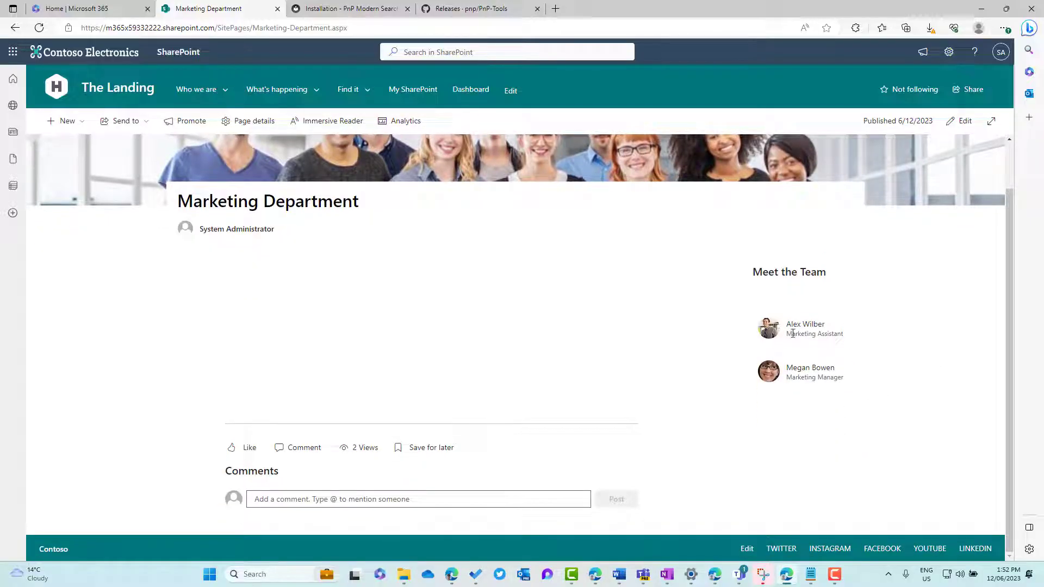
pyautogui.moveTo(792, 329)
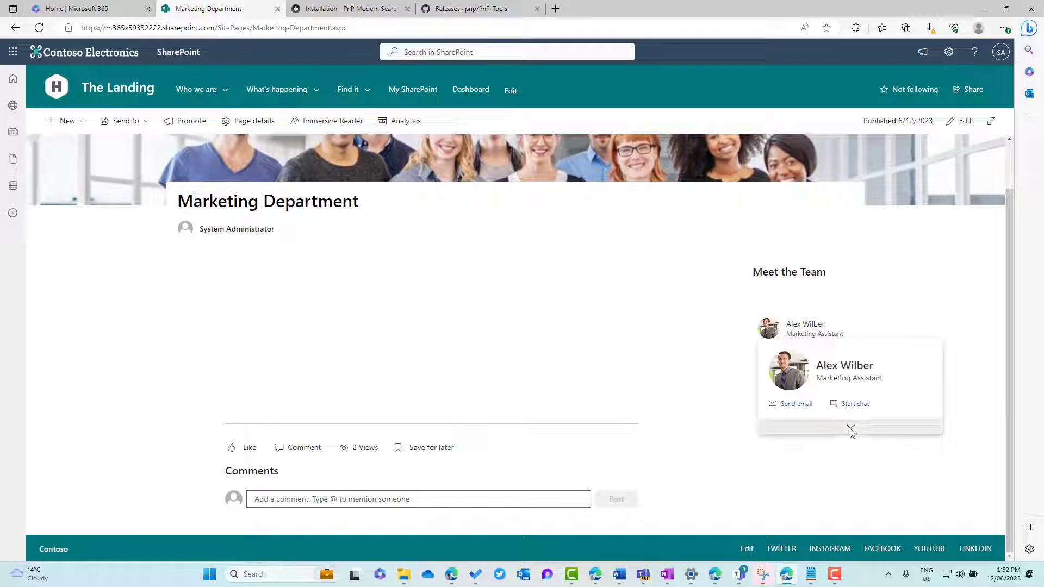
pyautogui.scroll(1, 738, 328)
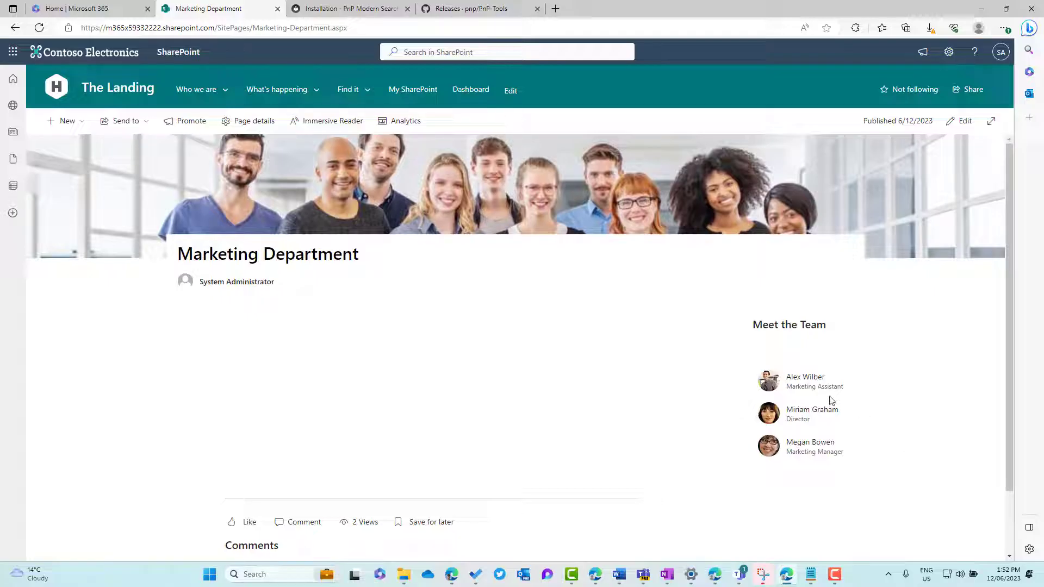
# Step: Reopen the page for editing and apply the query template Department:"Engineering" to the Meet the Team search results web part
pyautogui.click(959, 120)
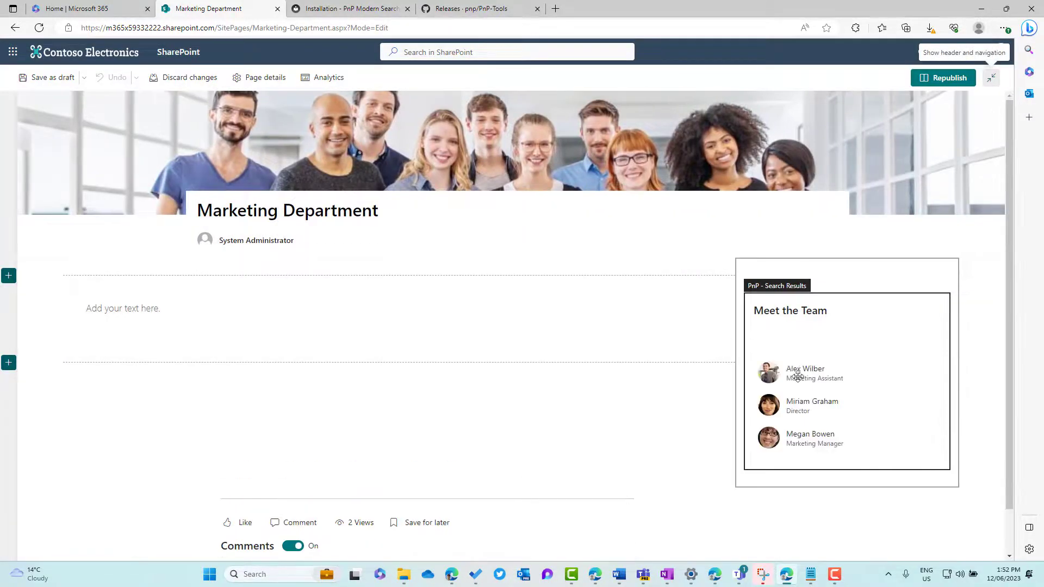
pyautogui.click(779, 326)
pyautogui.click(773, 282)
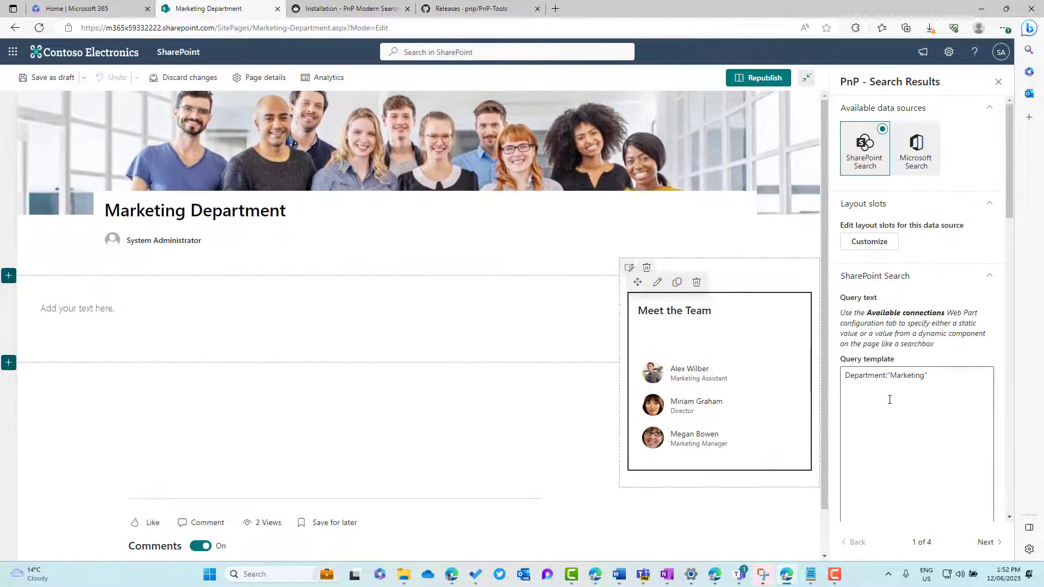
pyautogui.doubleClick(910, 379)
pyautogui.write('Enginee')
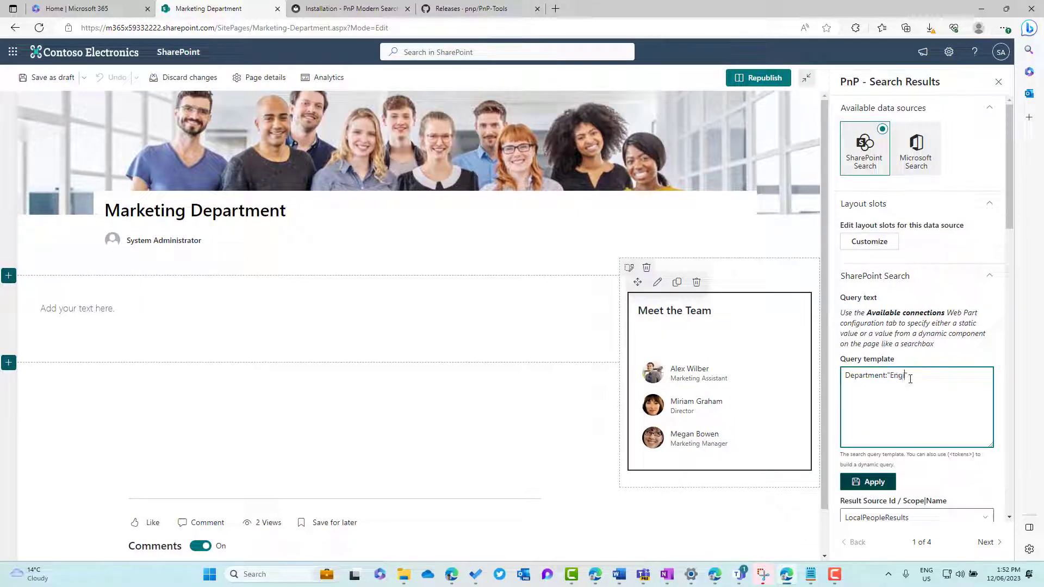
pyautogui.click(876, 482)
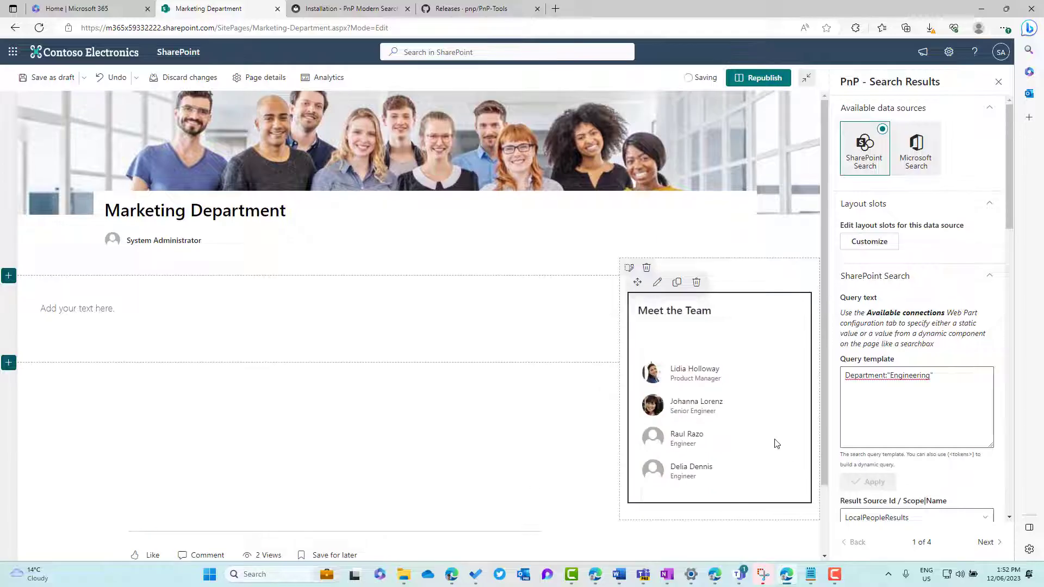